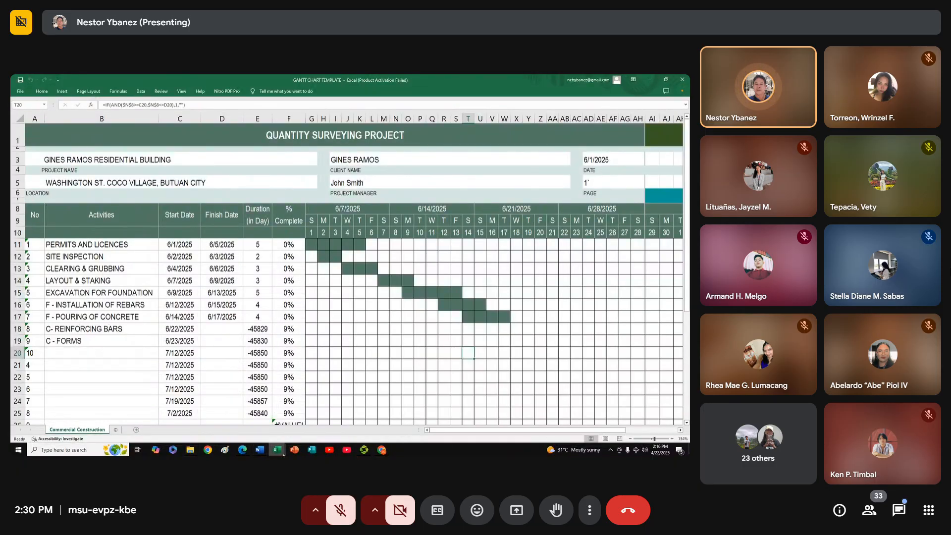
Switch to the PIT FINAL document in Word and review the final term BOQ items and the list of required submissions
mouse_move(258, 450)
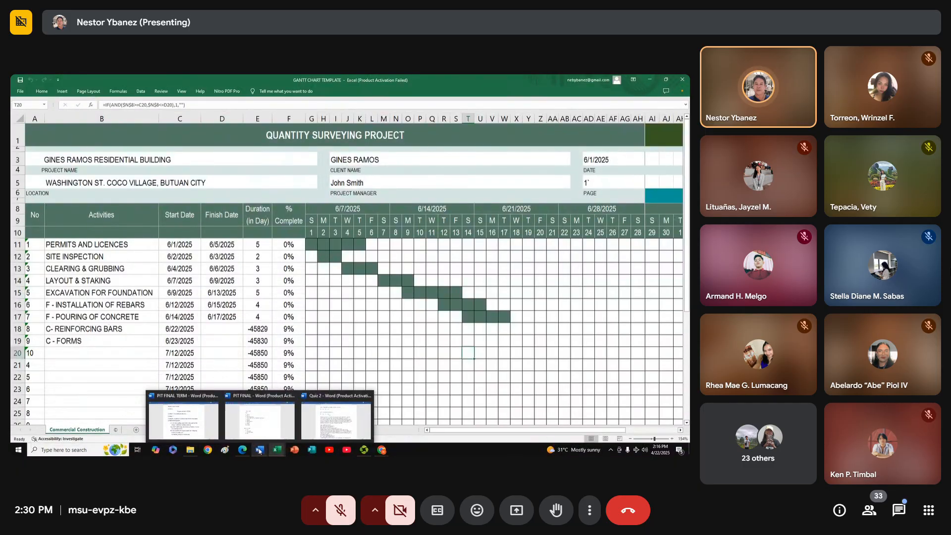
click(264, 423)
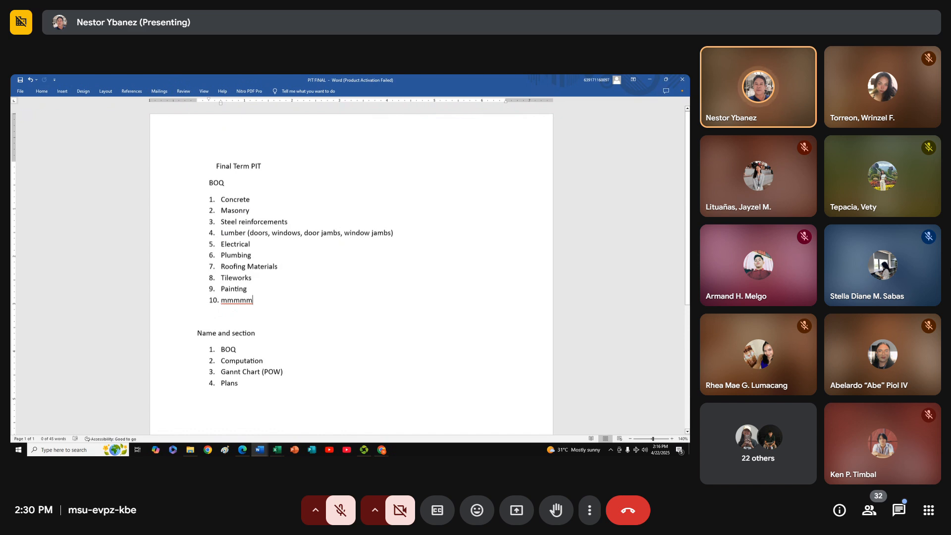
click(655, 439)
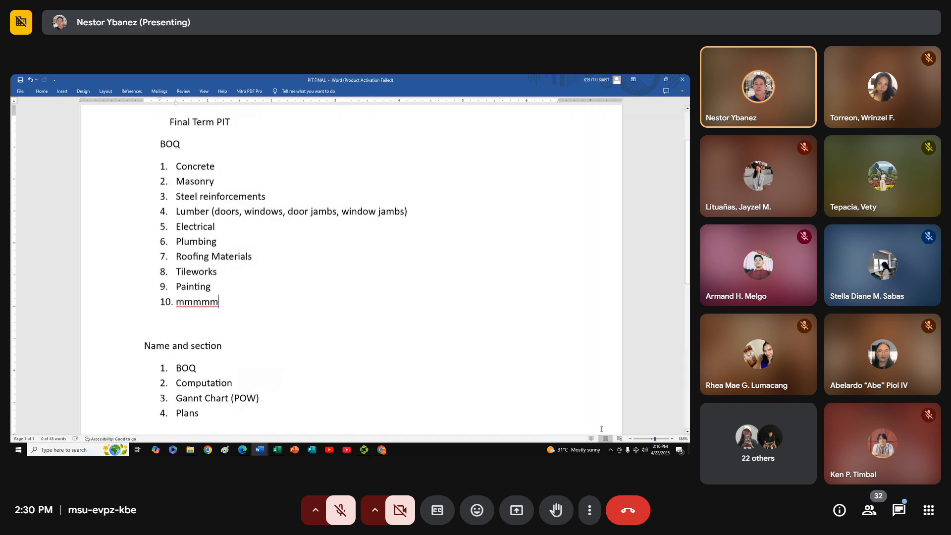
scroll(229, 305, down, 2)
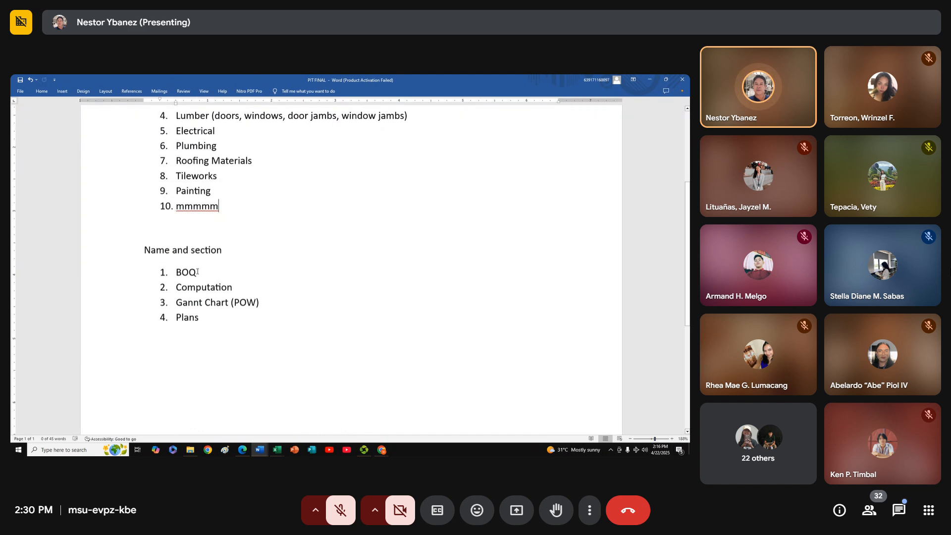
click(226, 275)
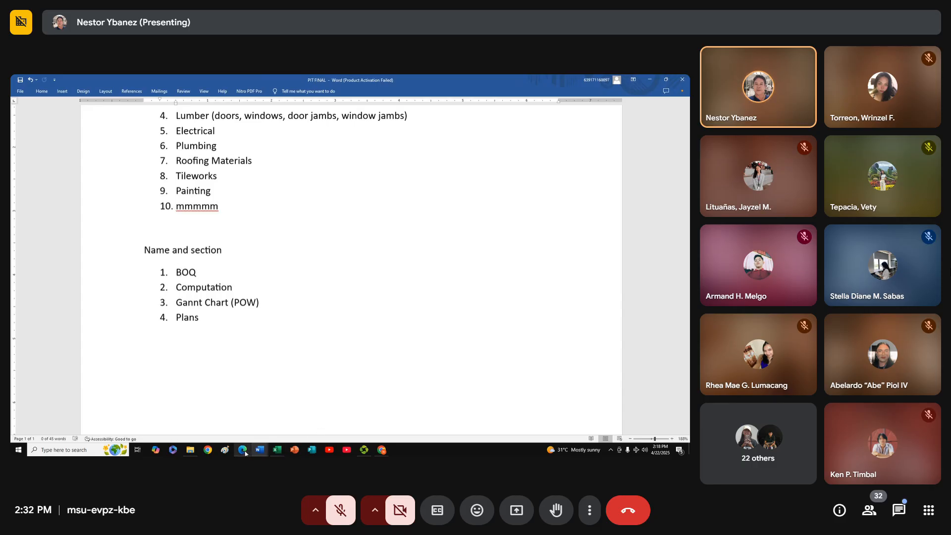
Open the workbook "3. BILL OF MATERIALS AND COST" from the QUANTITY SURVEYING folder
mouse_move(242, 450)
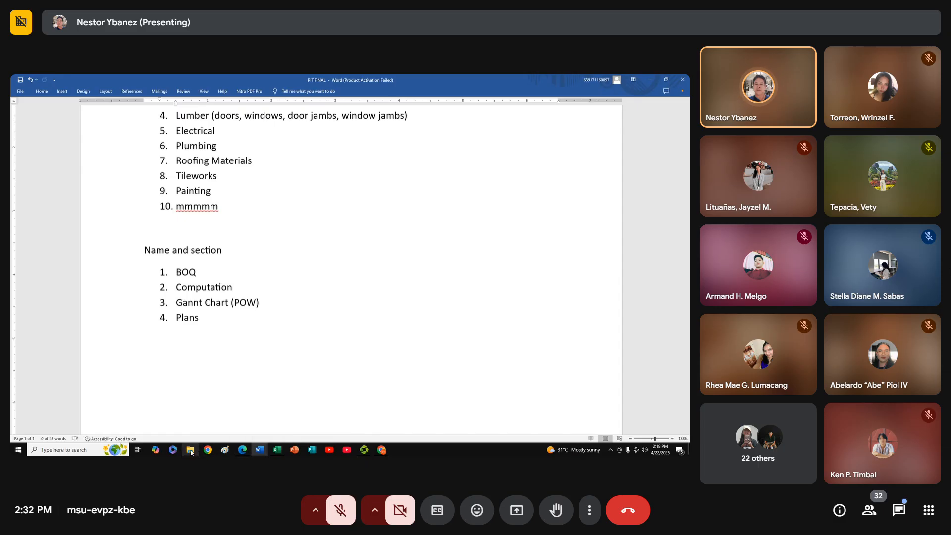
click(180, 421)
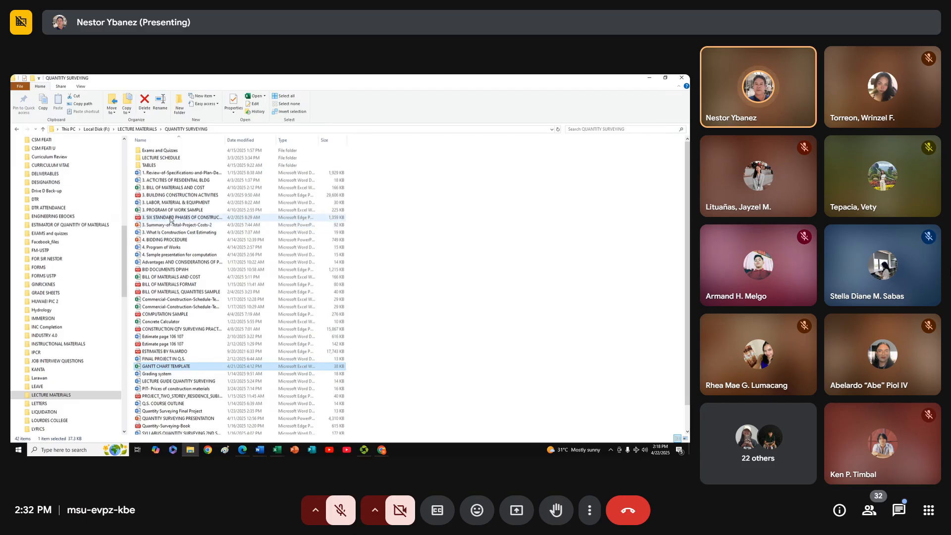
double_click(172, 188)
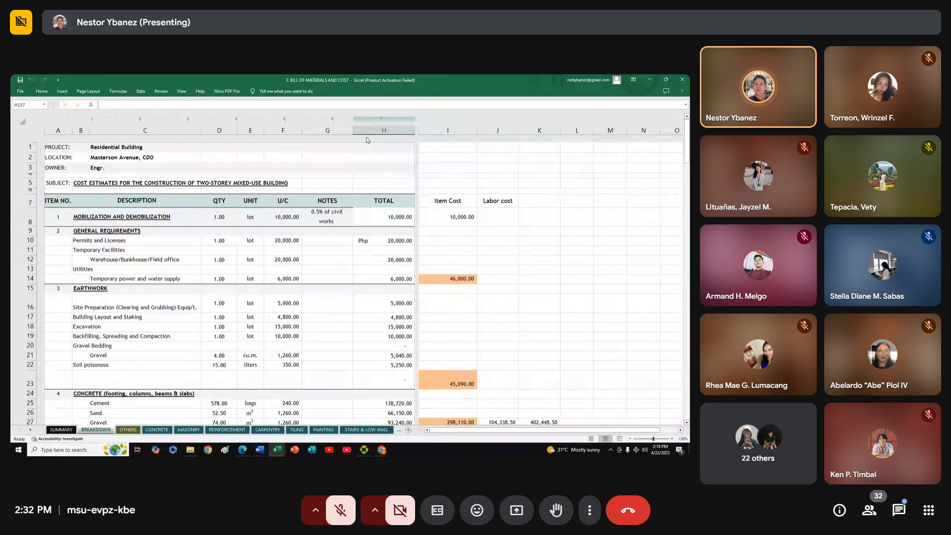
Examine the General Requirements and Earthwork items with their quantities, units and costs on the BREAKDOWN sheet
click(92, 232)
scroll(146, 261, down, 2)
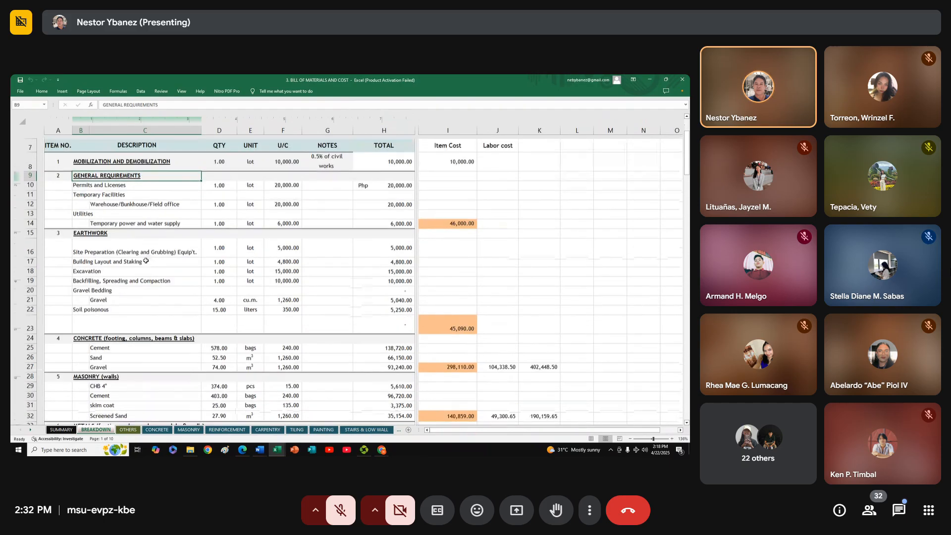
click(117, 188)
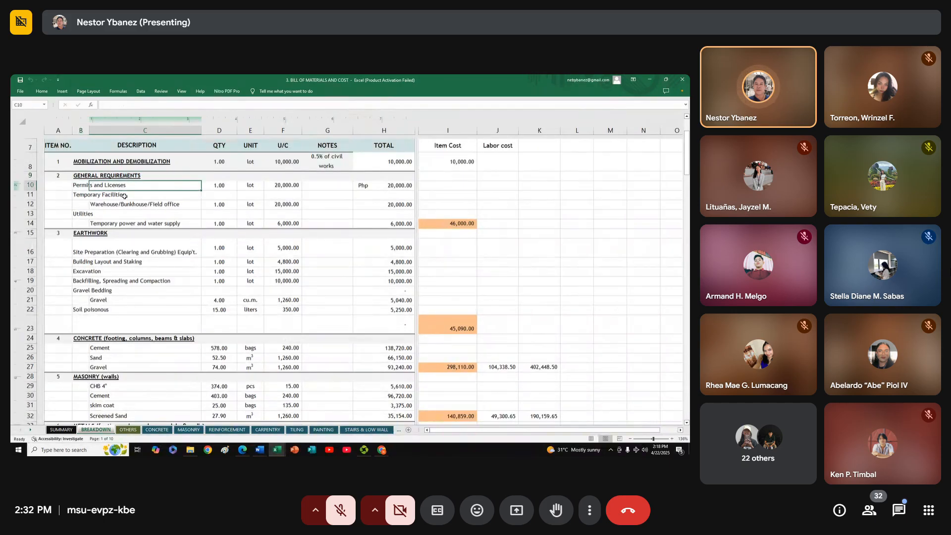
click(109, 196)
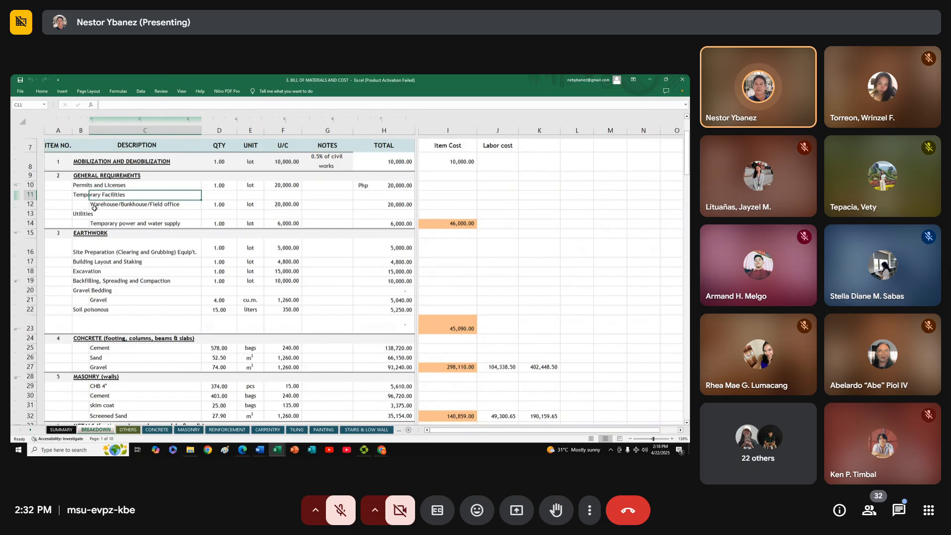
click(97, 234)
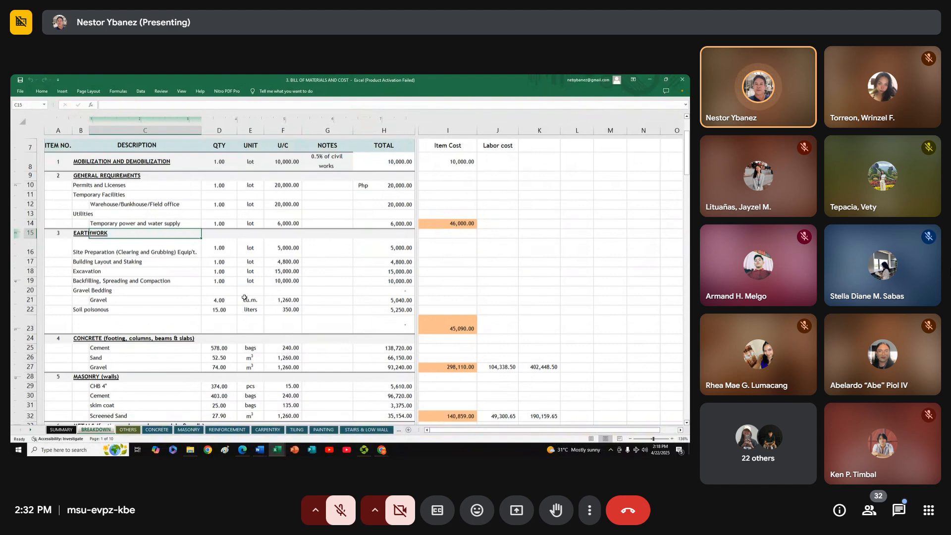
click(254, 307)
scroll(299, 263, down, 2)
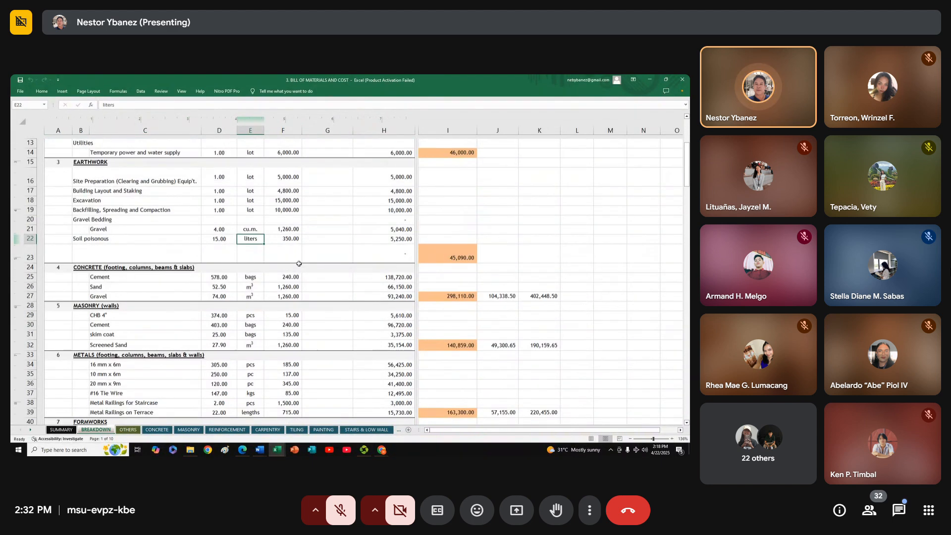
scroll(298, 263, up, 2)
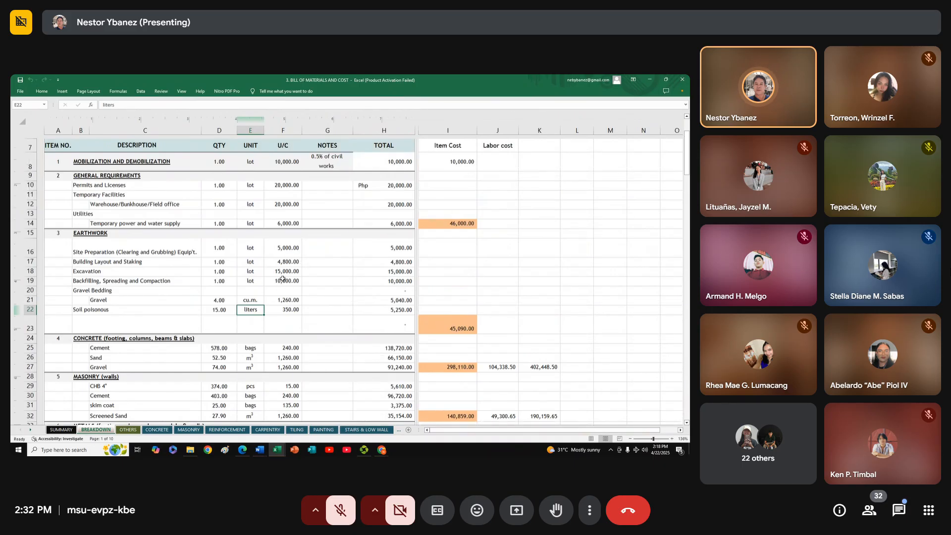
scroll(276, 301, down, 2)
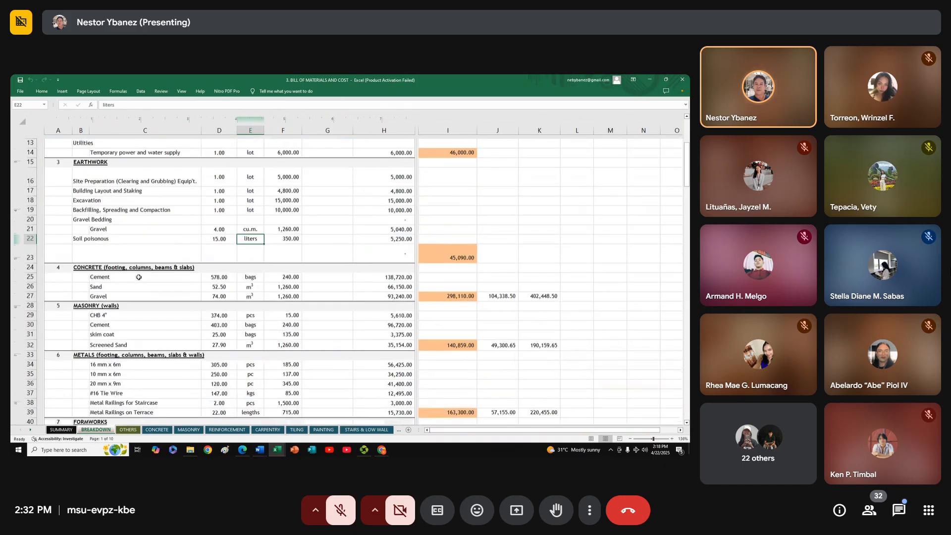
Examine the cement entry and its quantity under Concrete, then look through the other work sections of the cost breakdown
click(120, 278)
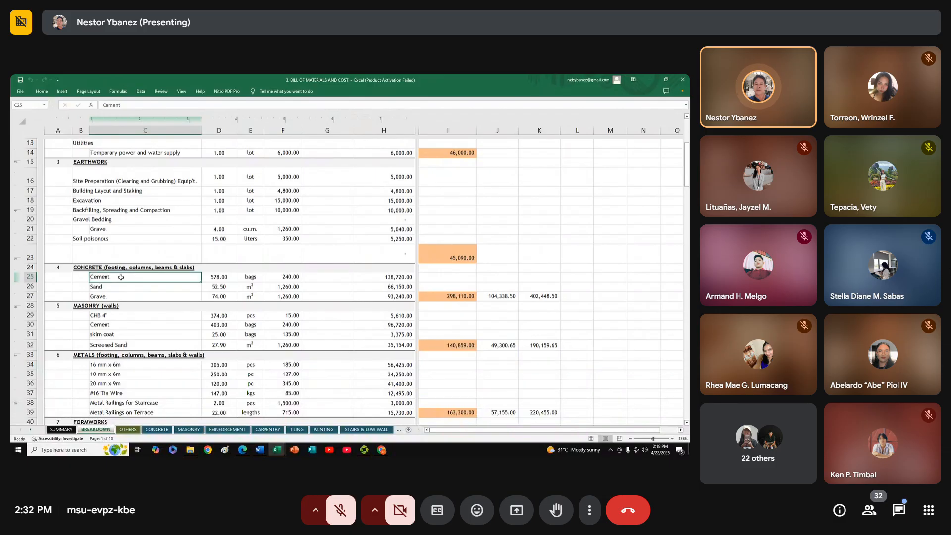
click(231, 278)
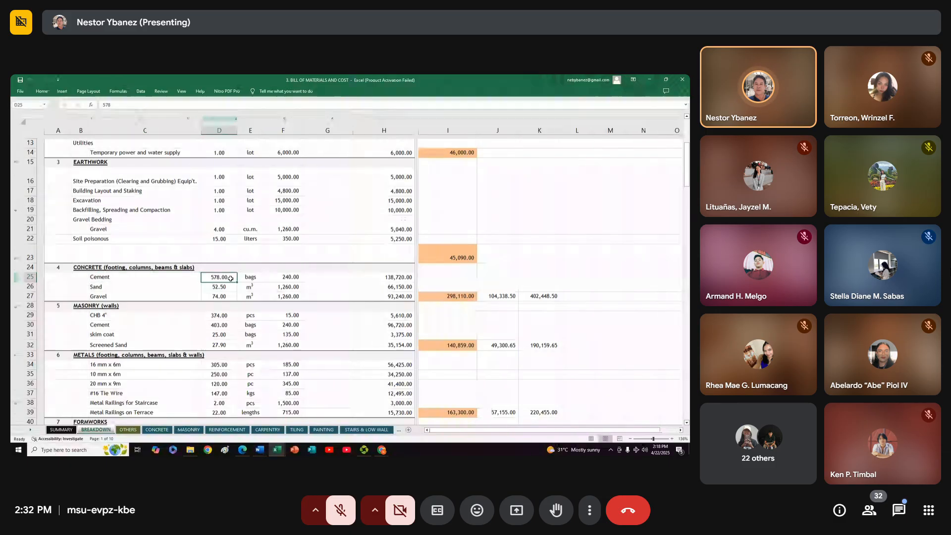
scroll(175, 237, up, 4)
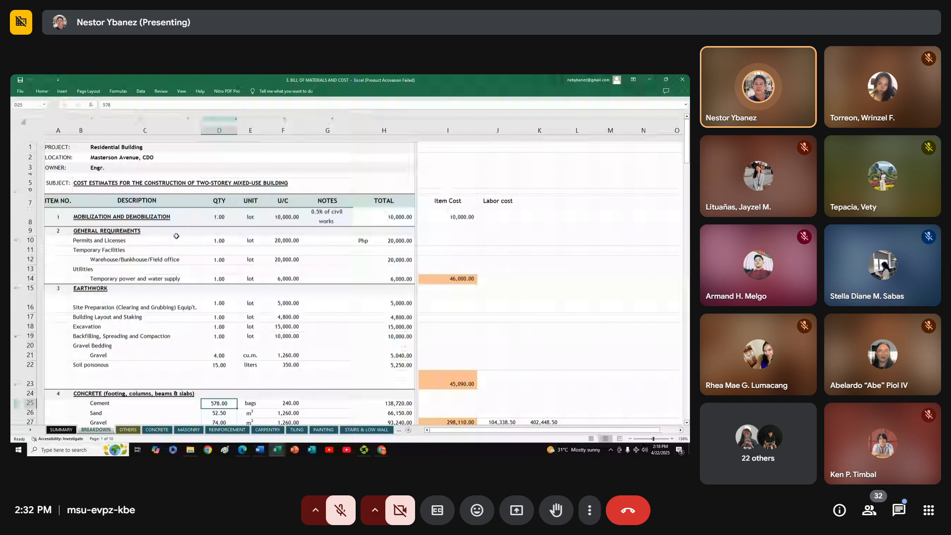
scroll(247, 240, down, 2)
scroll(247, 240, up, 2)
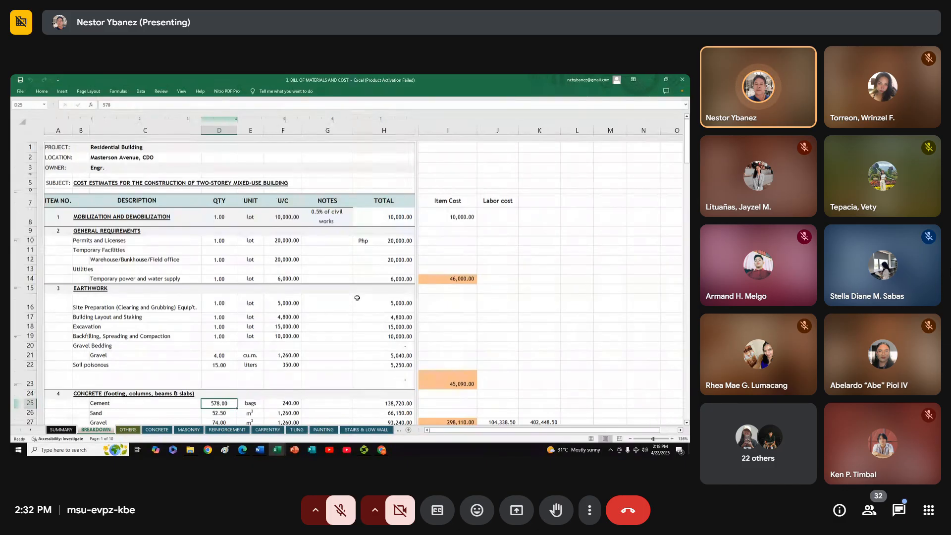
click(149, 251)
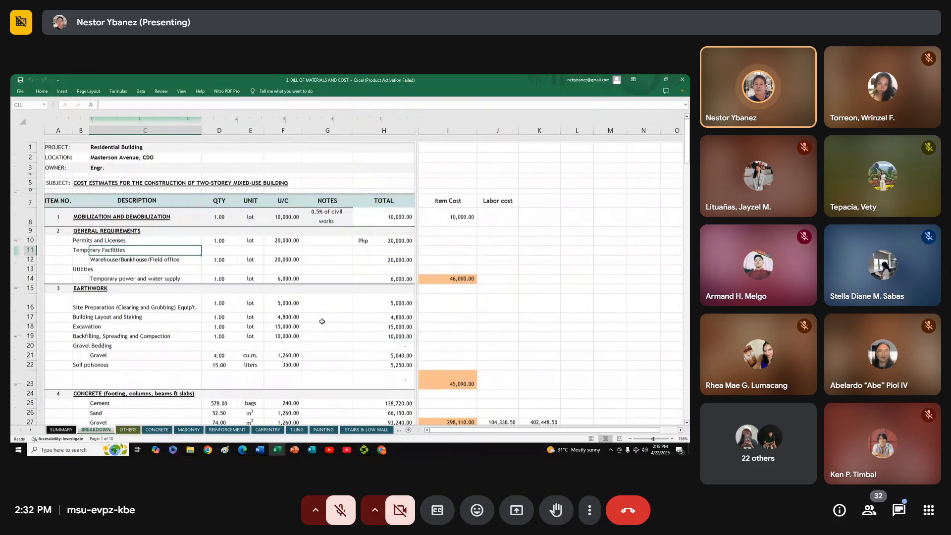
scroll(322, 320, down, 3)
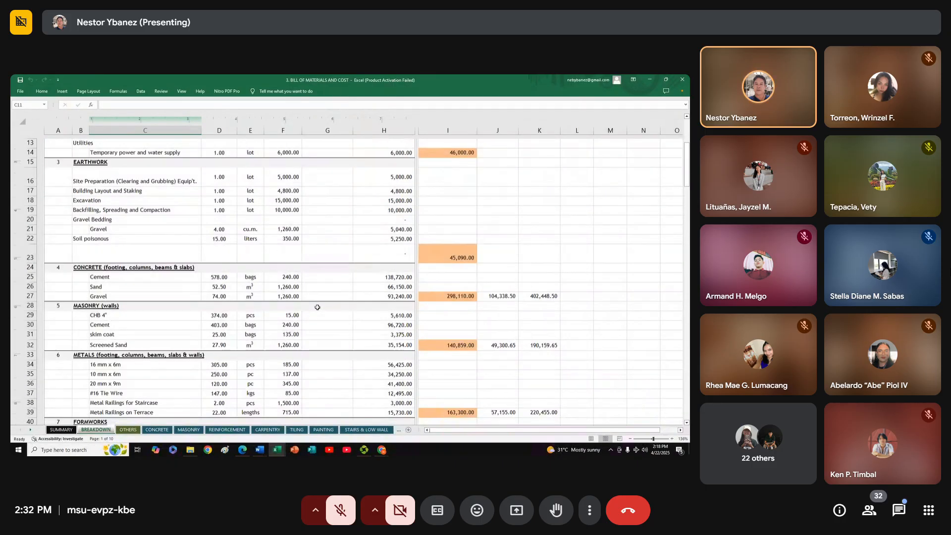
scroll(317, 308, down, 10)
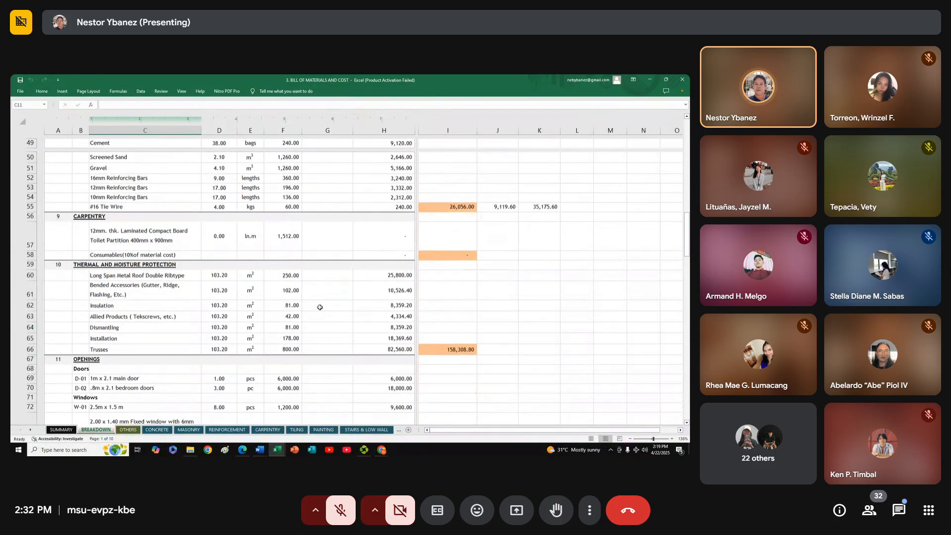
Inspect the lumber total formulas under Formworks and the item cost sums for the Formworks, Metals and Masonry sections
click(450, 215)
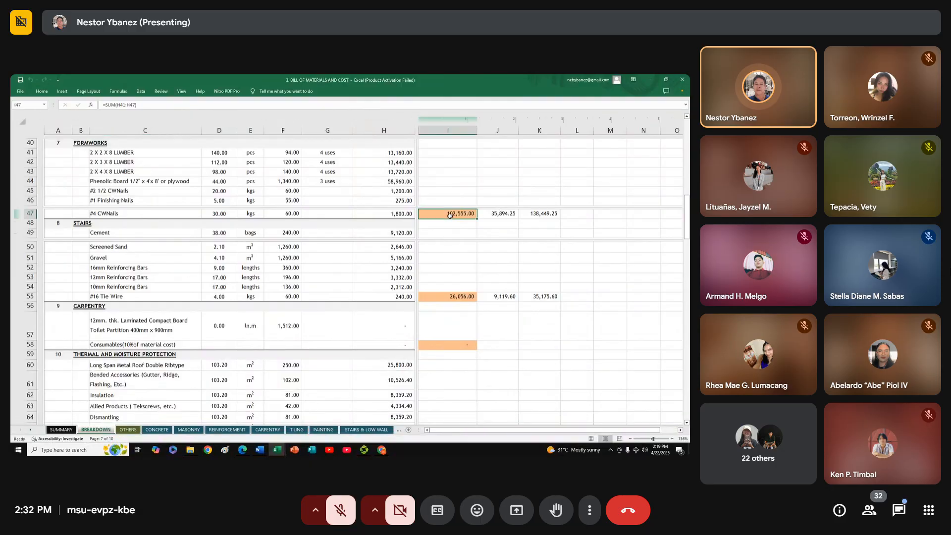
scroll(390, 258, up, 4)
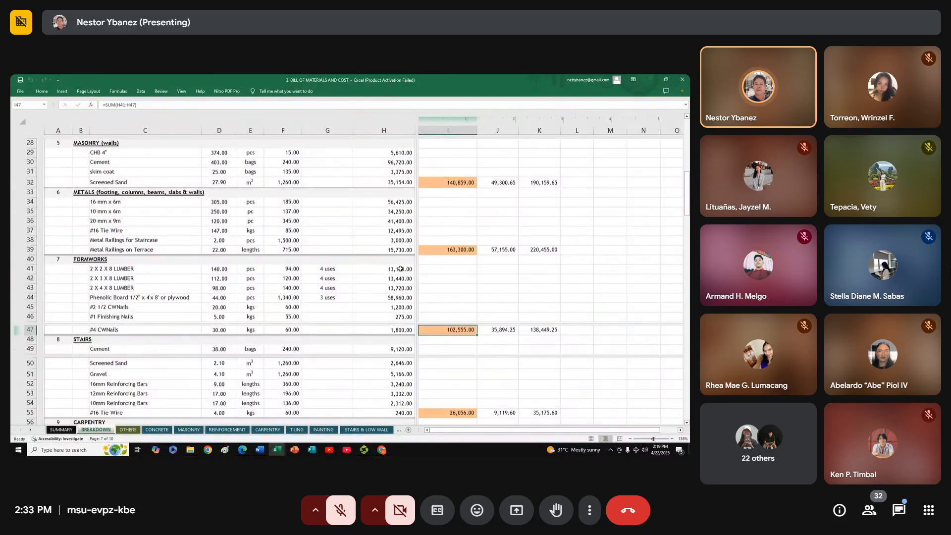
click(396, 268)
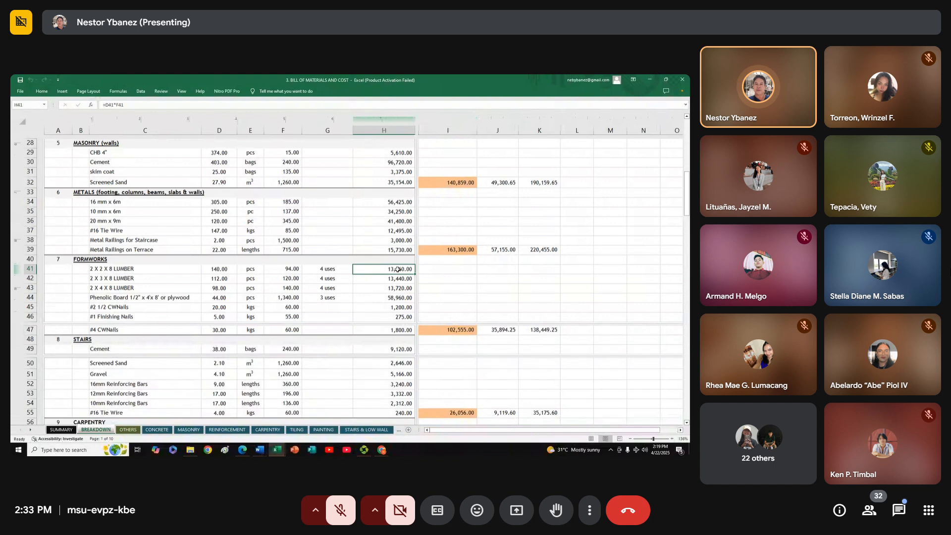
click(378, 278)
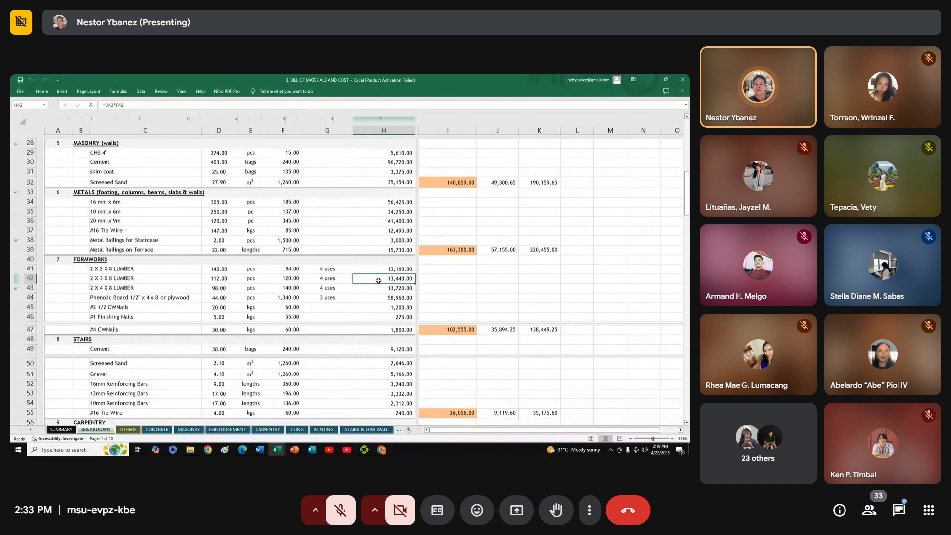
click(456, 330)
click(453, 250)
click(456, 182)
scroll(425, 344, down, 9)
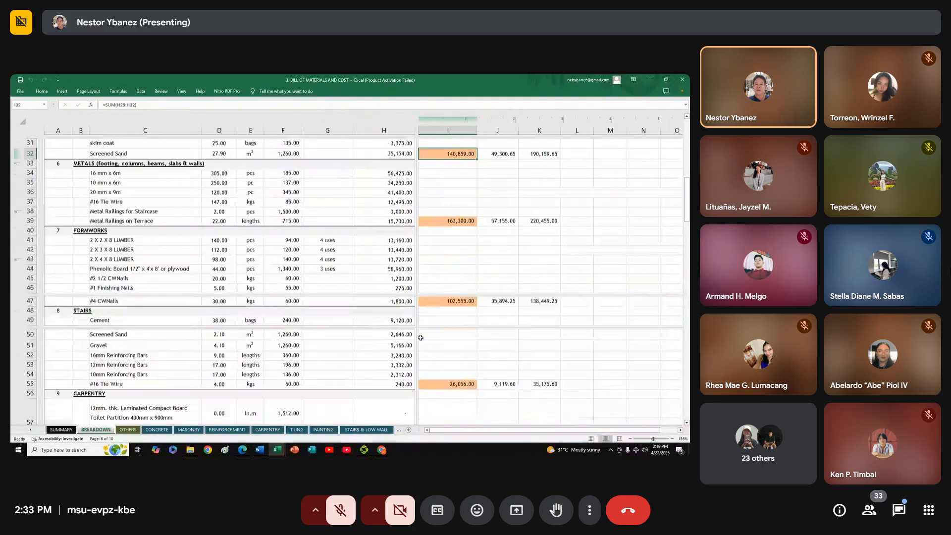
scroll(420, 335, up, 3)
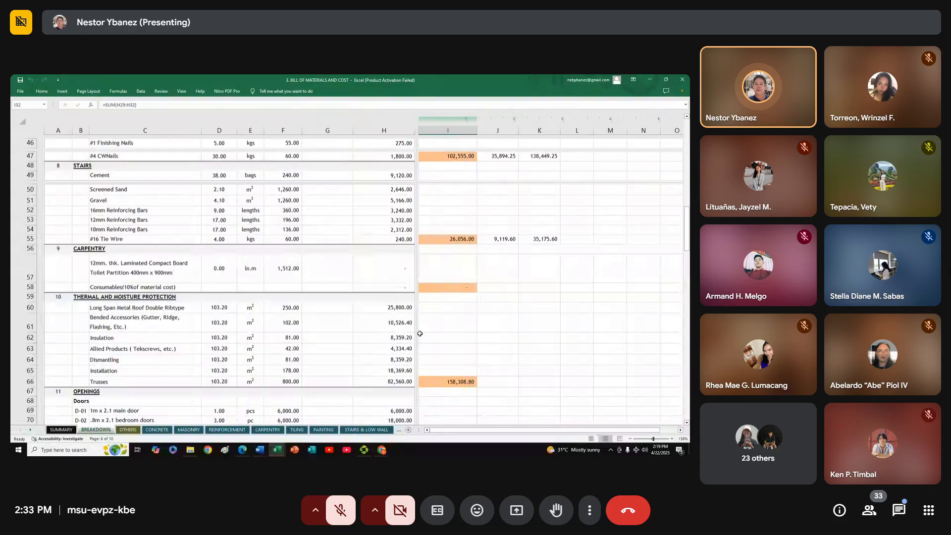
scroll(421, 332, up, 1)
scroll(421, 332, up, 2)
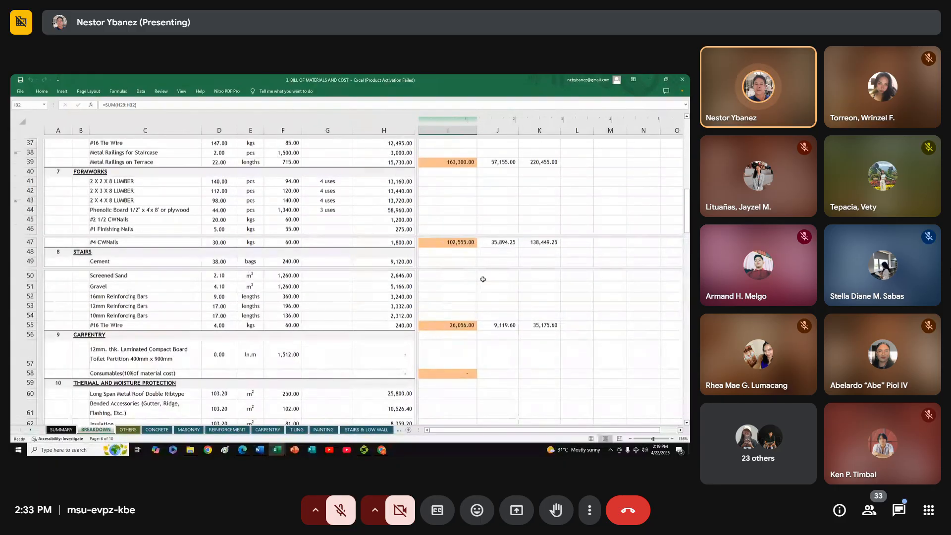
Compare the labor cost formula of the Formworks section with the item cost sum it is based on
click(499, 243)
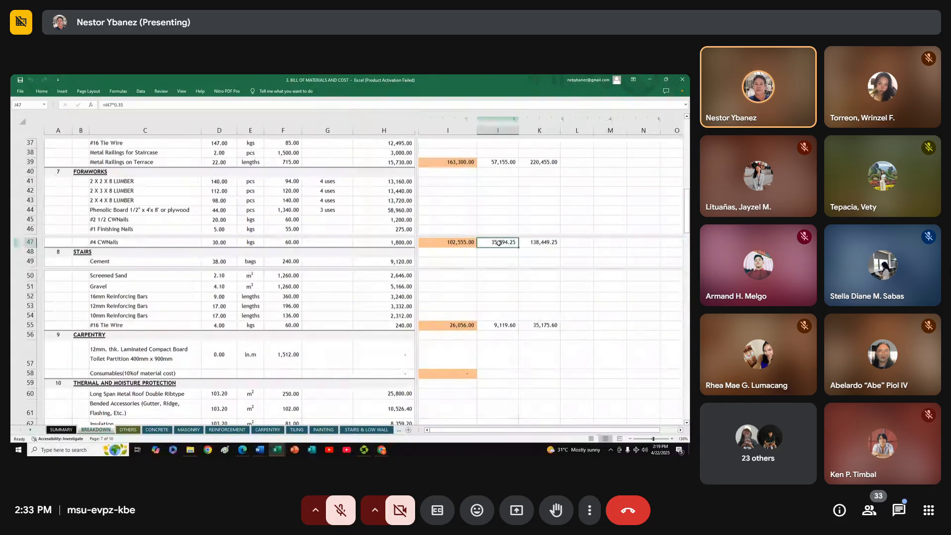
scroll(412, 284, up, 1)
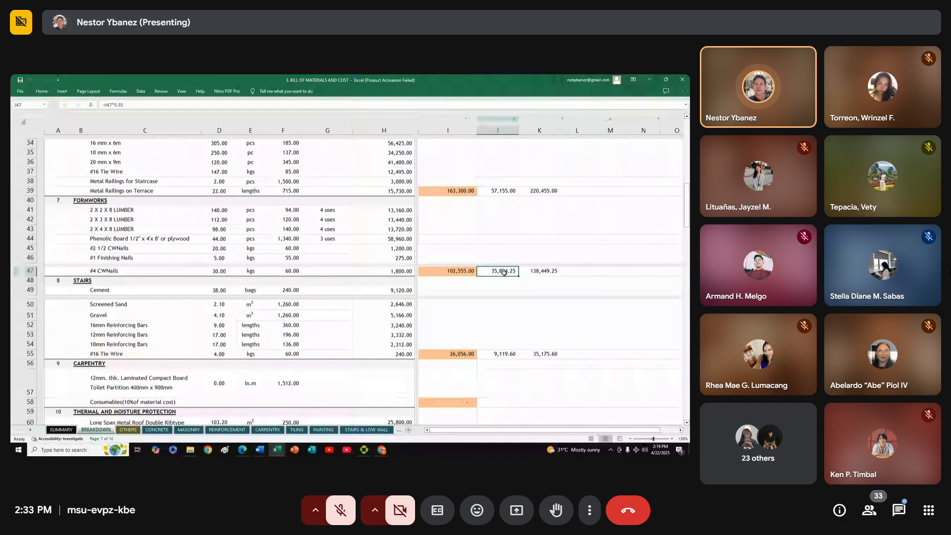
click(456, 271)
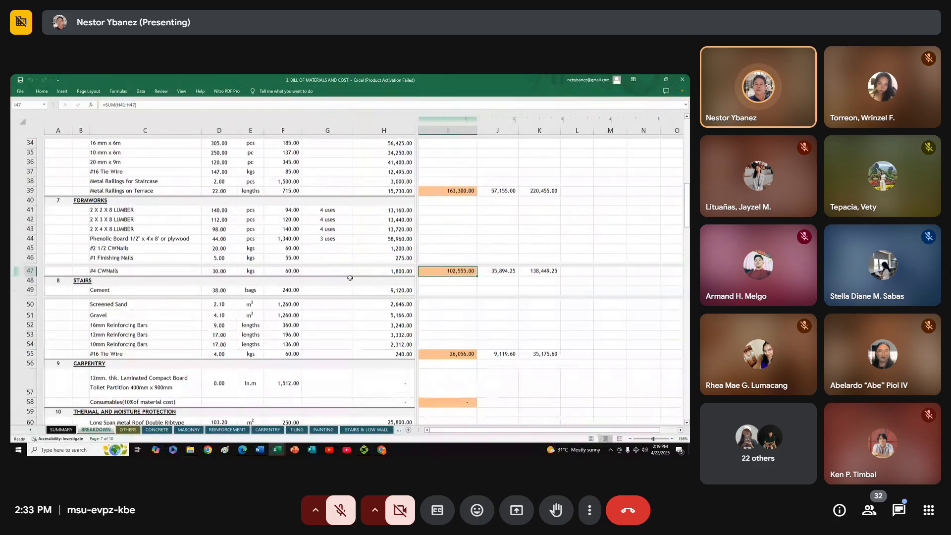
click(475, 281)
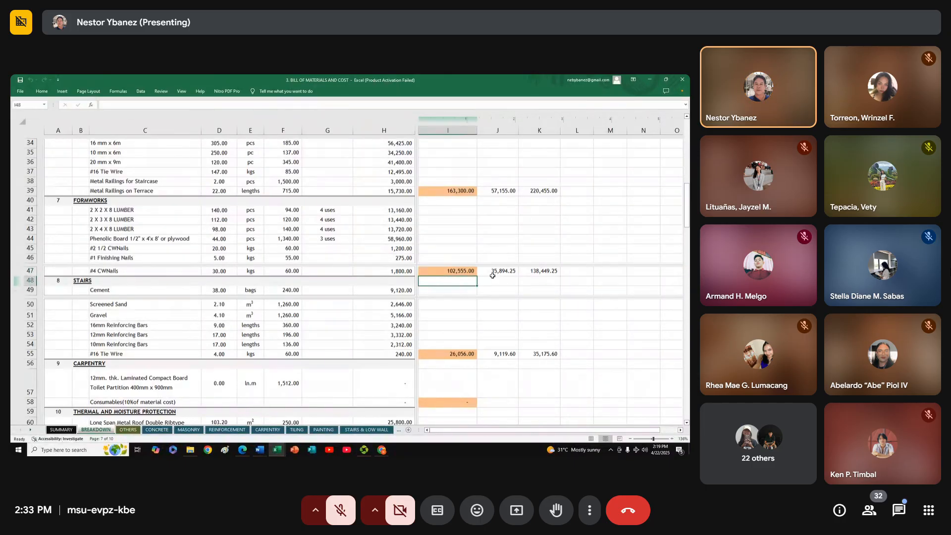
click(491, 274)
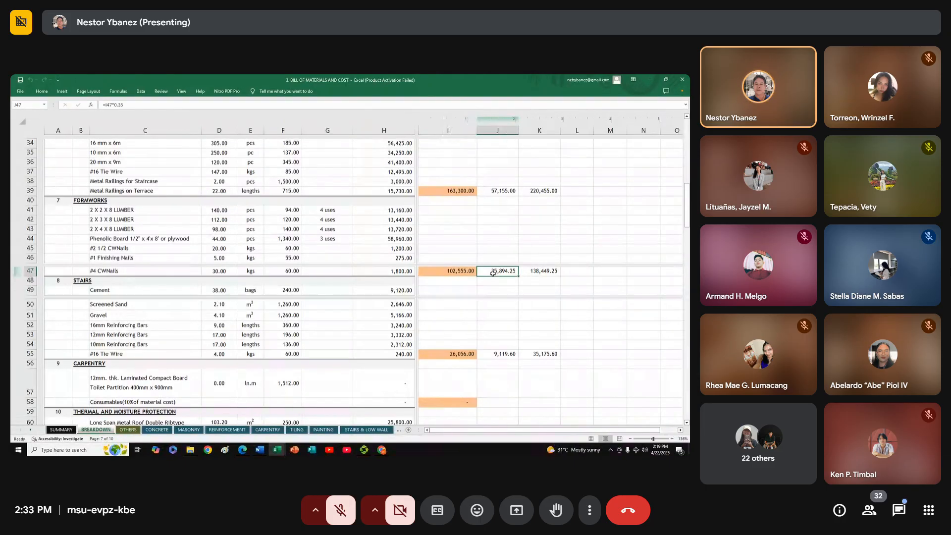
click(464, 271)
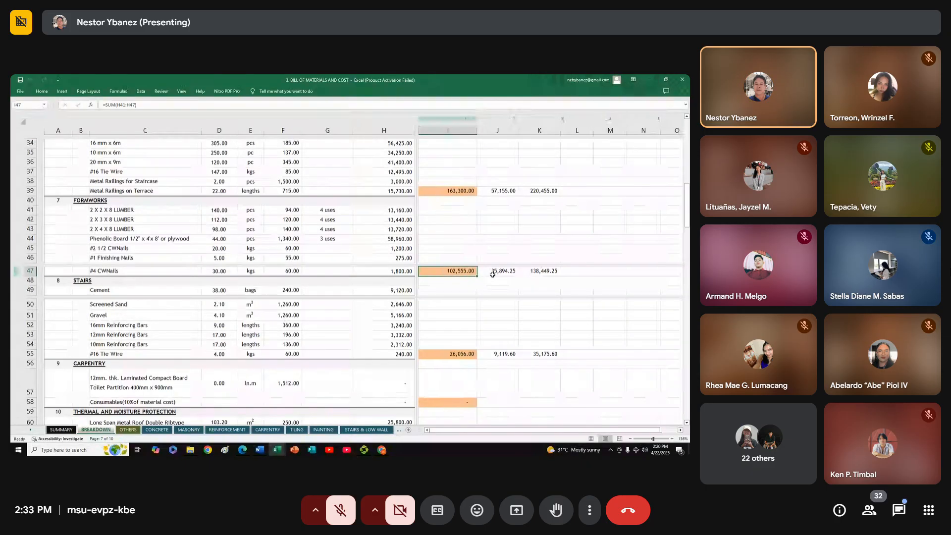
Inspect how the Formworks item cost and labor cost feed into the section's combined total
click(492, 273)
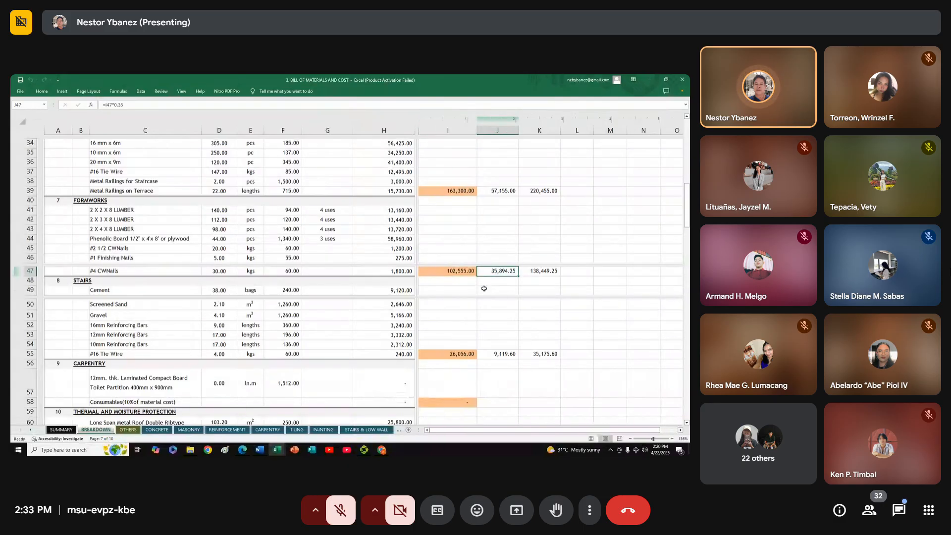
key(Return)
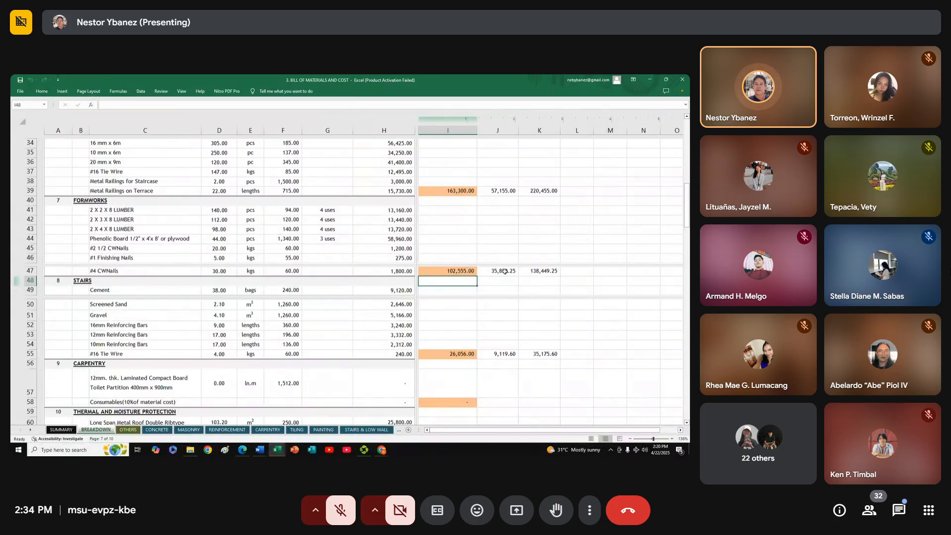
click(447, 271)
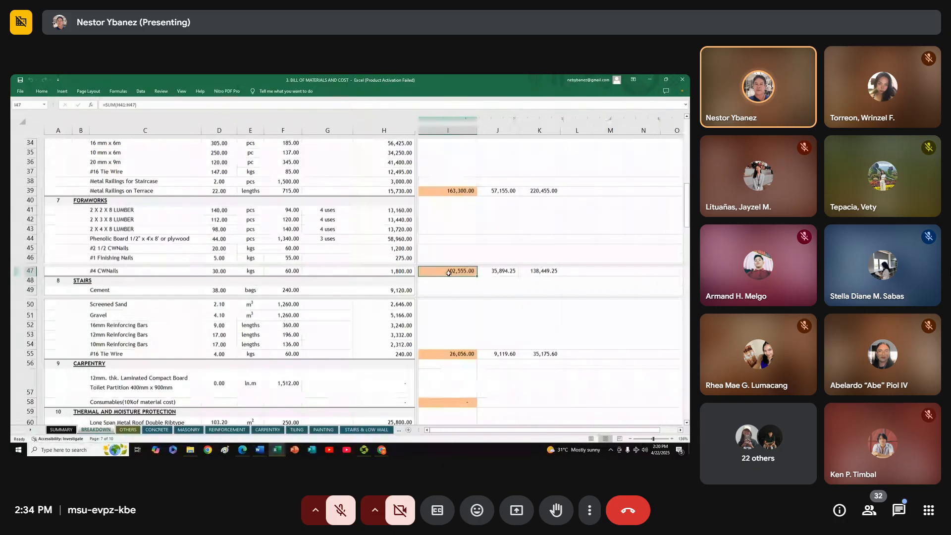
click(493, 272)
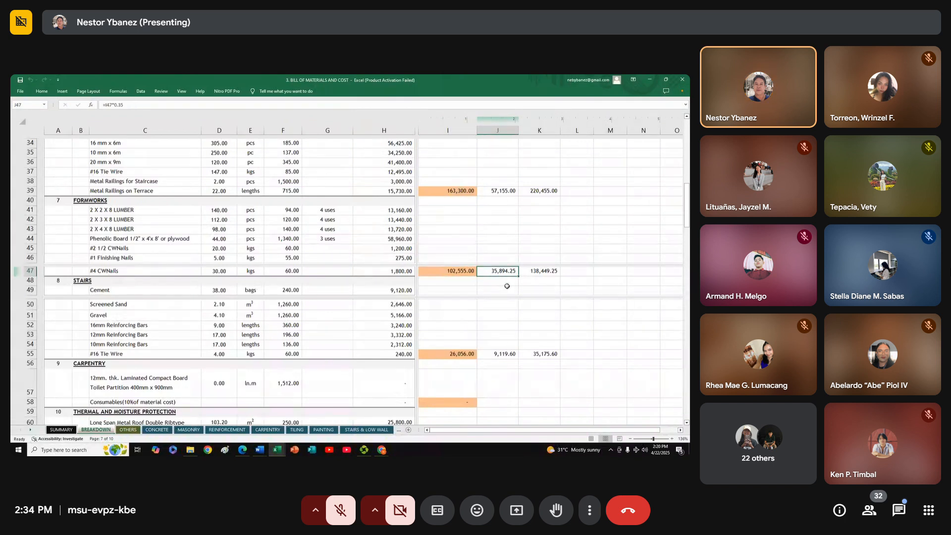
click(460, 270)
click(504, 271)
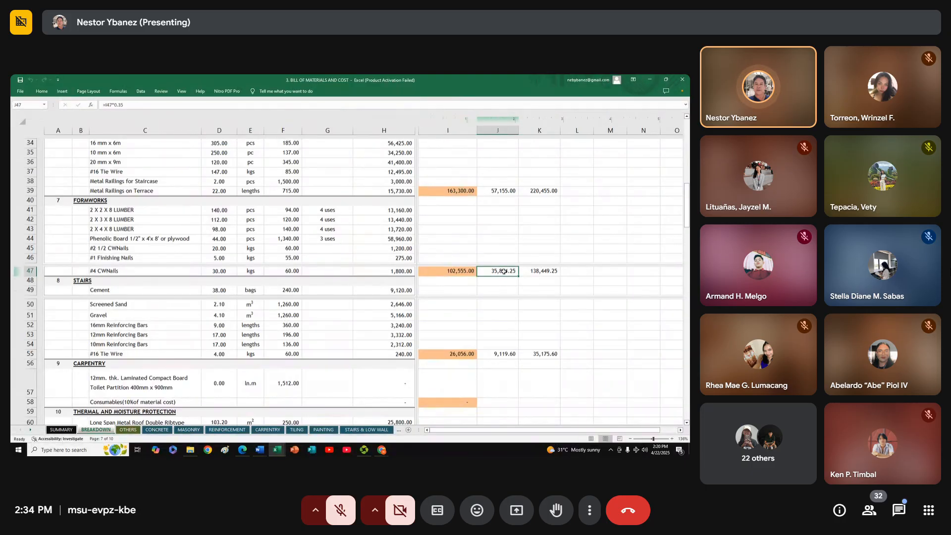
click(547, 271)
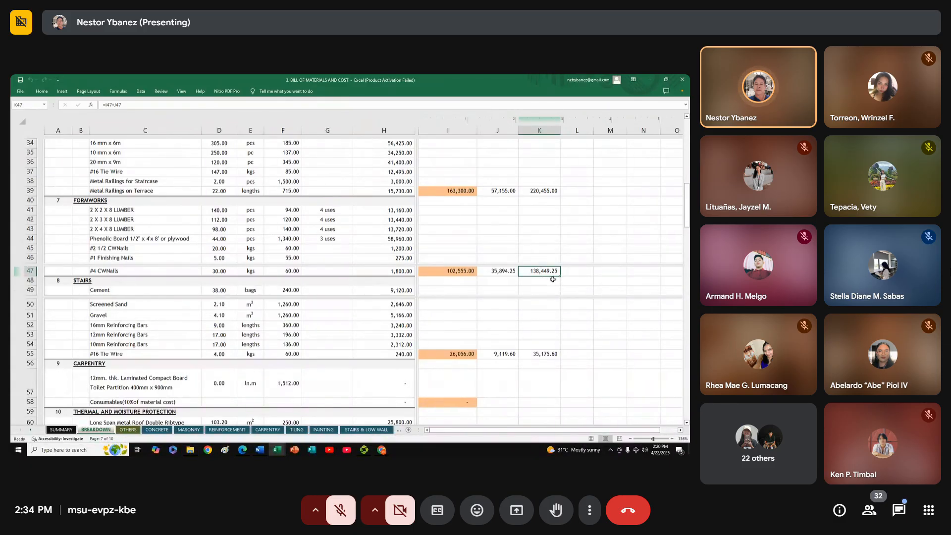
click(504, 271)
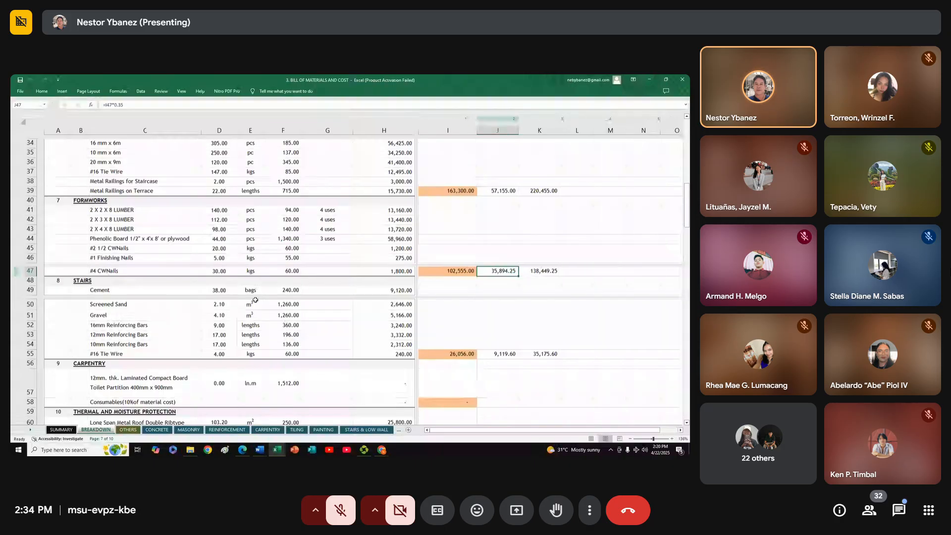
Recheck the Formworks item, labor and combined cost formulas, then look back over the Concrete, Masonry and Metals sections
click(491, 315)
click(493, 271)
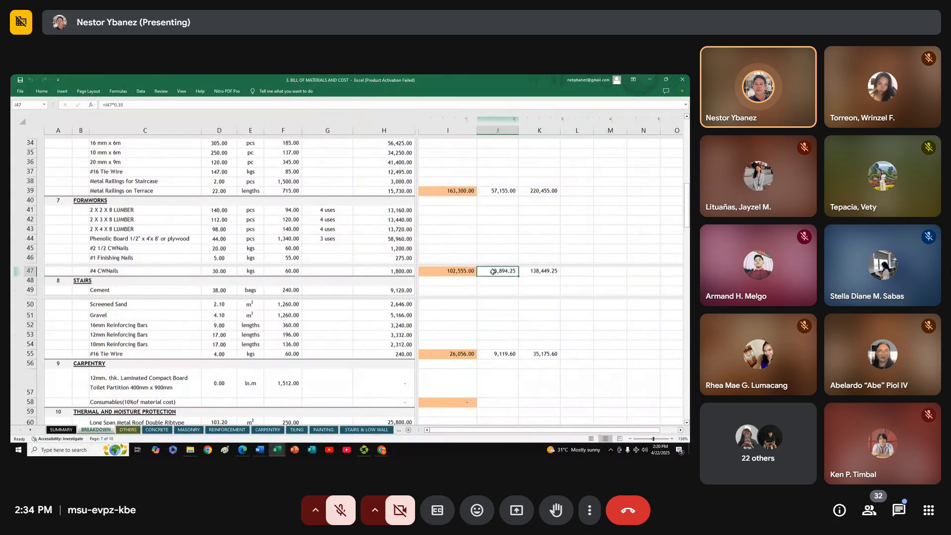
click(439, 271)
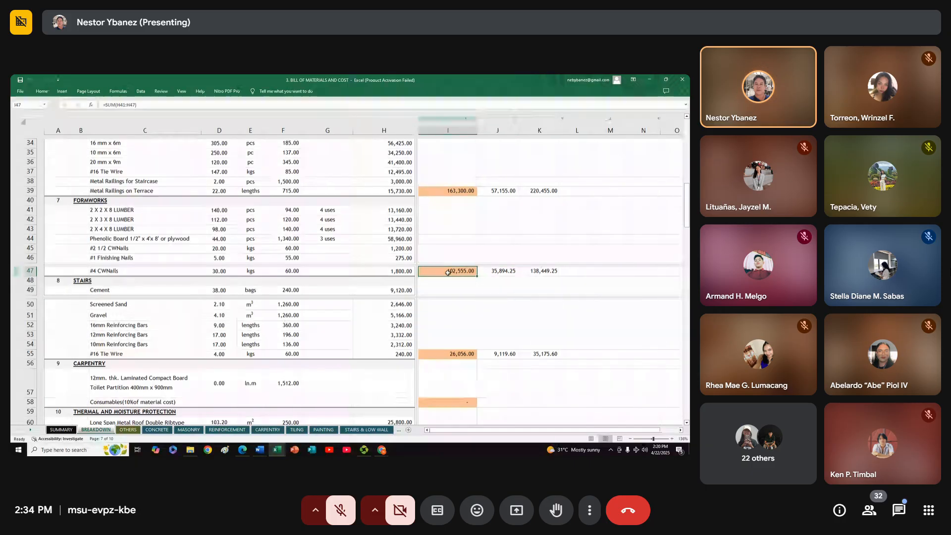
click(548, 271)
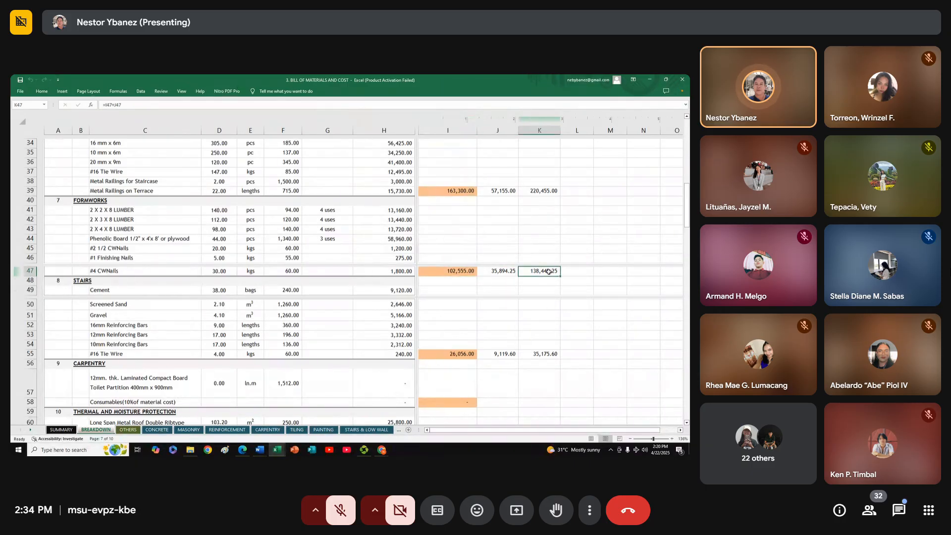
click(453, 272)
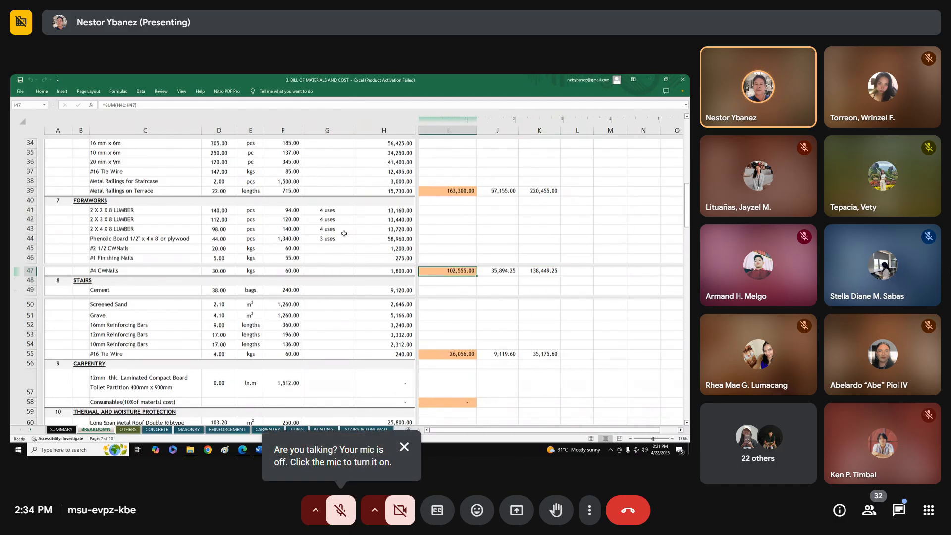
click(501, 272)
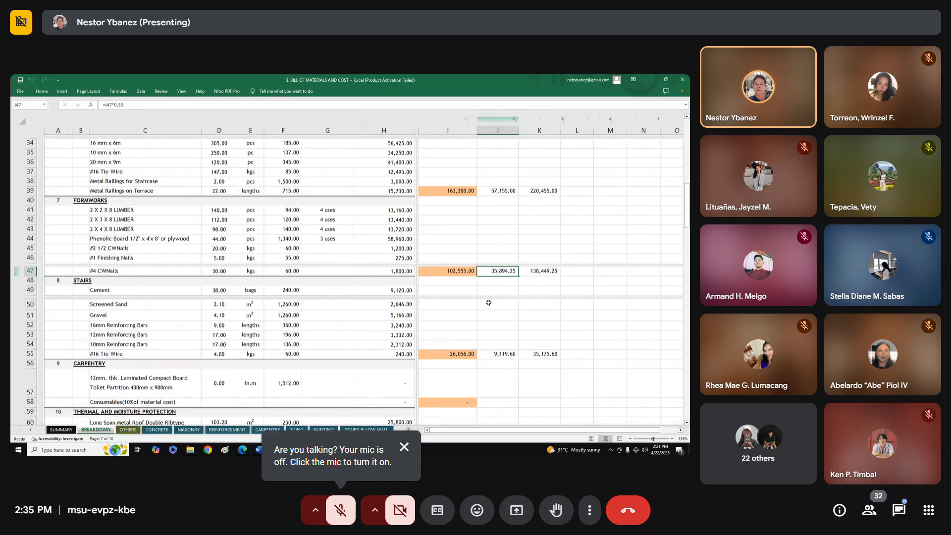
scroll(303, 267, up, 2)
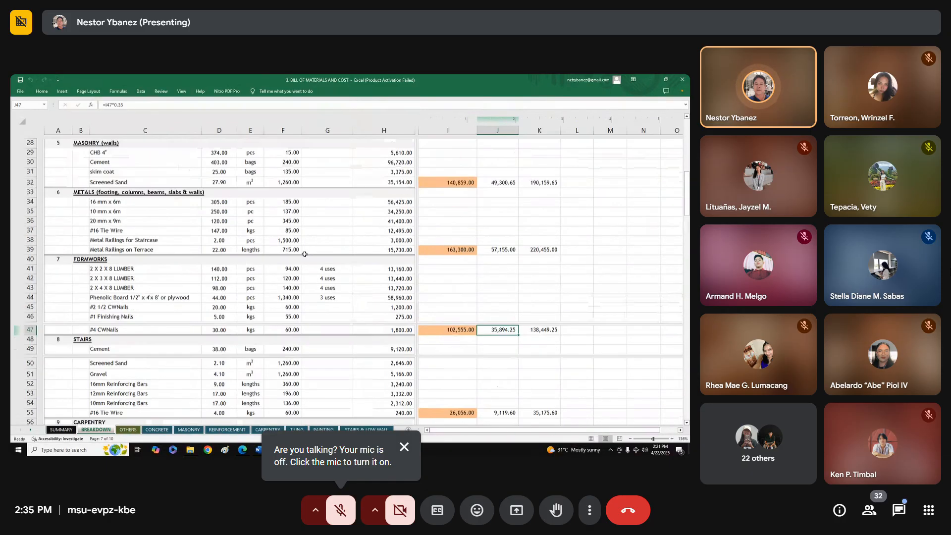
scroll(304, 254, up, 3)
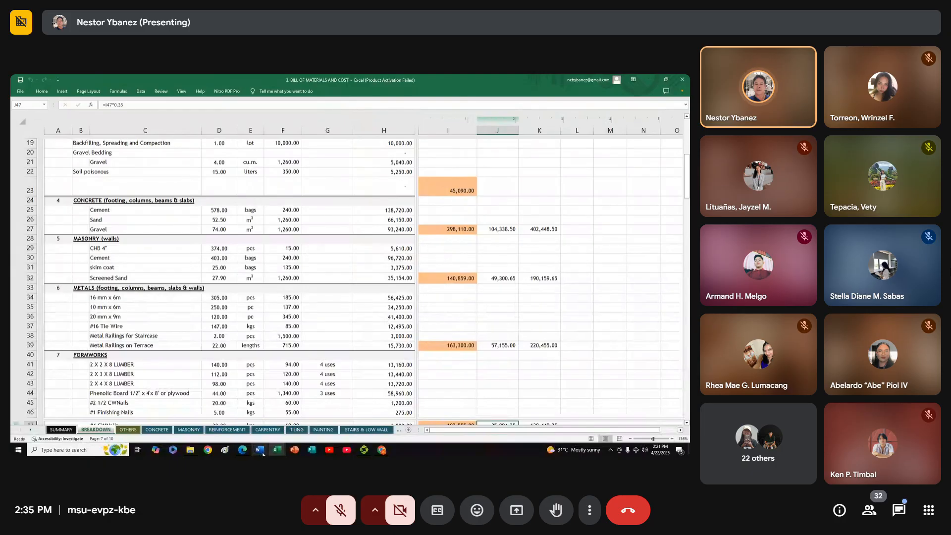
Switch to the PIT FINAL document in Word and highlight BOQ in the list under Name and section
mouse_move(261, 451)
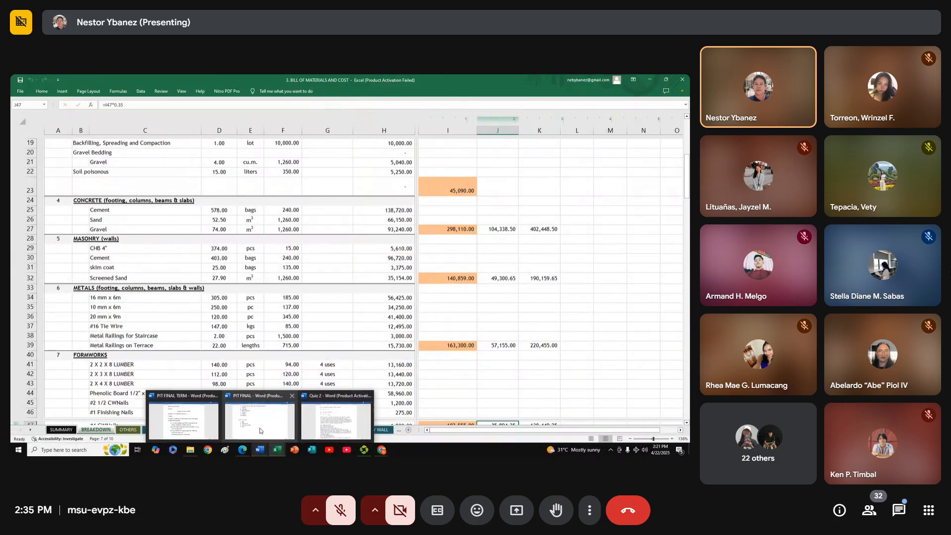
click(261, 429)
double_click(180, 273)
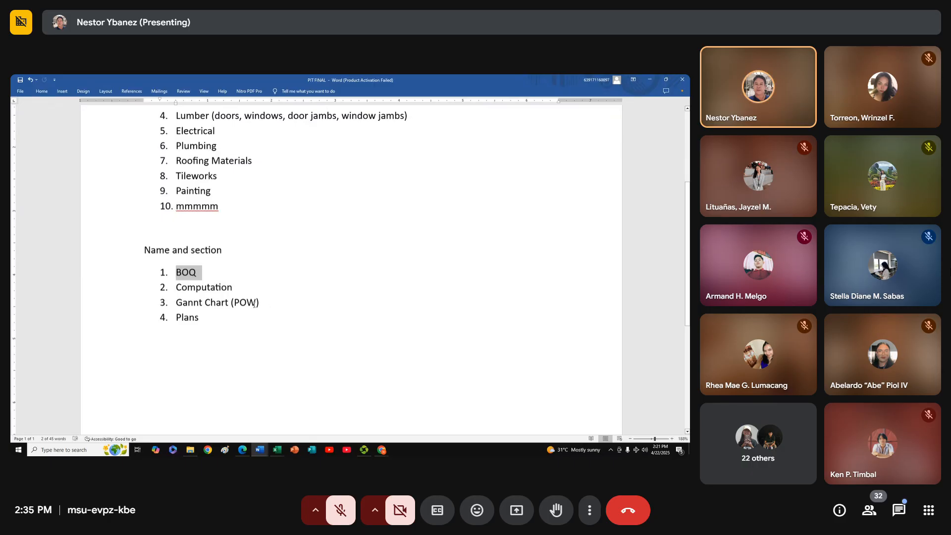
Switch to the GANTT CHART TEMPLATE workbook in Excel and clear the finish dates from PERMITS AND LICENCES through F - POURING OF CONCRETE
mouse_move(278, 453)
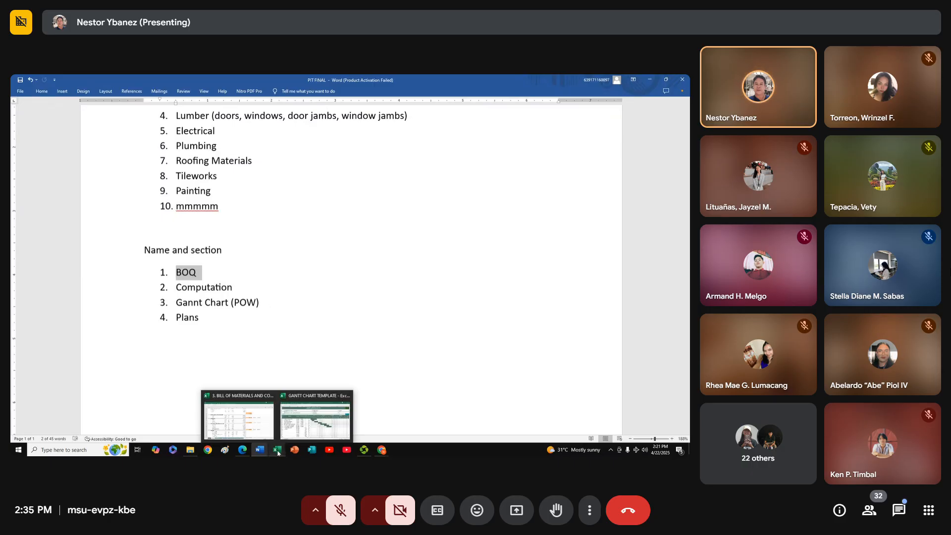
click(306, 425)
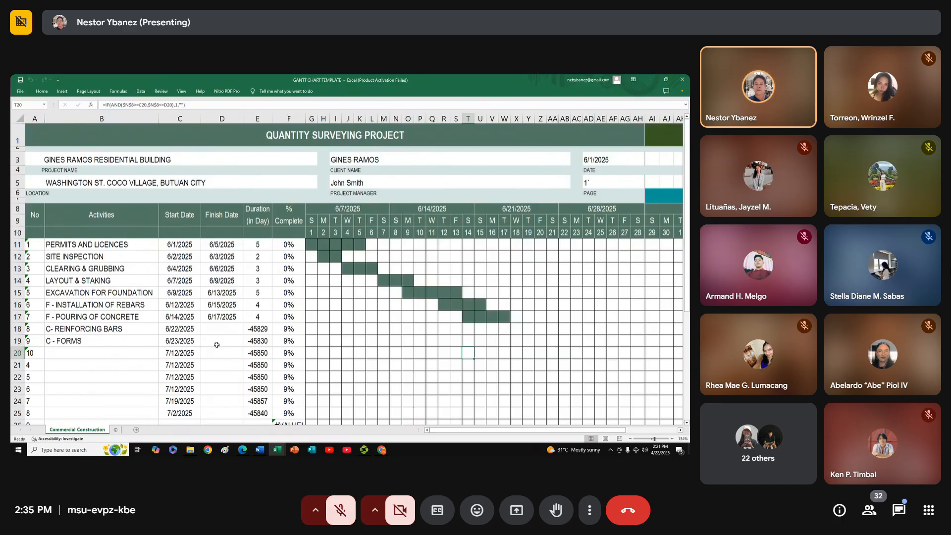
click(124, 342)
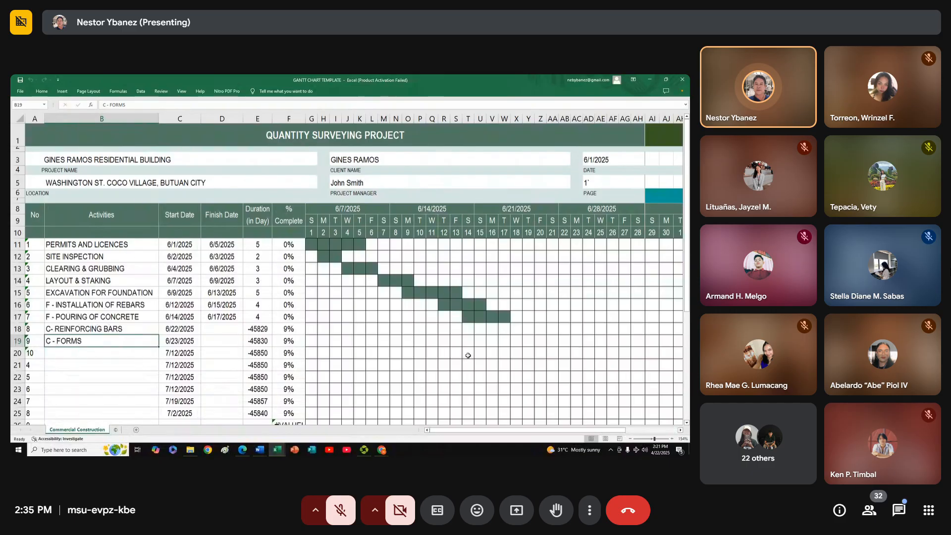
drag(224, 241, 220, 312)
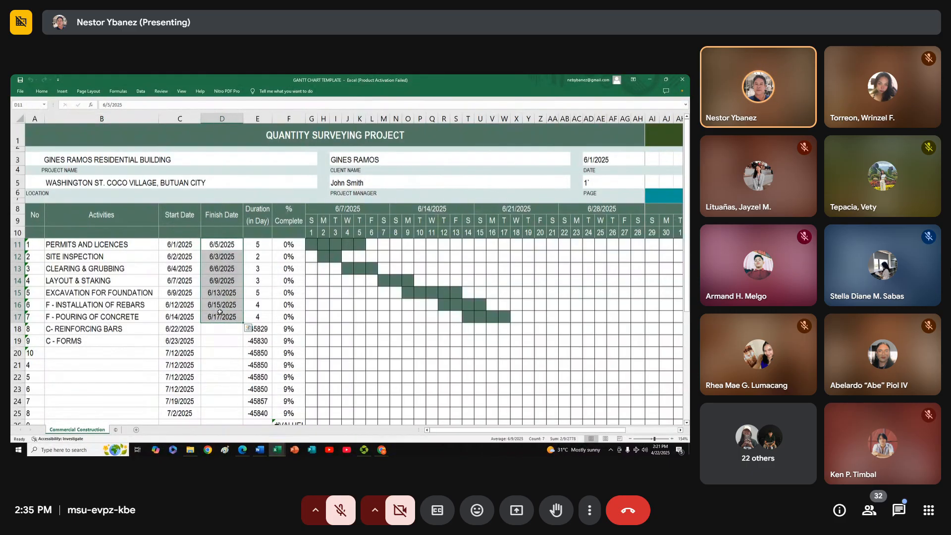
key(Delete)
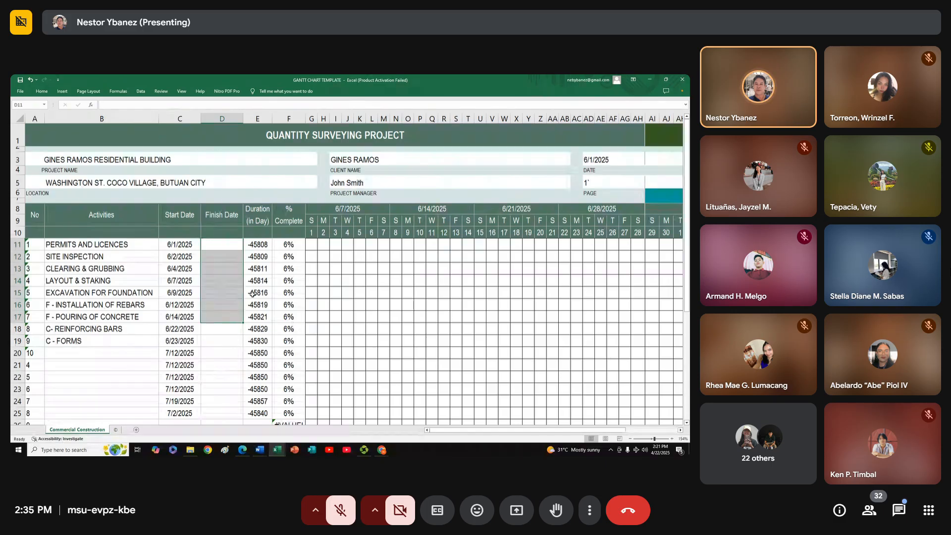
click(234, 292)
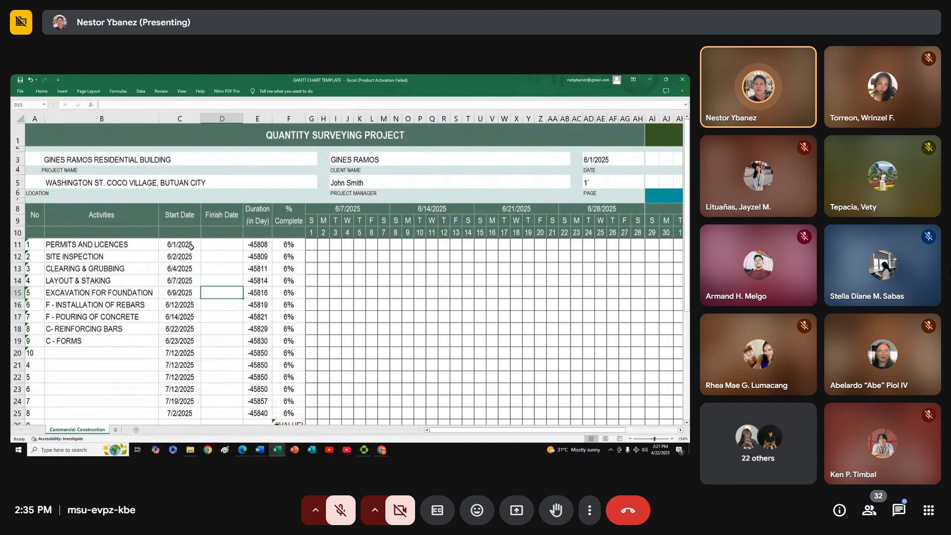
Set the finish date of PERMITS AND LICENCES to 6/5/2025
click(219, 244)
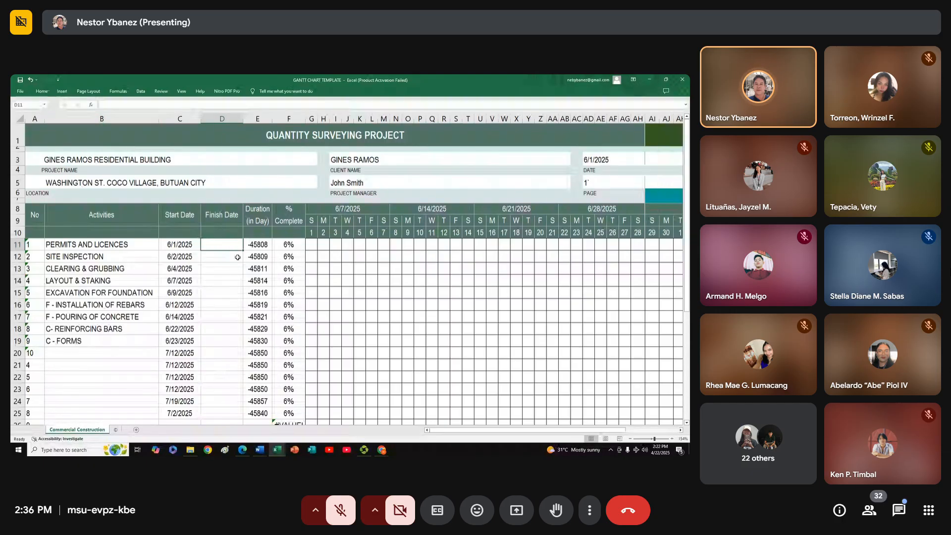
text(6/)
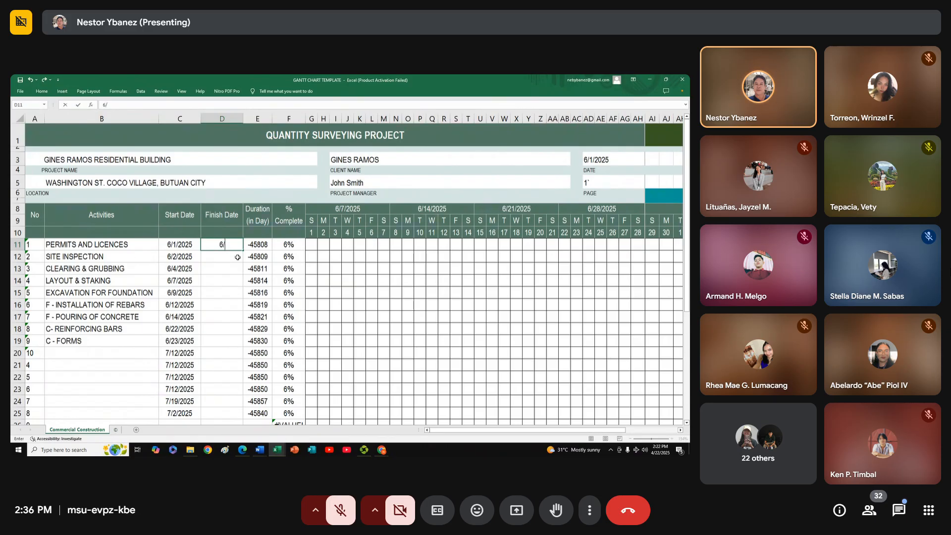
text(5/2025)
key(Return)
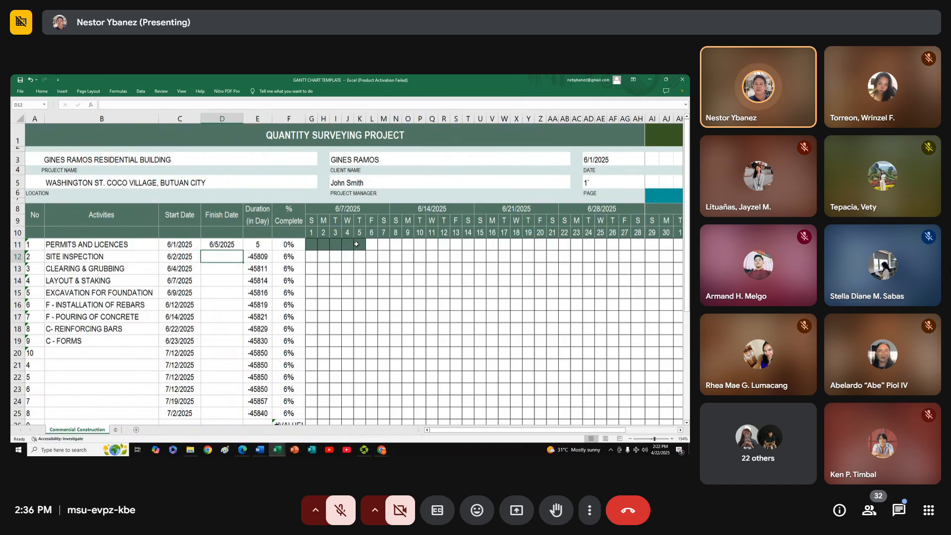
Examine the PERMITS AND LICENCES bar on the timeline and compare it with the day cells of the SITE INSPECTION row
click(134, 245)
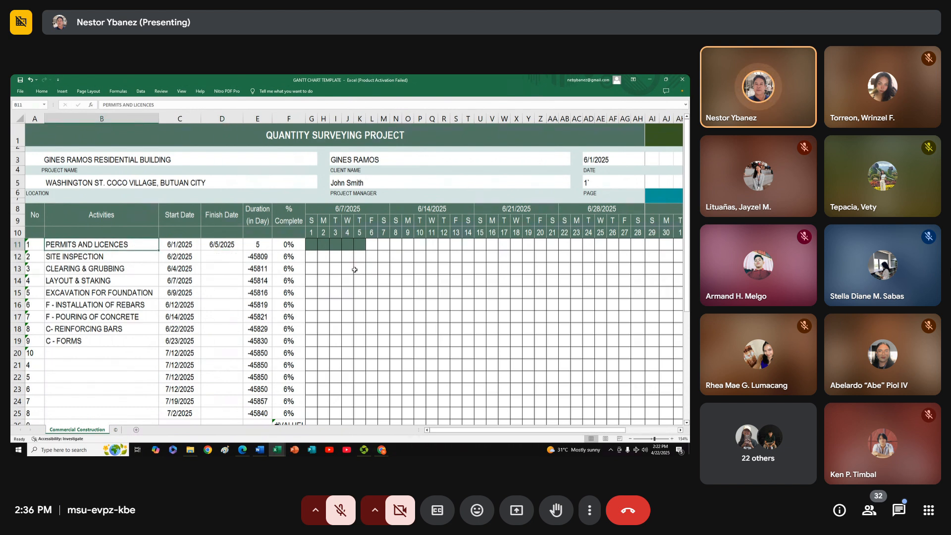
click(311, 244)
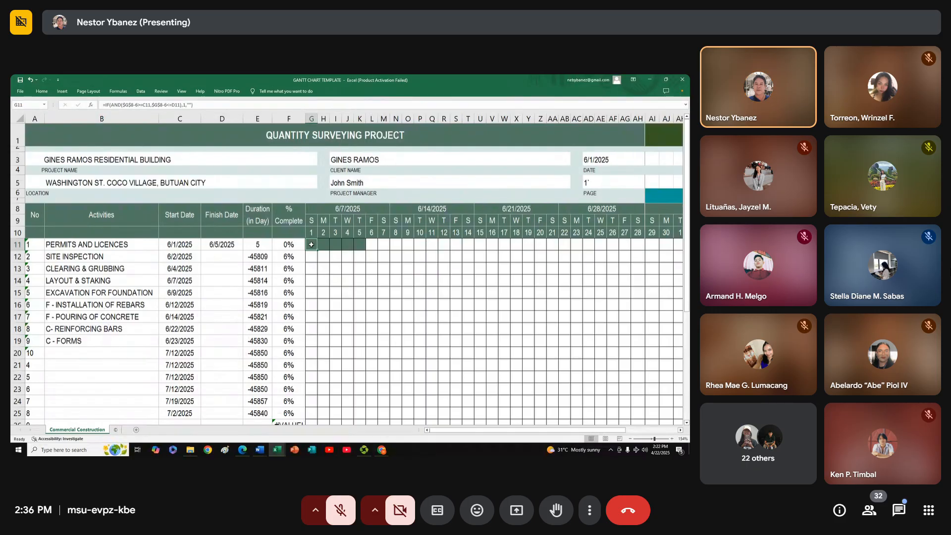
click(218, 256)
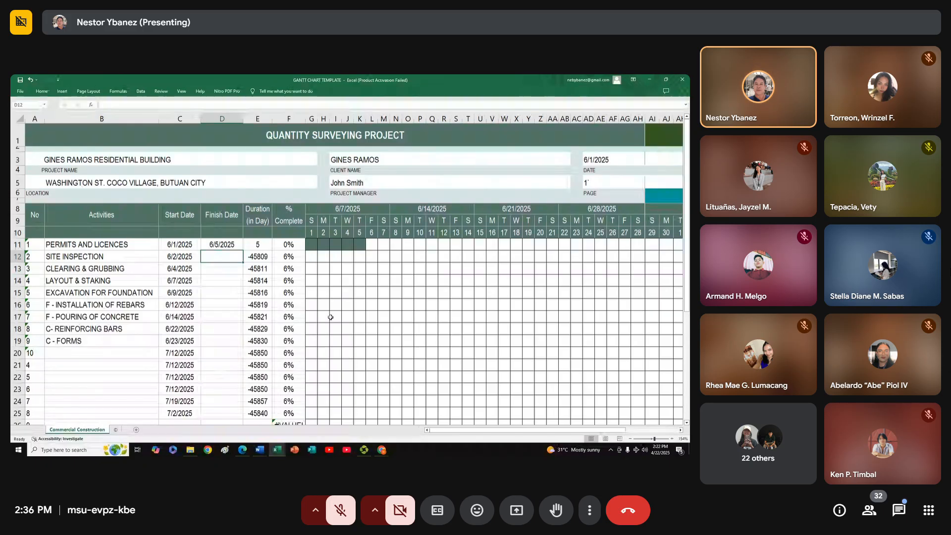
mouse_move(312, 257)
mouse_down()
mouse_move(386, 259)
mouse_move(315, 256)
mouse_up()
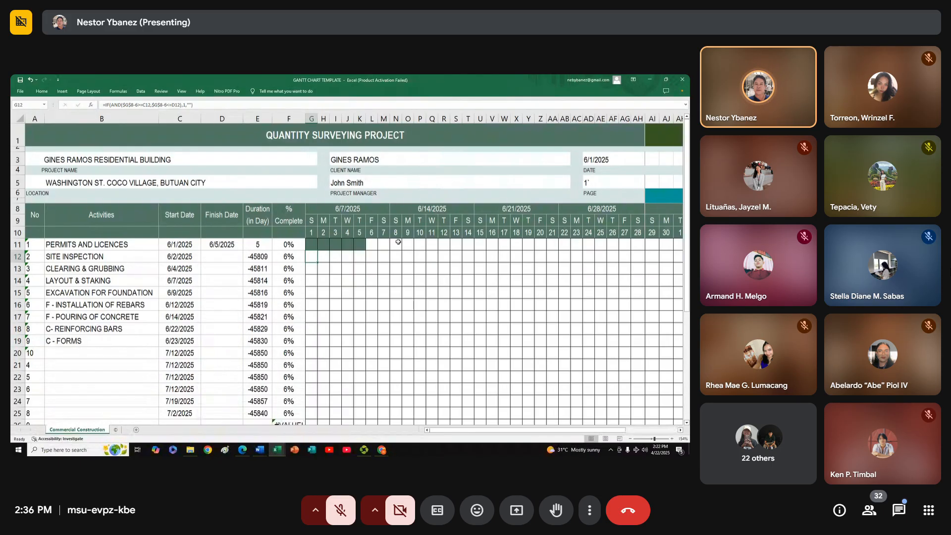
drag(371, 252, 406, 251)
click(362, 242)
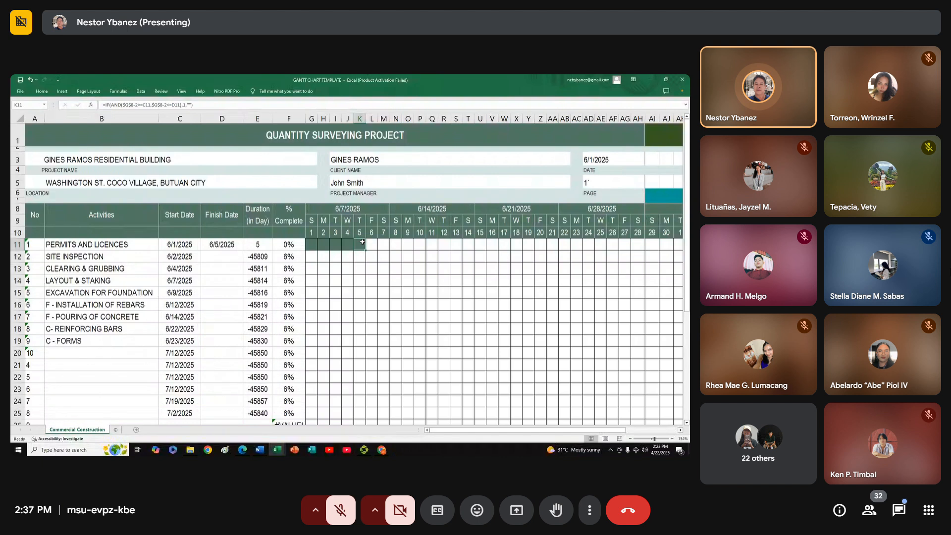
click(373, 257)
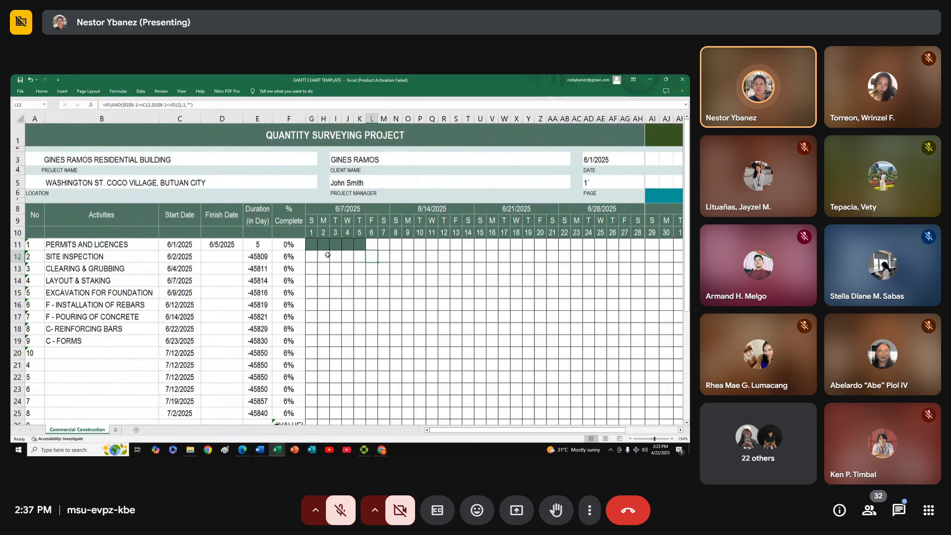
Set the finish date of SITE INSPECTION to 6/3/2025 and check its bar on the timeline
click(213, 255)
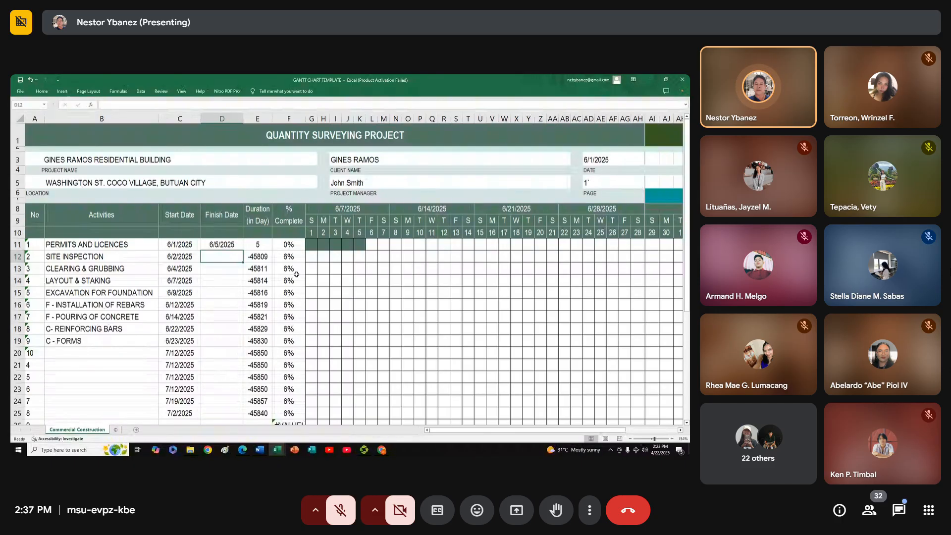
text(6/3/)
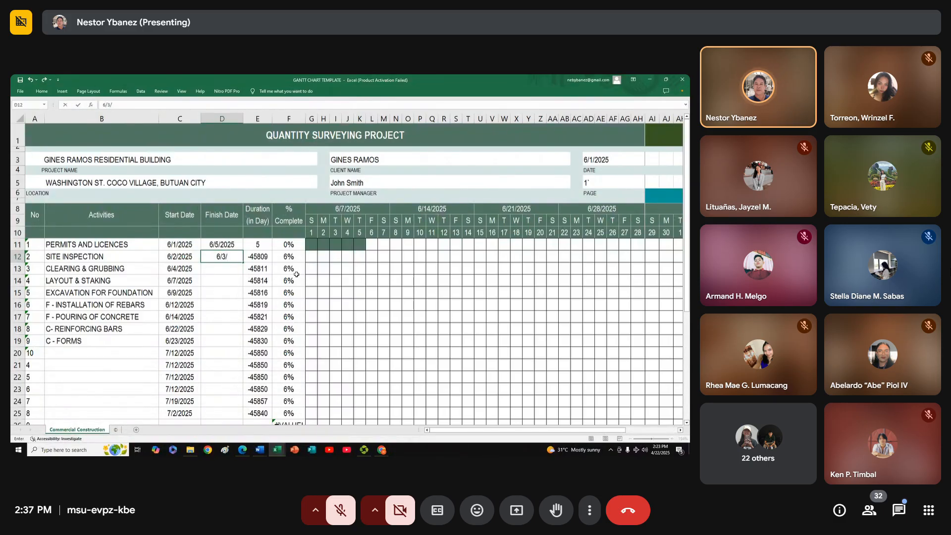
text(2025)
key(Return)
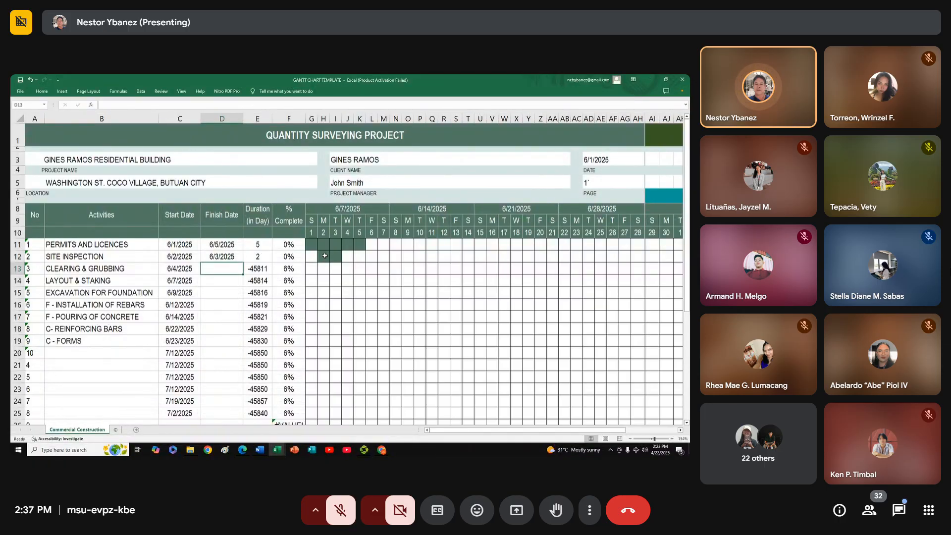
drag(324, 255, 336, 256)
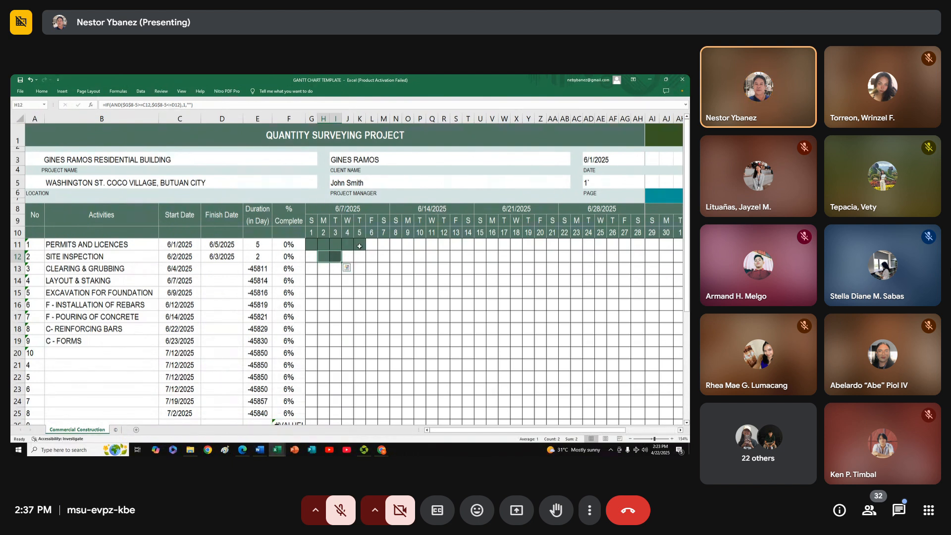
click(348, 281)
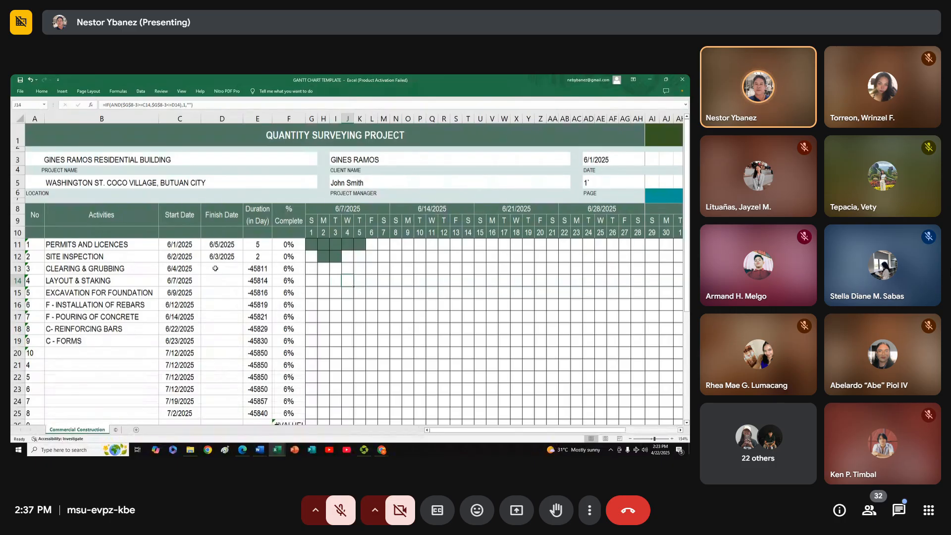
Set the finish date of CLEARING & GRUBBING to 6/7/2025
click(173, 269)
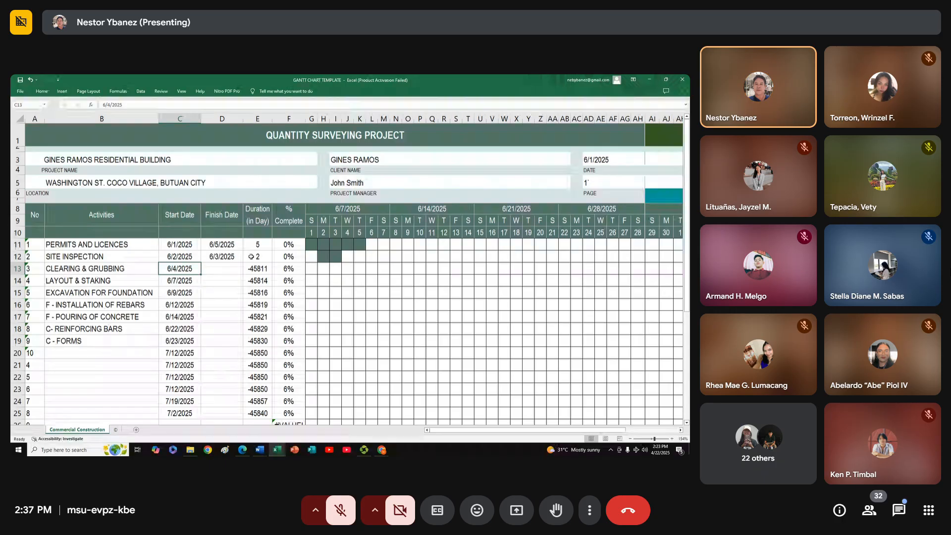
click(229, 257)
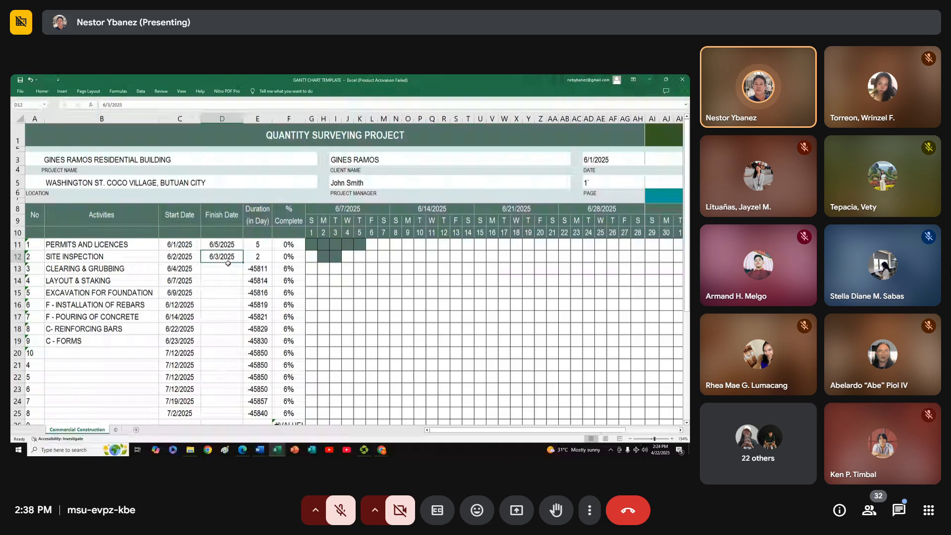
click(151, 259)
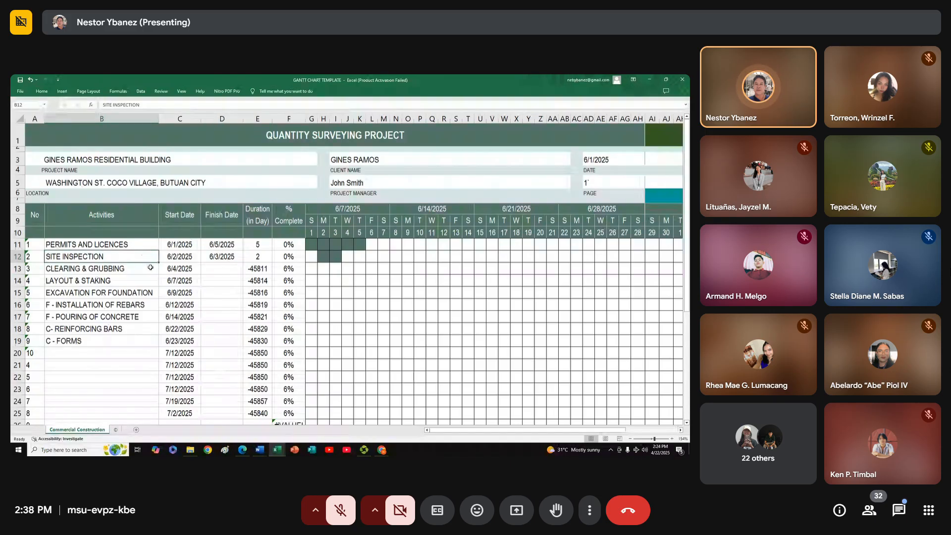
click(151, 271)
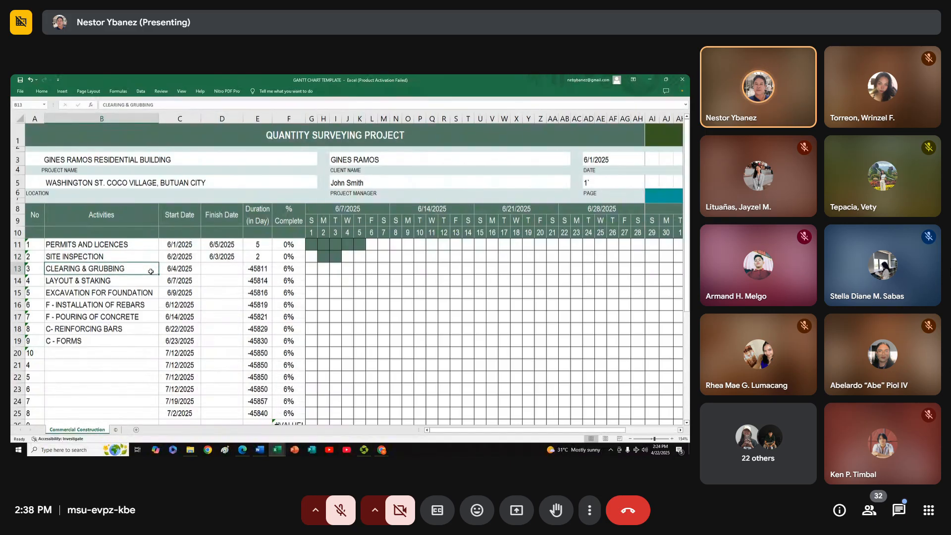
click(232, 270)
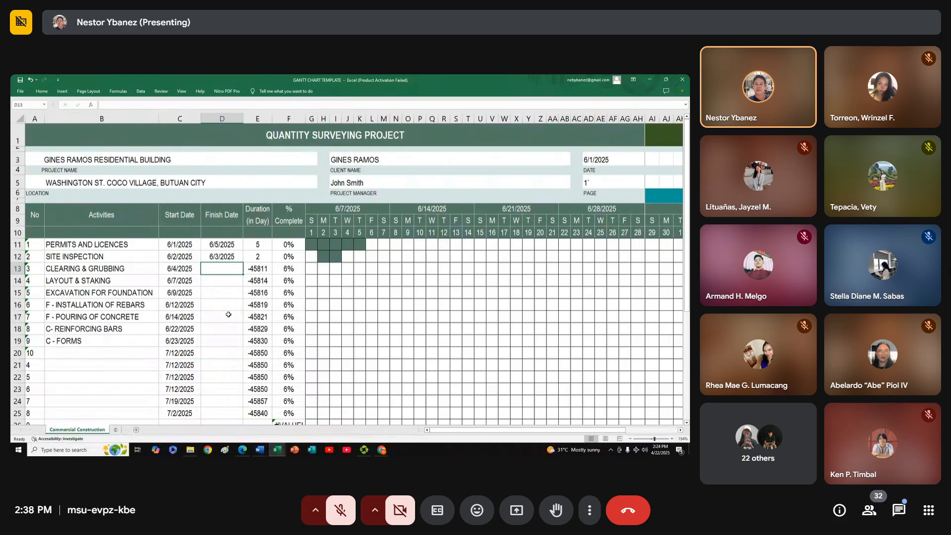
click(346, 269)
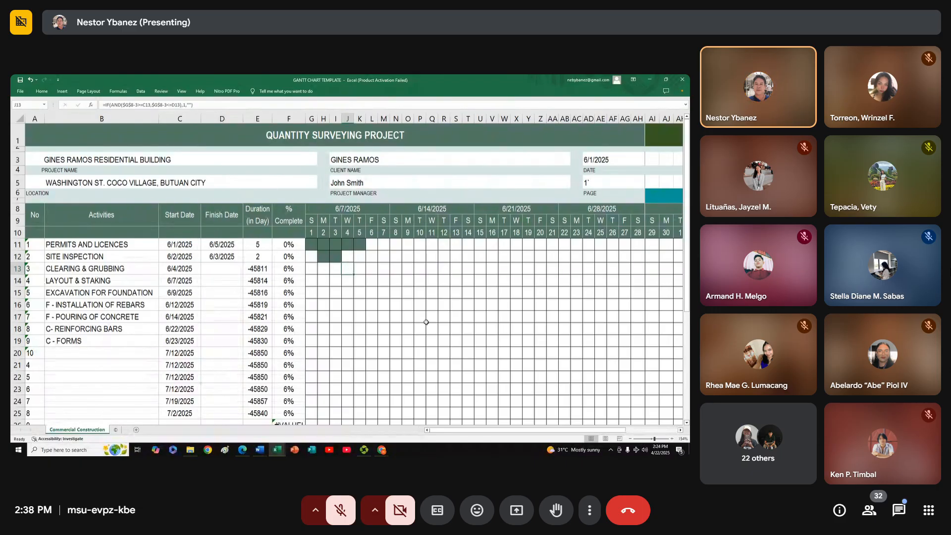
click(226, 269)
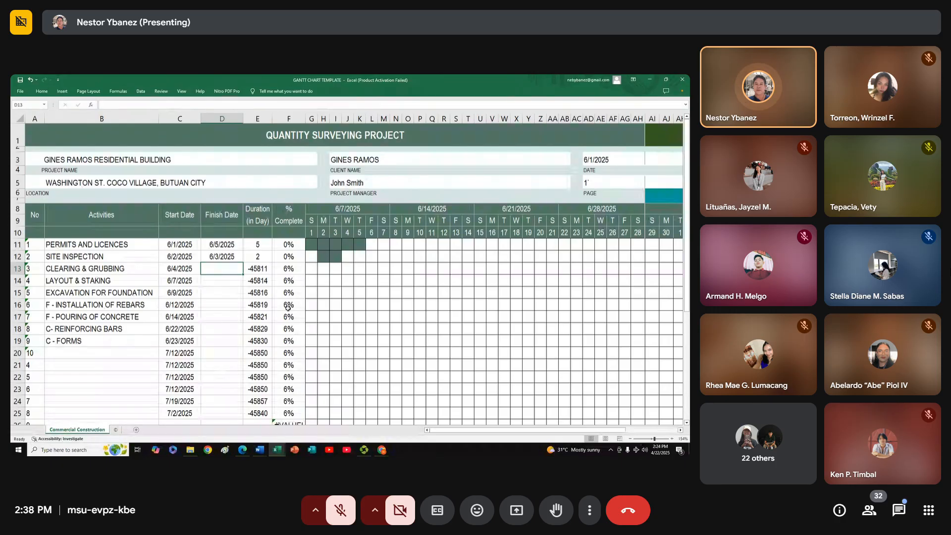
text(6)
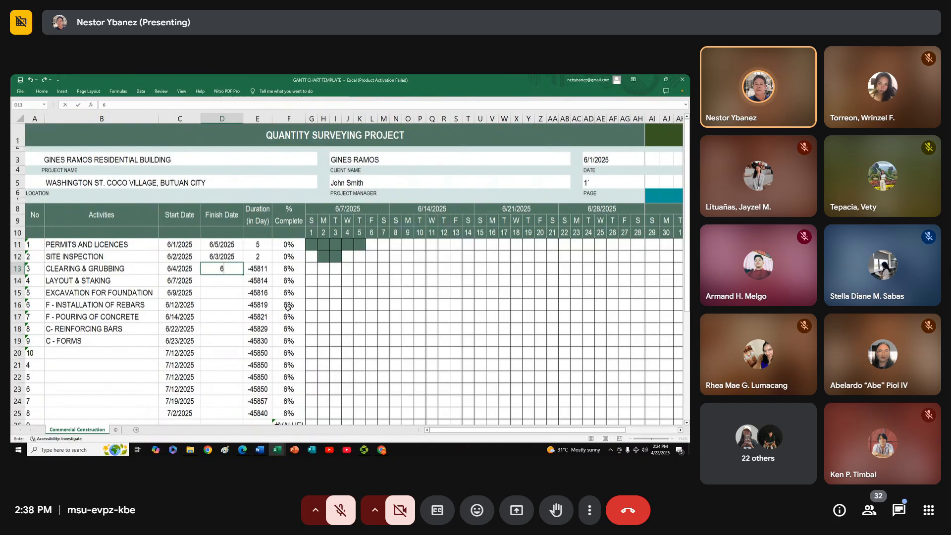
text(/7/2025)
key(Return)
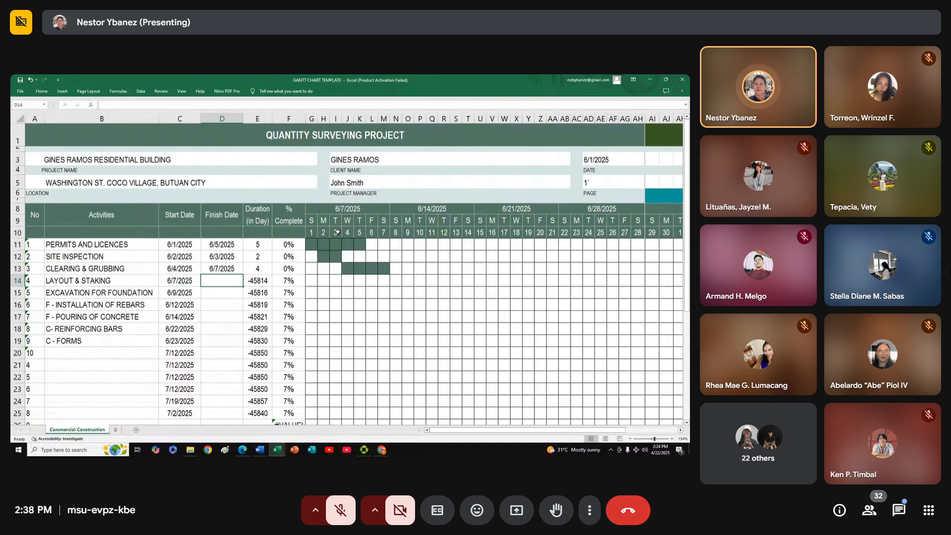
Examine the CLEARING & GRUBBING bar day by day on the timeline and the day 7 cell of the LAYOUT & STAKING row
click(347, 268)
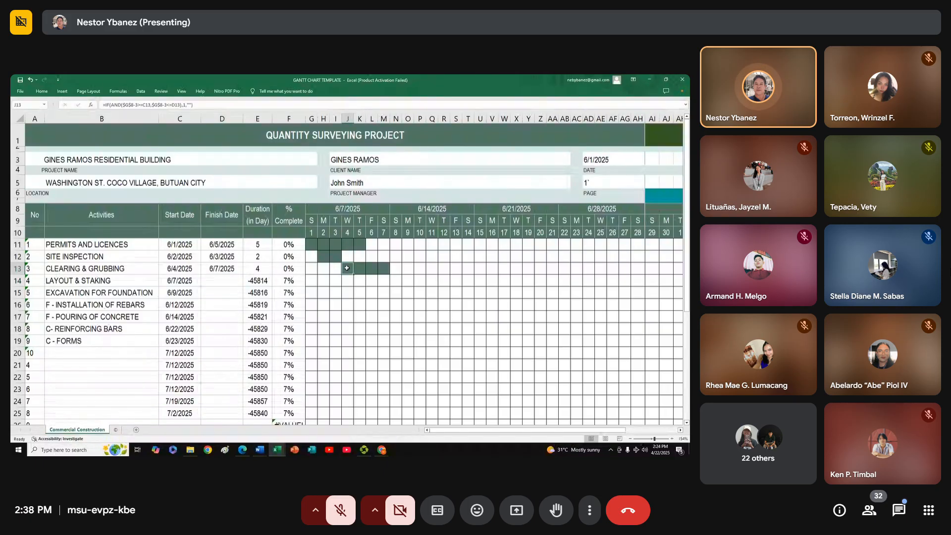
click(358, 270)
click(371, 270)
click(386, 269)
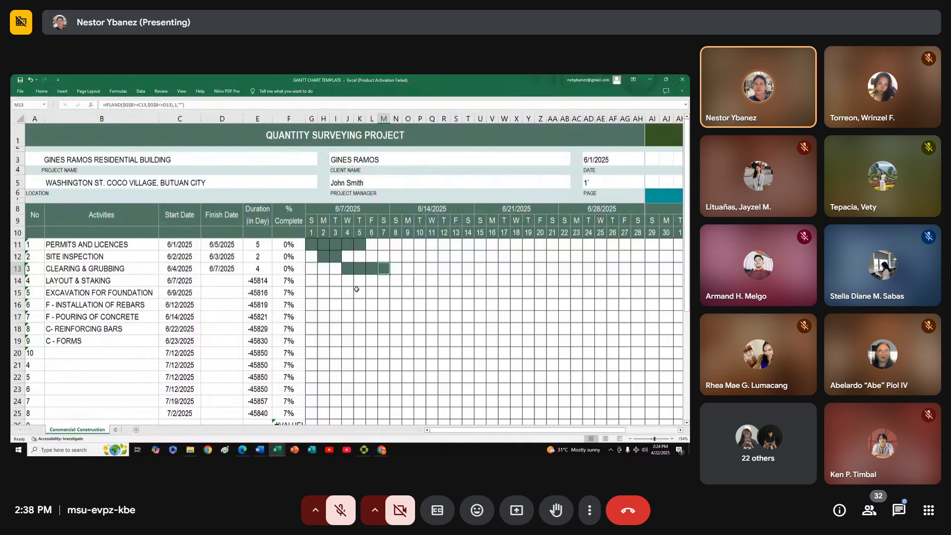
click(372, 305)
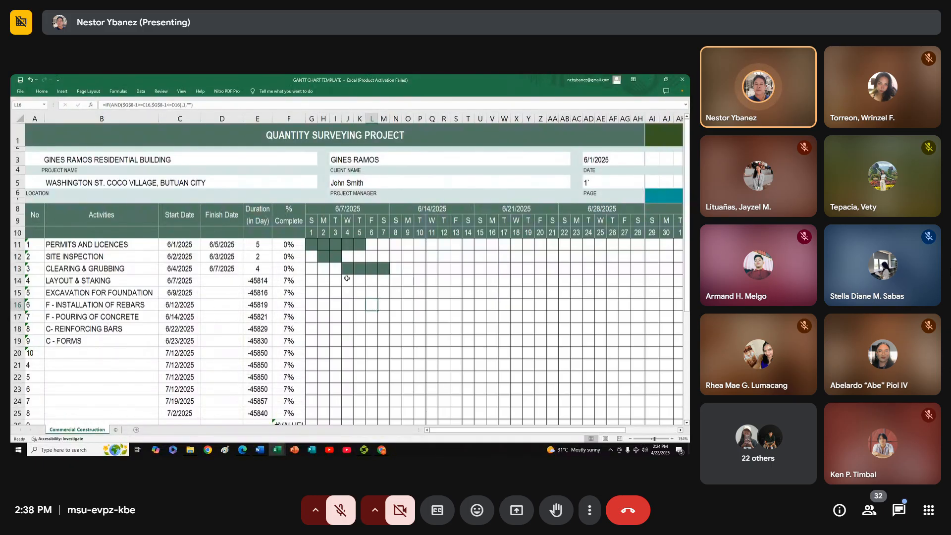
click(384, 282)
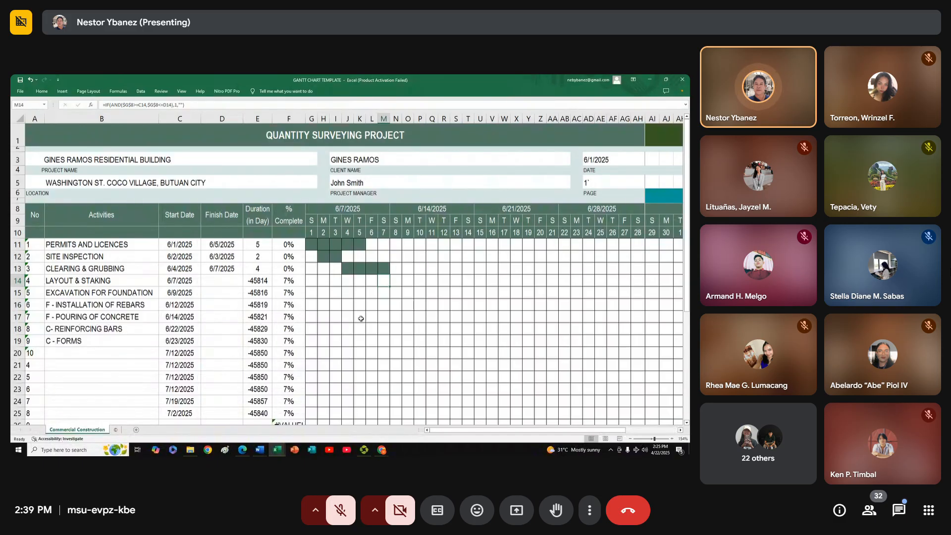
click(224, 283)
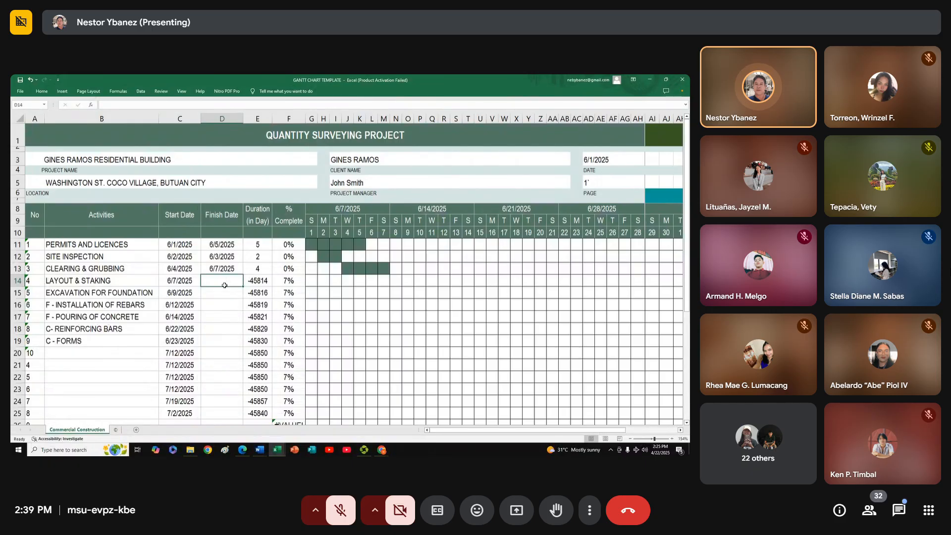
text(6)
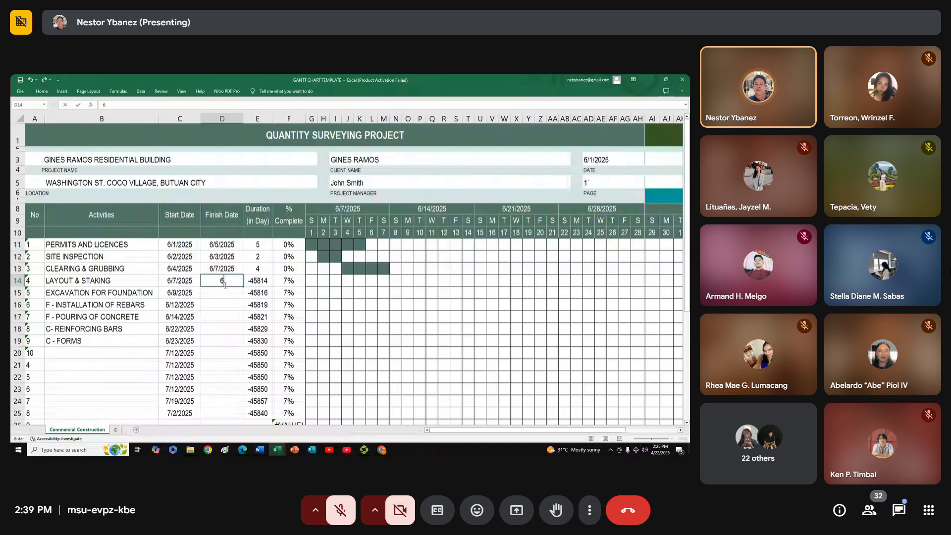
text(/7/202)
key(BackSpace)
key(BackSpace)
key(BackSpace)
key(BackSpace)
key(BackSpace)
key(BackSpace)
key(BackSpace)
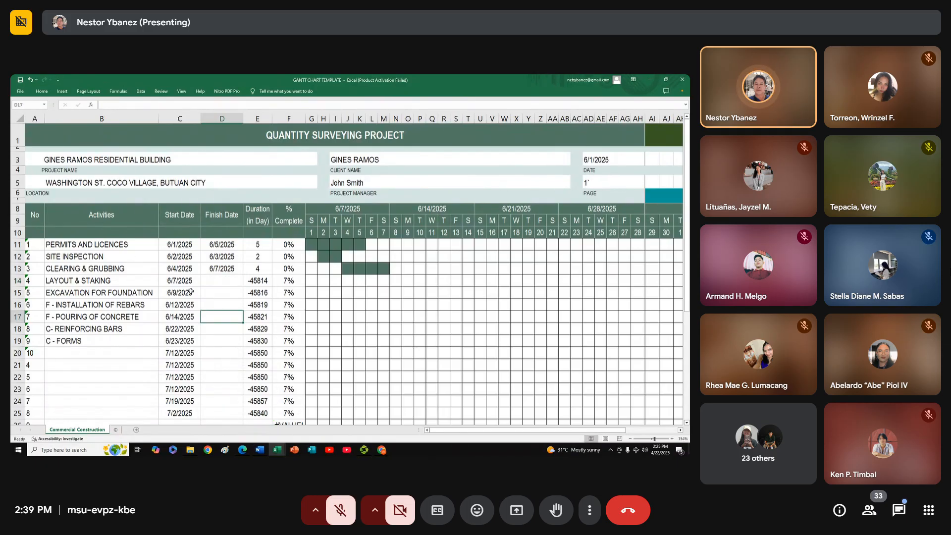
Set the finish date of LAYOUT & STAKING to 6/9/2025
click(190, 279)
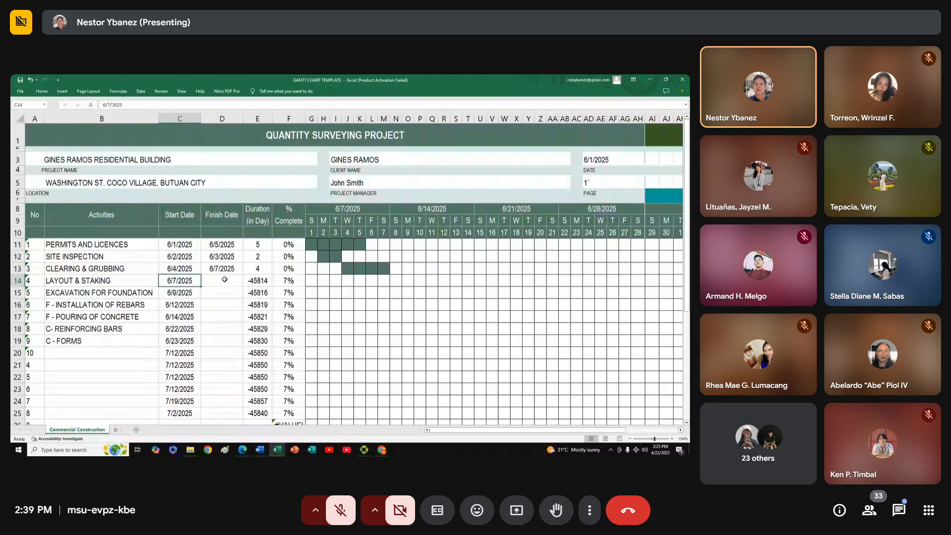
click(228, 282)
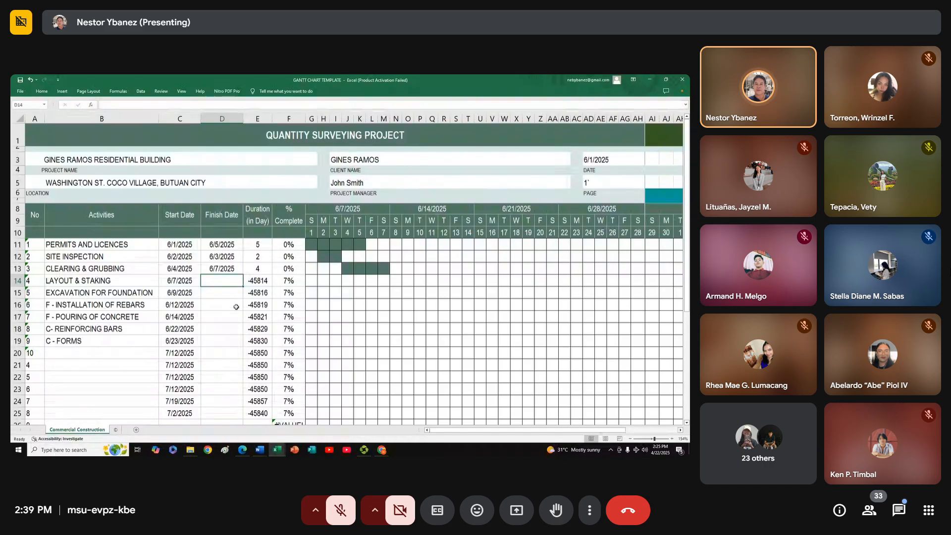
text(6/9/2025)
key(Return)
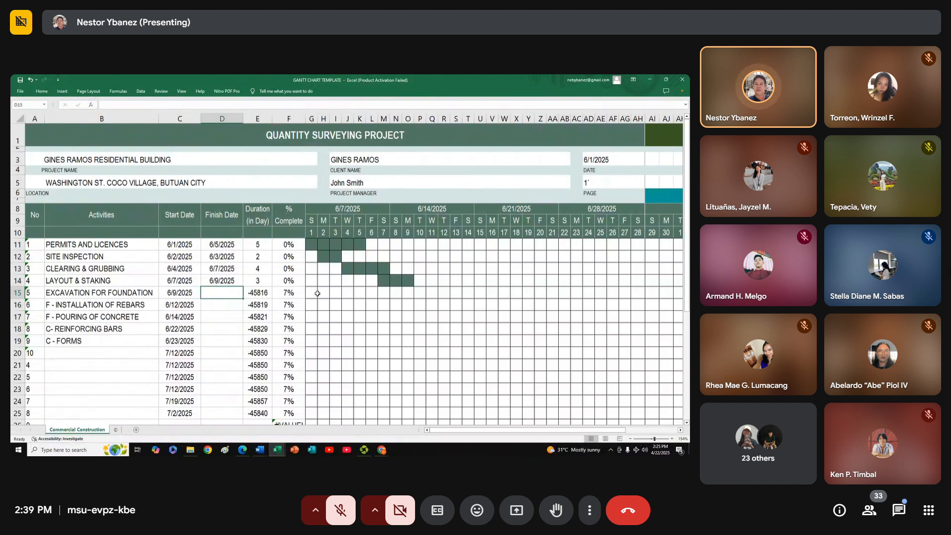
Check the day cells of the EXCAVATION FOR FOUNDATION row on the timeline and set its finish date to 6/14/2025
drag(317, 294, 324, 294)
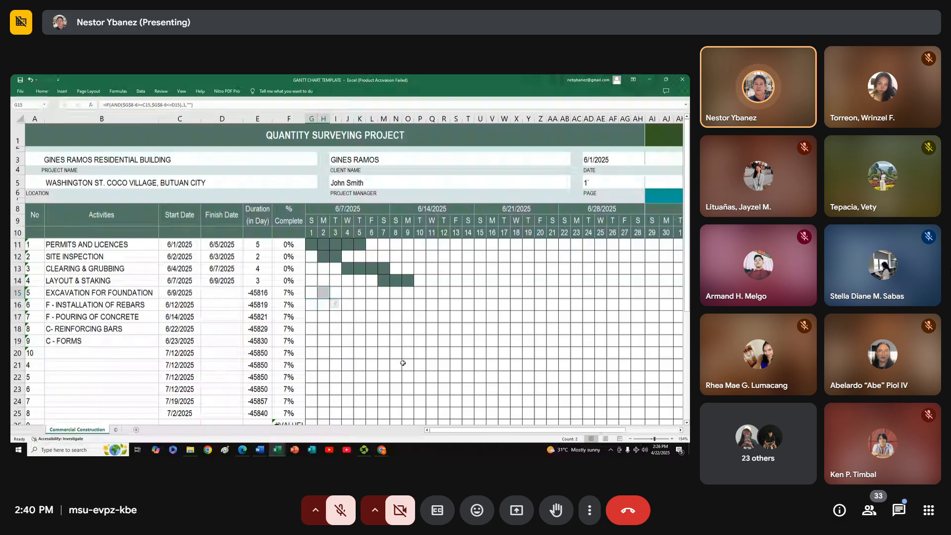
click(360, 320)
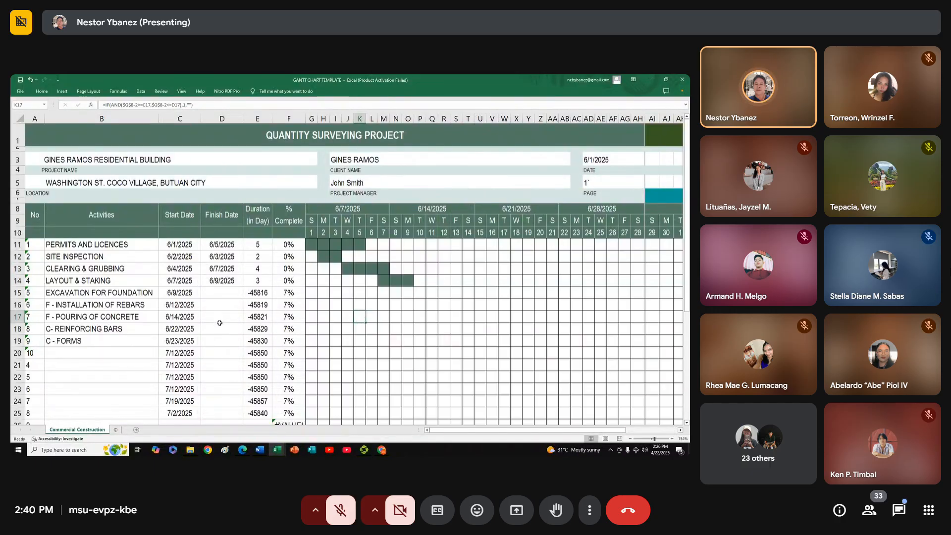
click(228, 295)
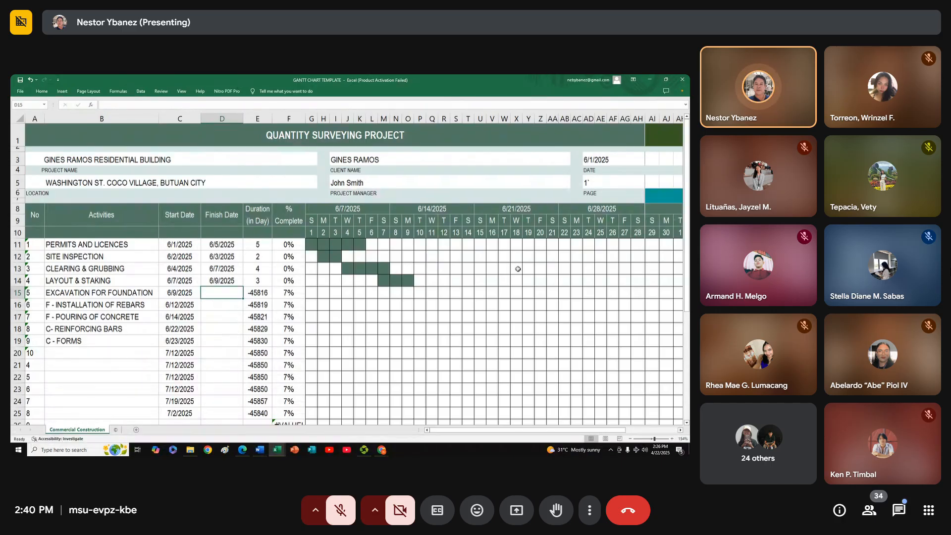
click(385, 294)
click(405, 294)
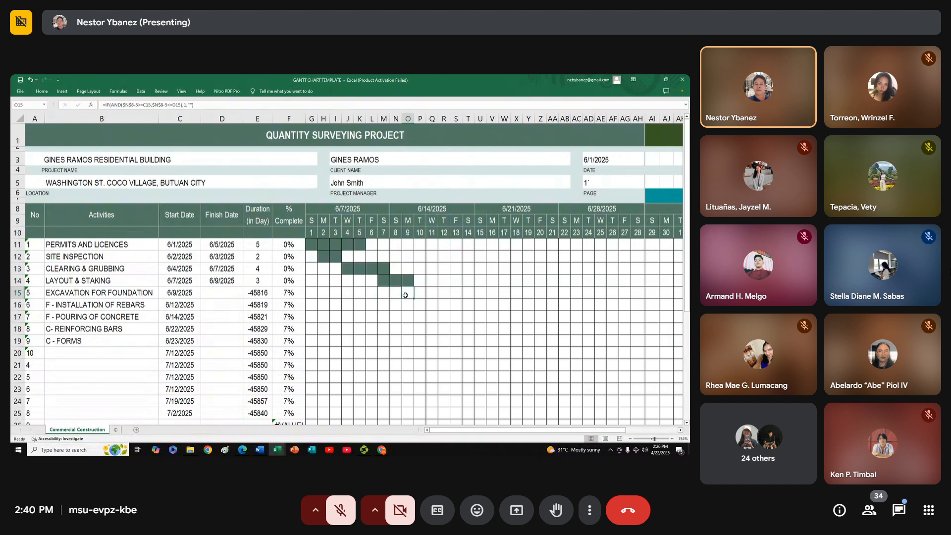
click(177, 293)
click(221, 290)
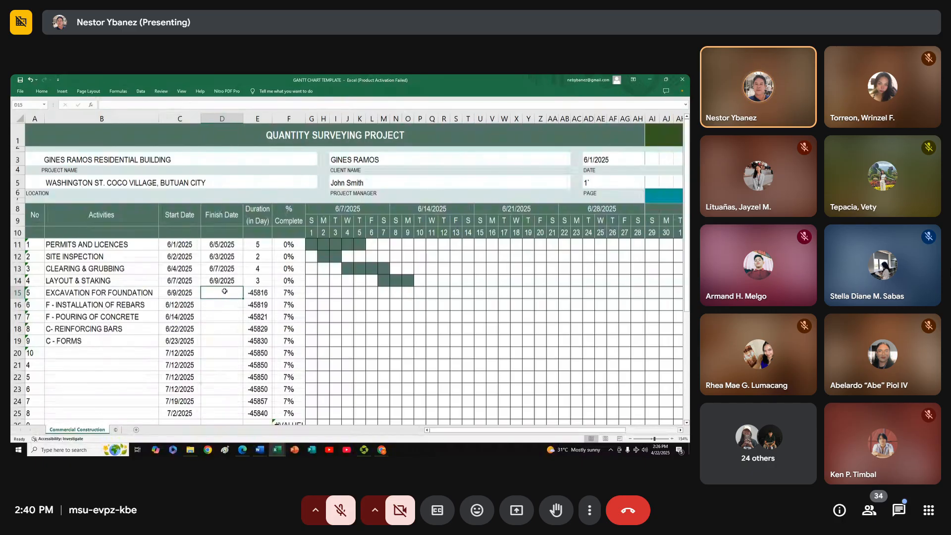
text(6/)
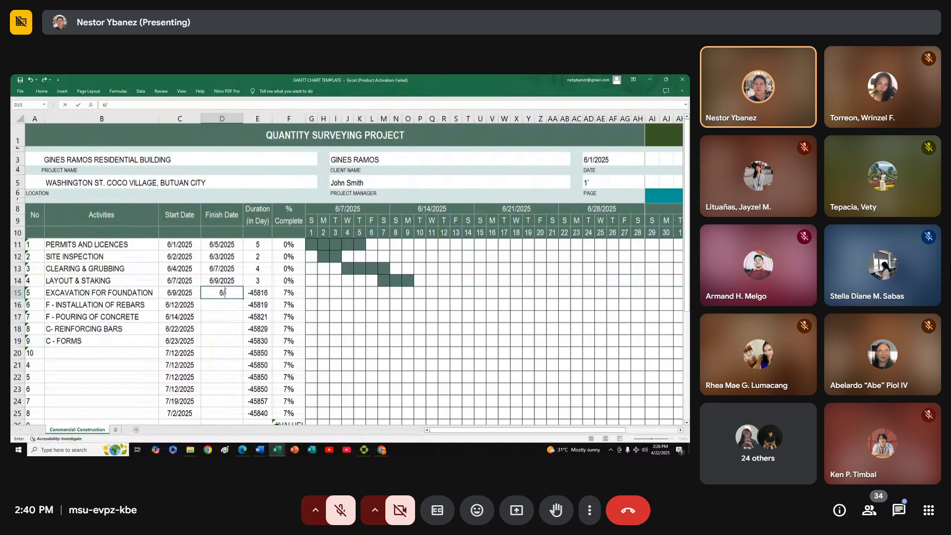
text(14)
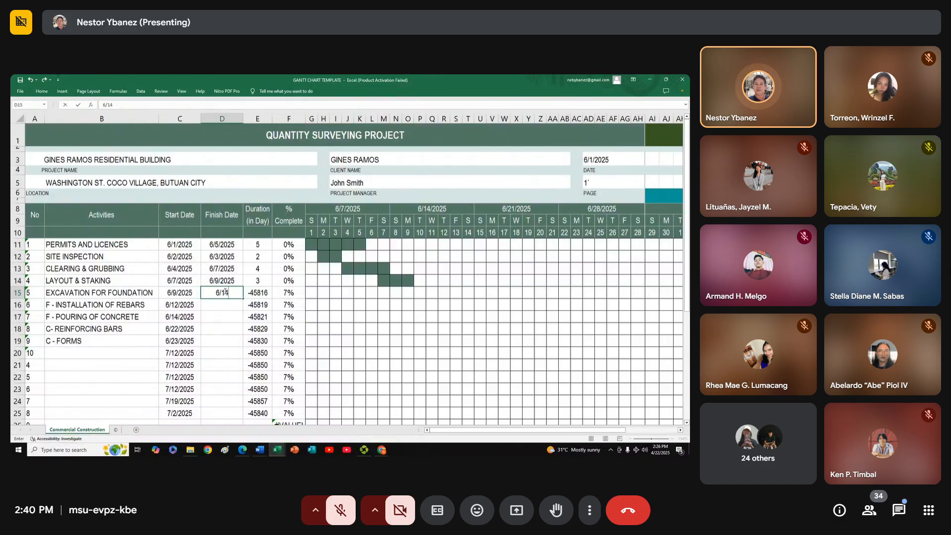
text(/)
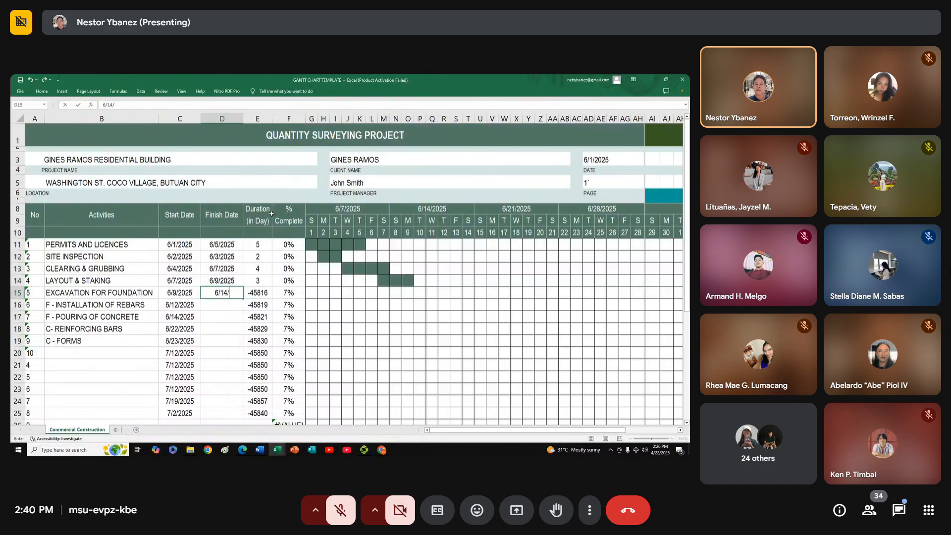
text(2025)
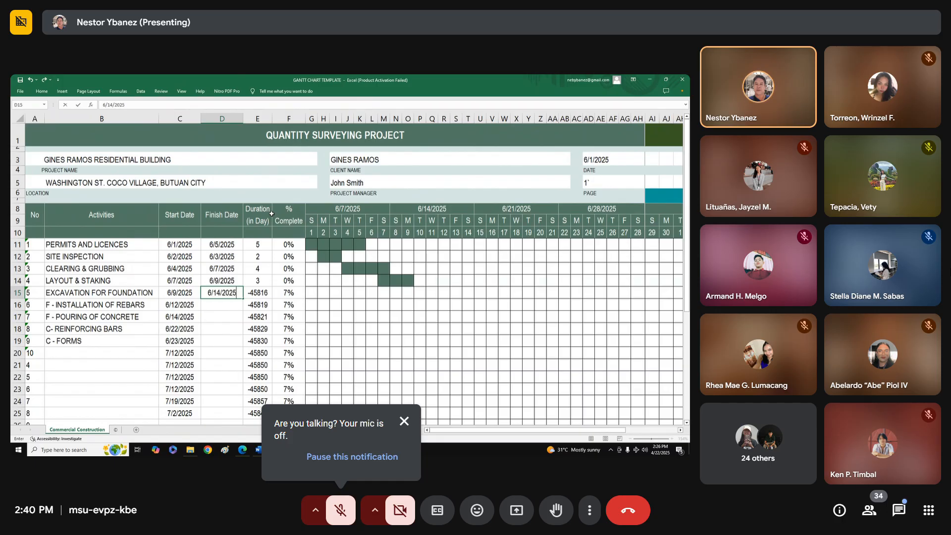
key(Return)
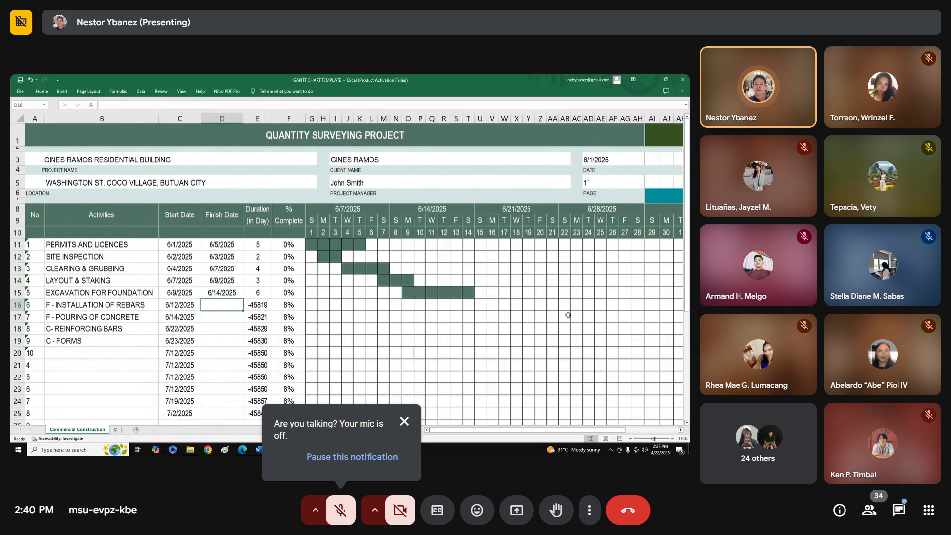
Check the timeline cells of the F - INSTALLATION OF REBARS row and set its finish date to 6/16/2025
drag(510, 432, 518, 432)
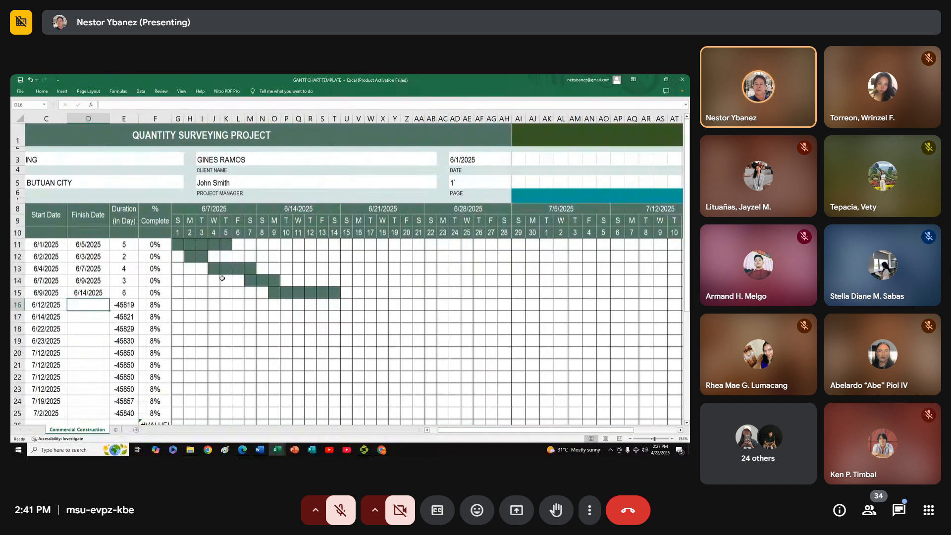
drag(503, 429, 469, 425)
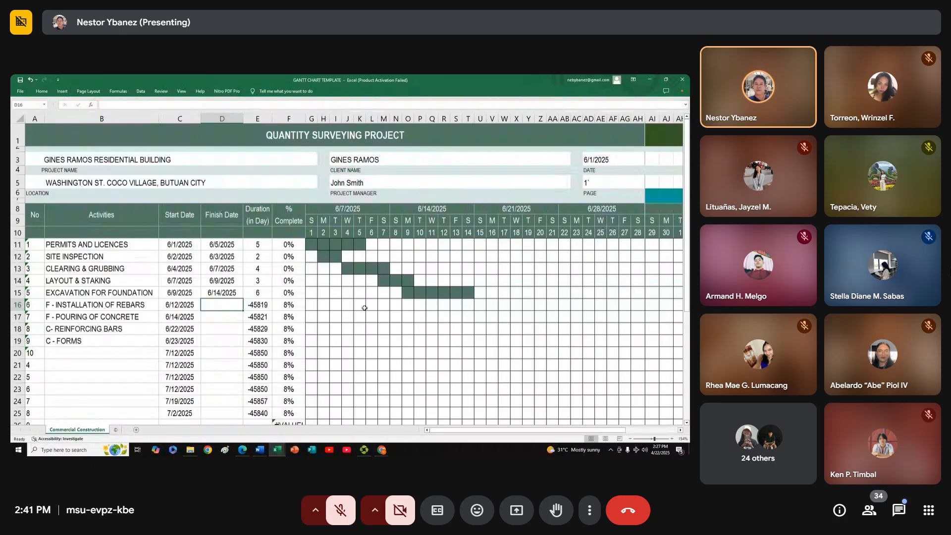
click(431, 305)
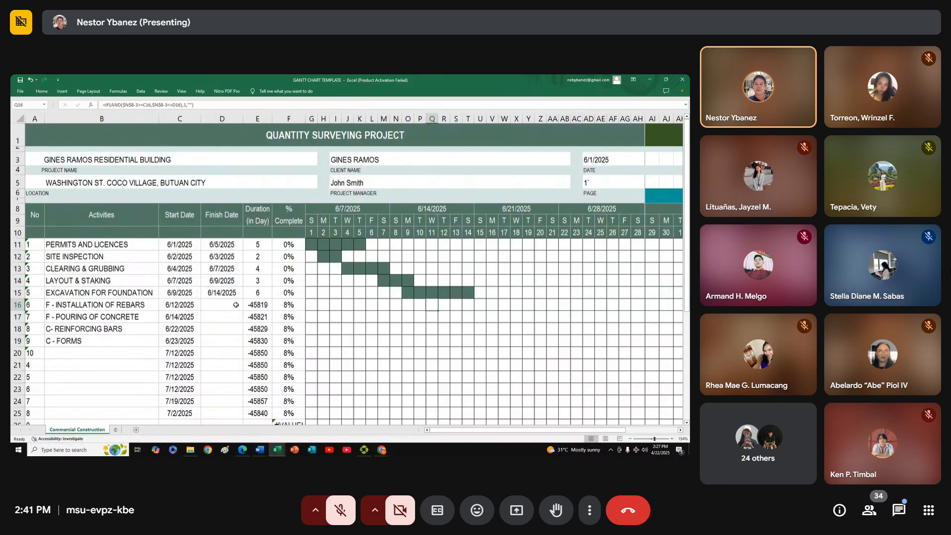
click(445, 305)
click(222, 305)
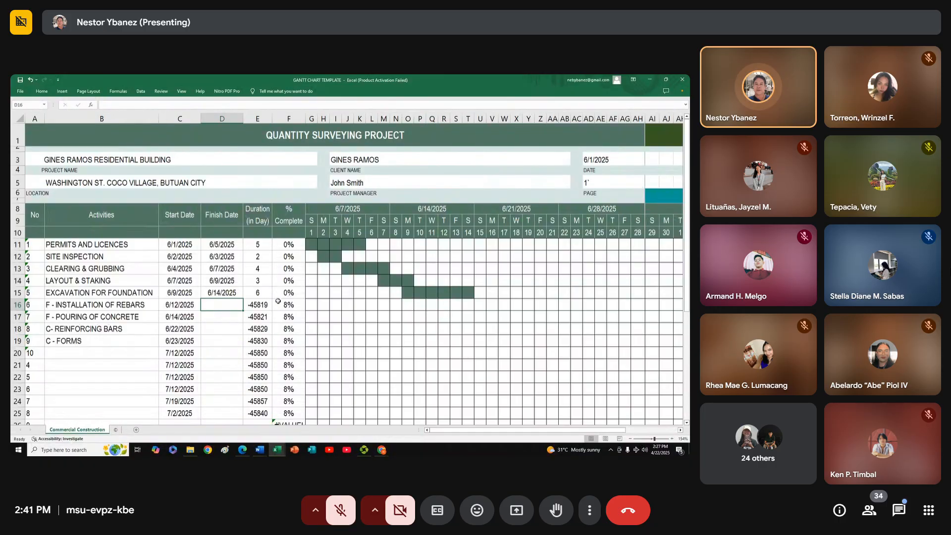
text(6)
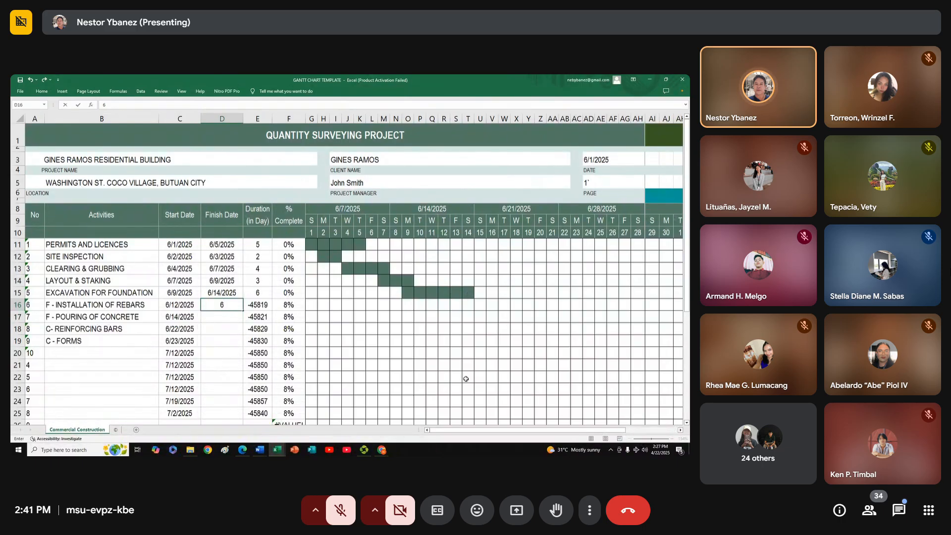
text(/16)
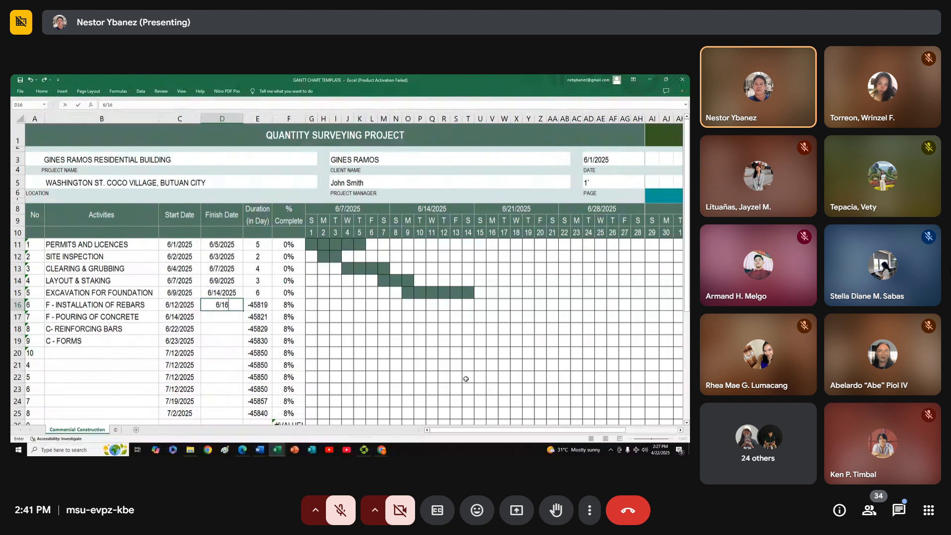
text(/2025)
key(Return)
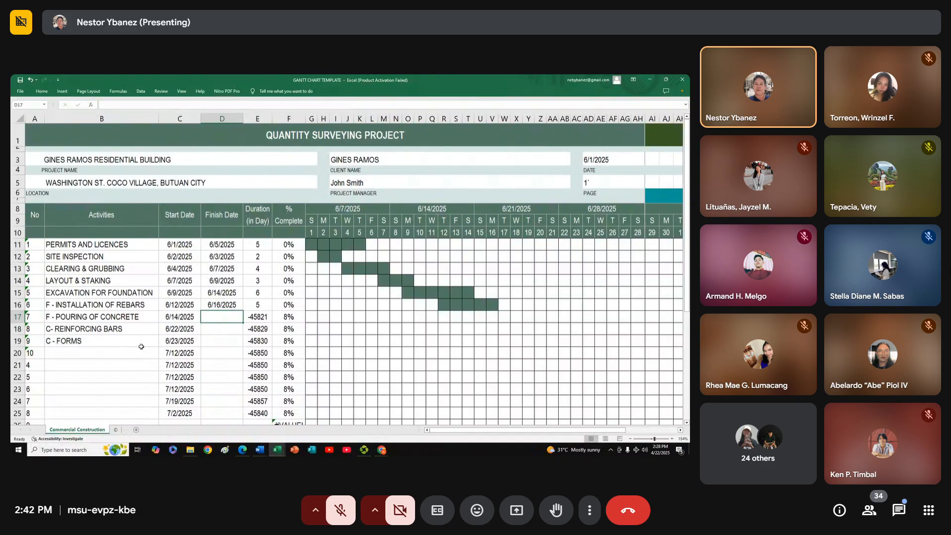
Set the finish date of F - POURING OF CONCRETE to 6/17/2025
click(137, 317)
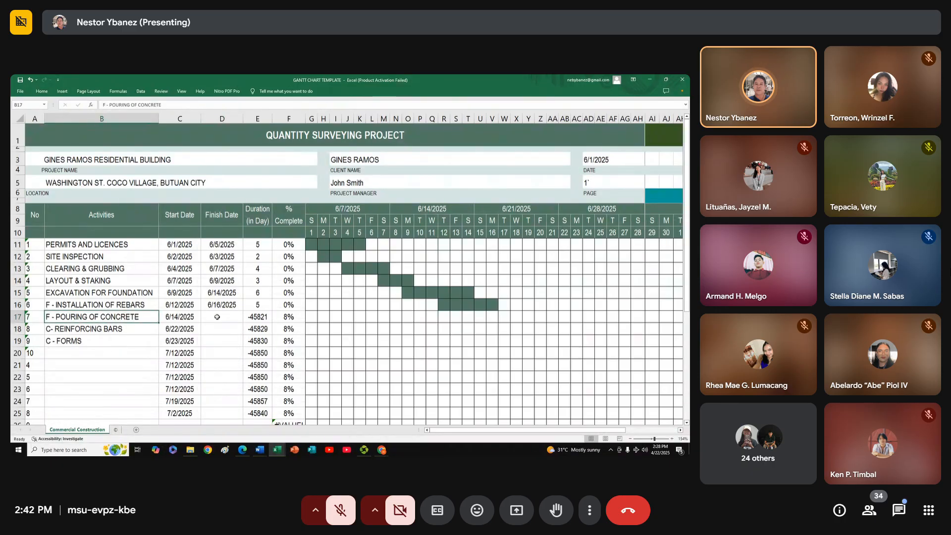
click(217, 317)
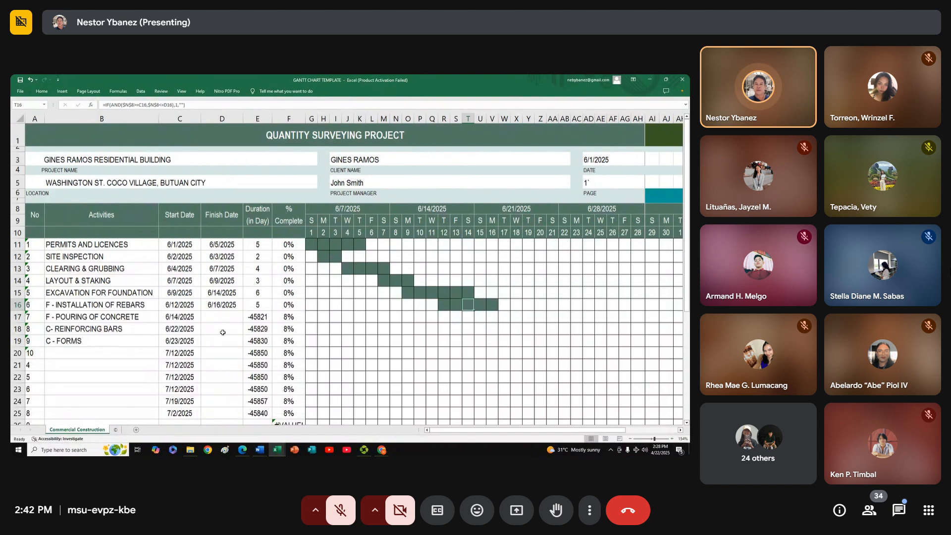
click(193, 314)
click(219, 316)
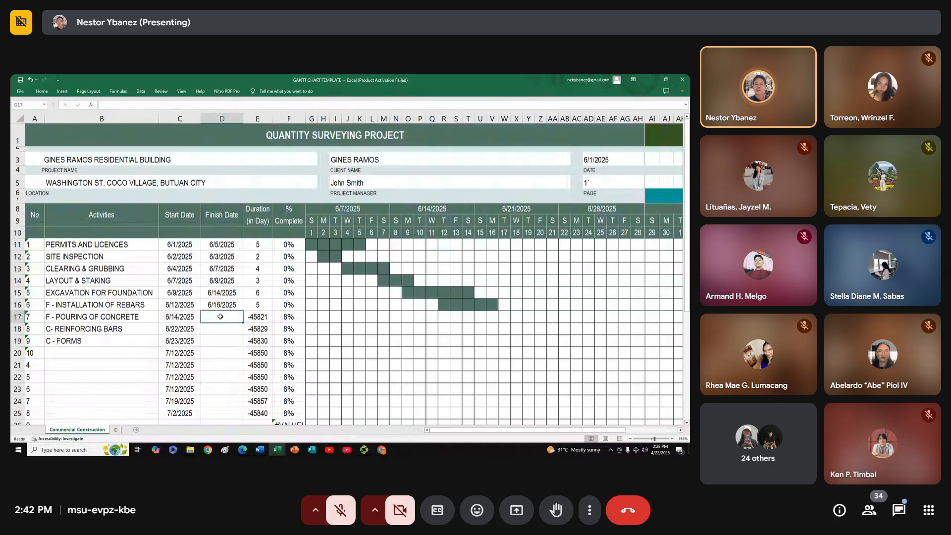
text(6)
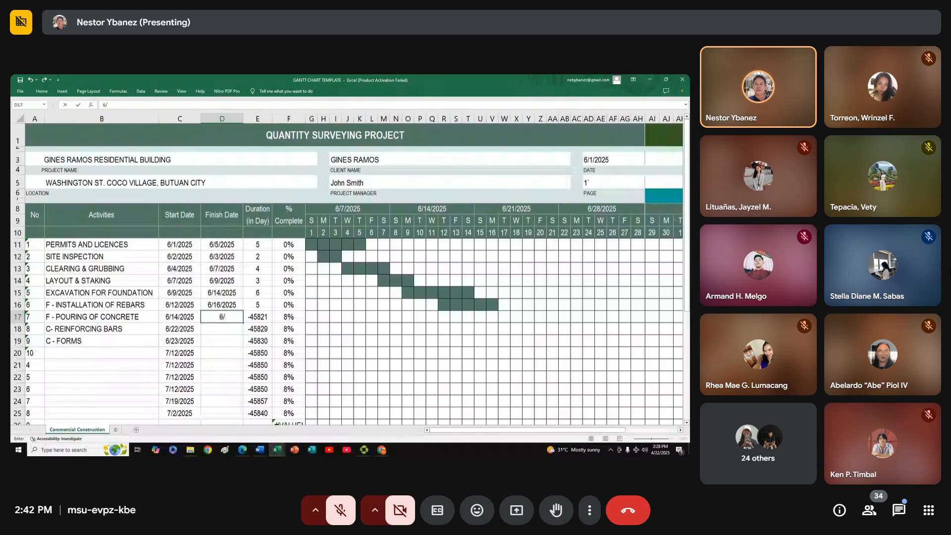
text(/1)
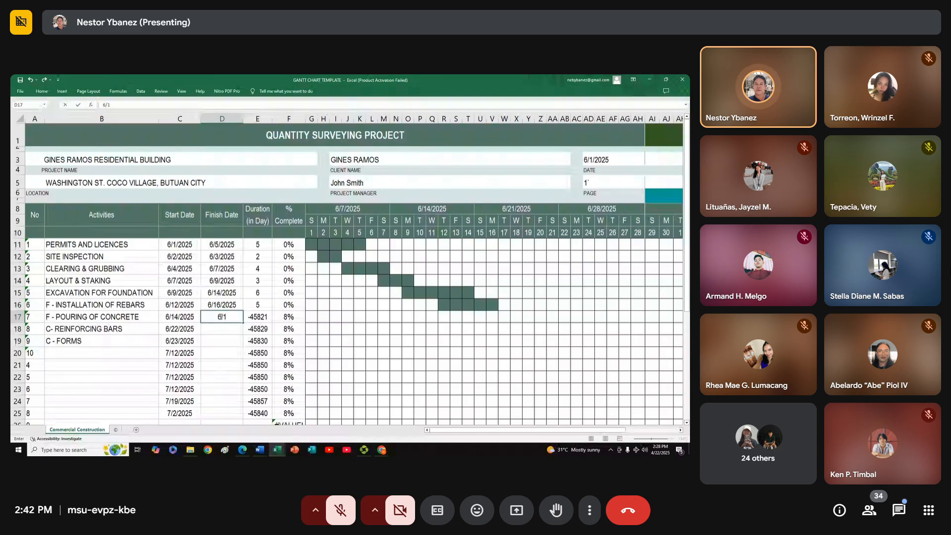
text(7/2025)
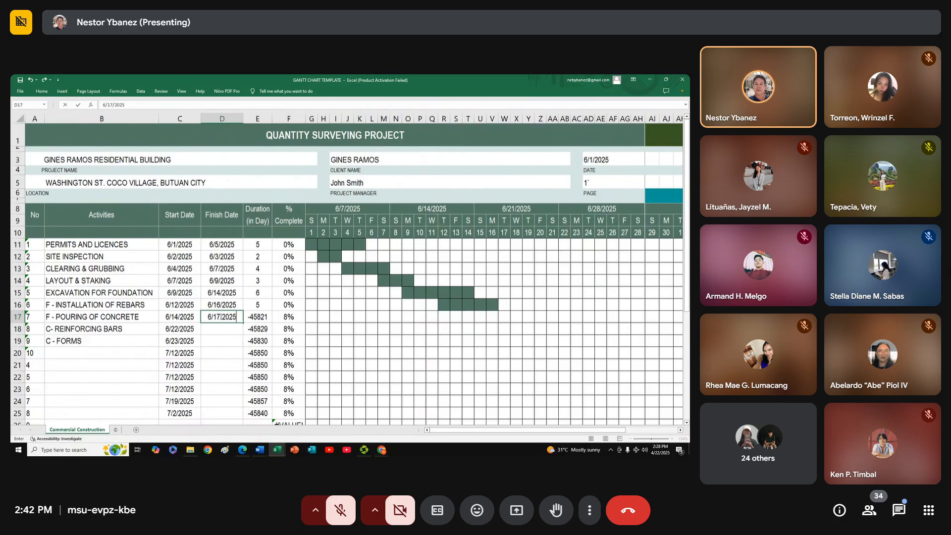
key(Return)
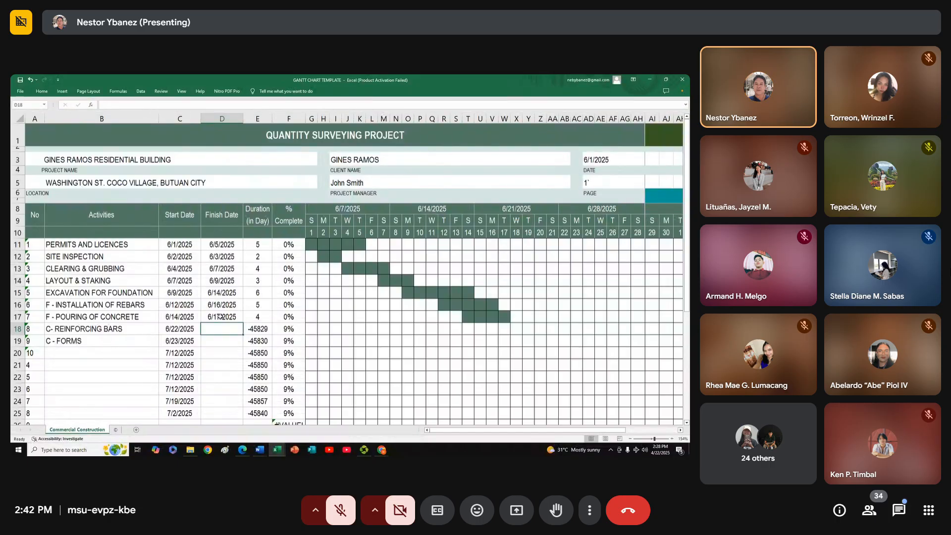
Examine the ends of the LAYOUT & STAKING and F - INSTALLATION OF REBARS bars and the timeline's last day column under 7/26/2025
click(396, 314)
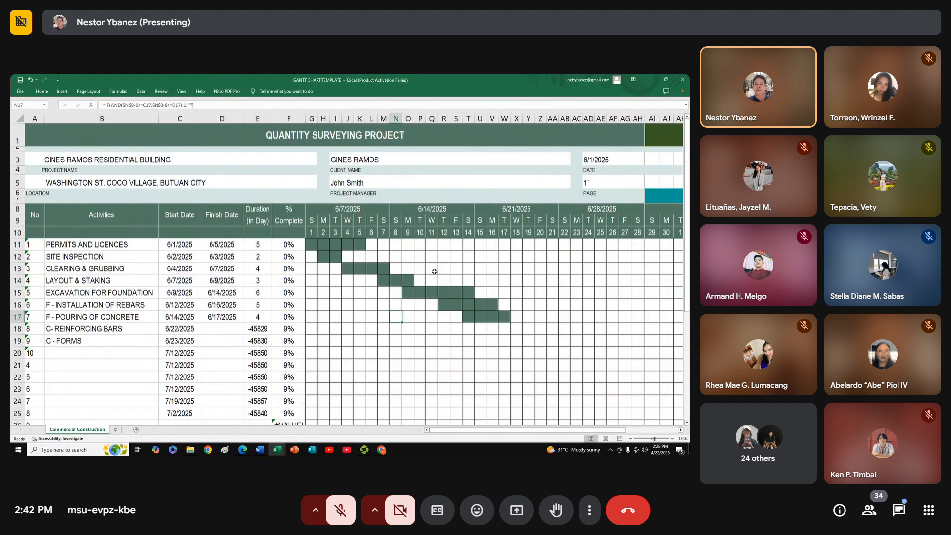
click(433, 325)
click(497, 343)
click(525, 355)
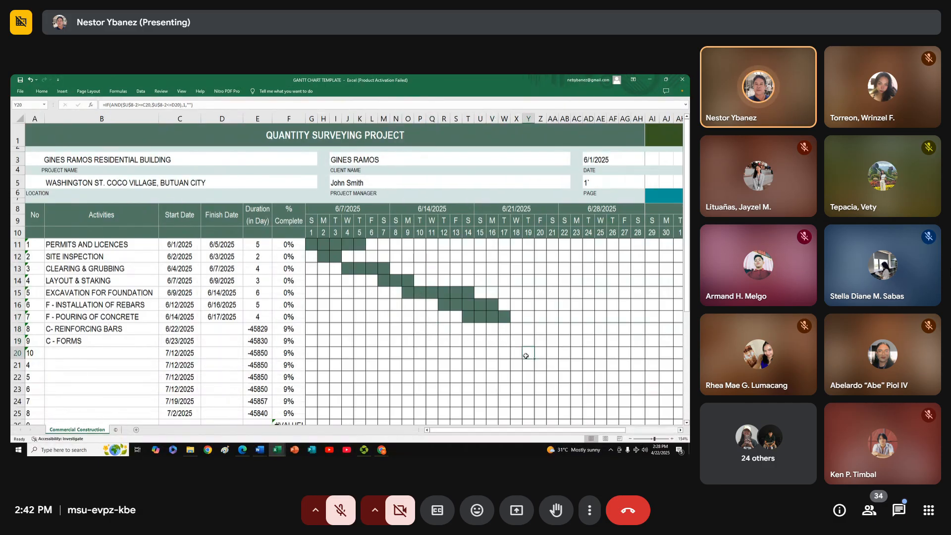
click(485, 372)
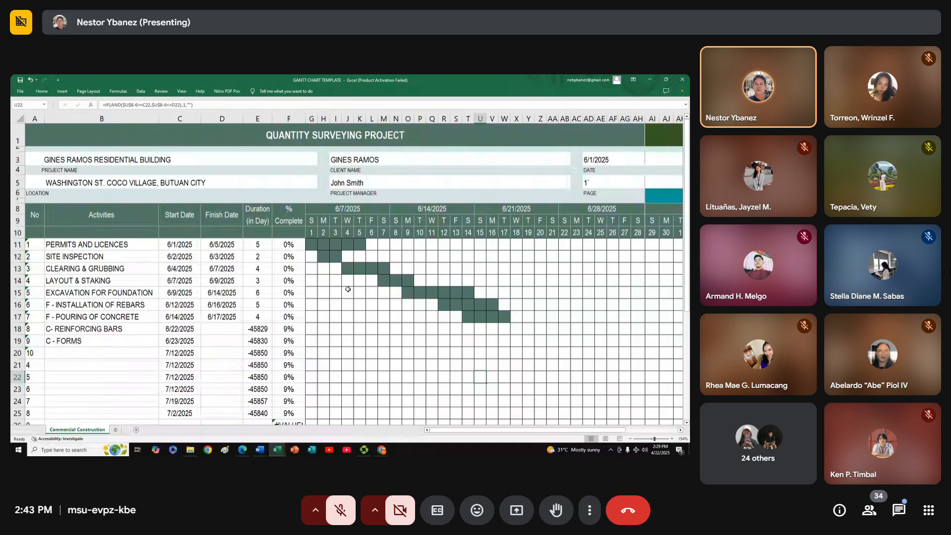
click(407, 282)
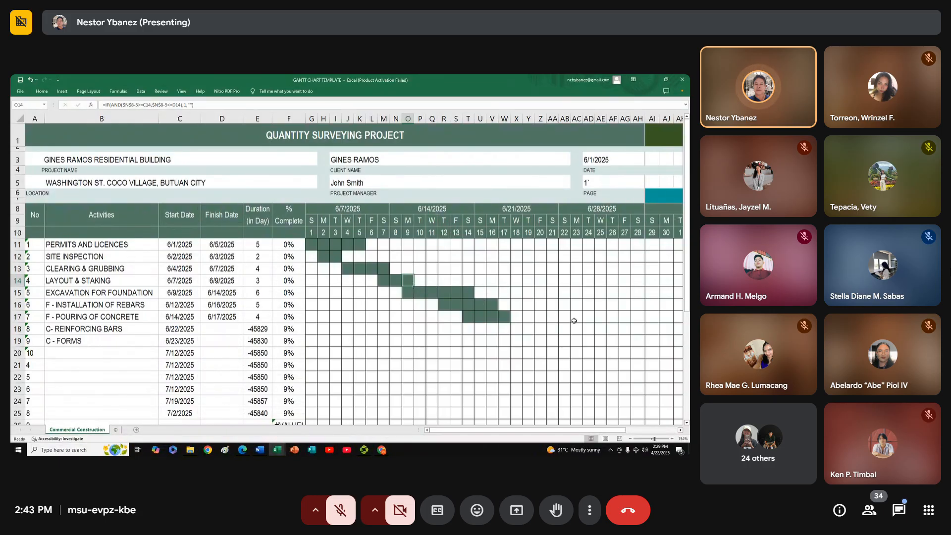
click(493, 306)
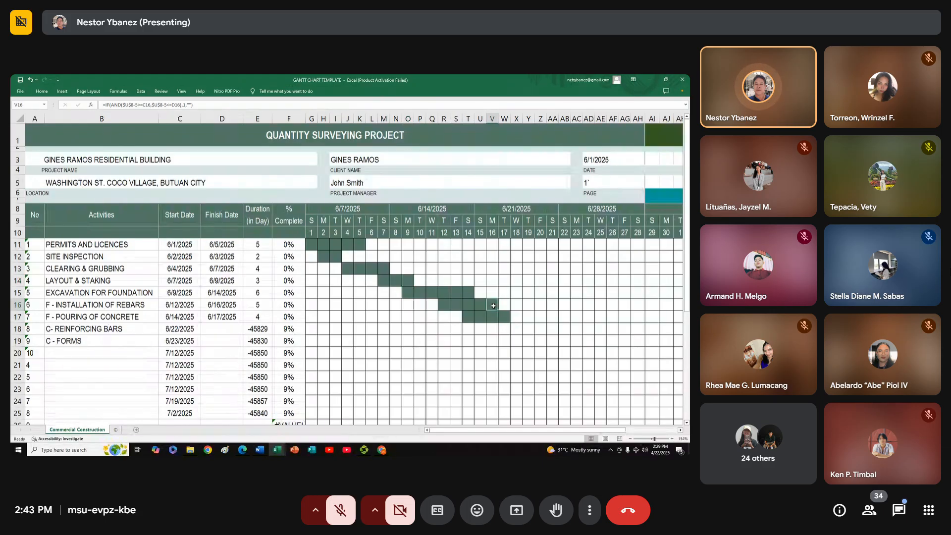
drag(525, 427, 613, 417)
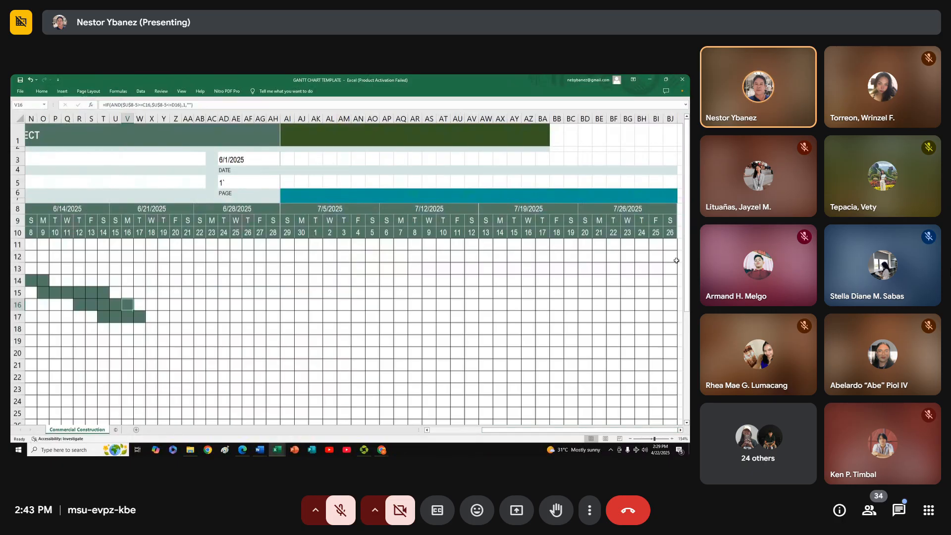
click(672, 244)
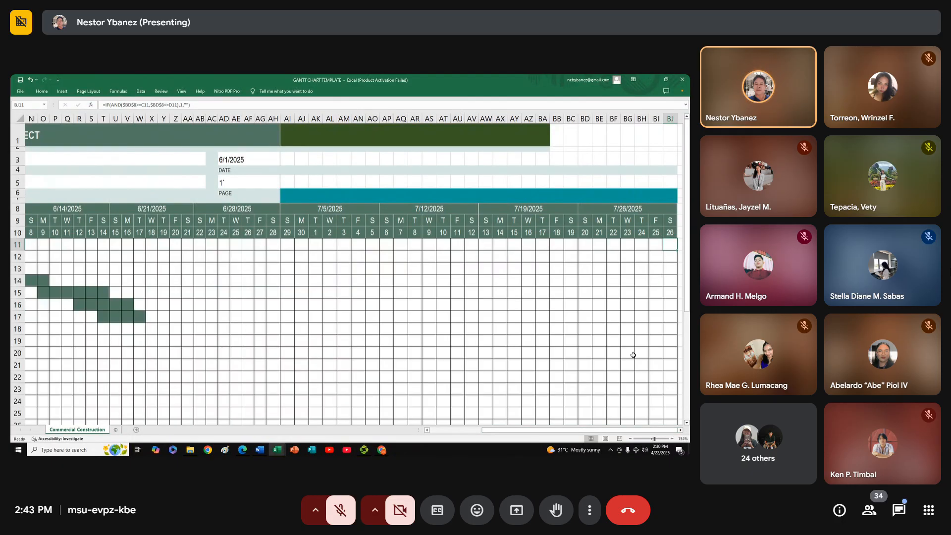
drag(630, 432, 559, 437)
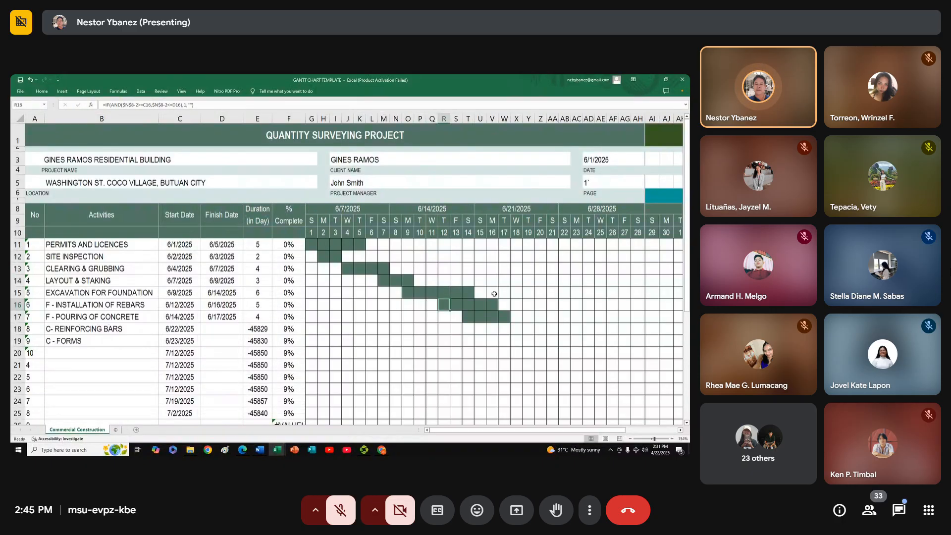
Examine the F - INSTALLATION OF REBARS bar from day 12 to day 16 and the day 17 cell after it
click(458, 304)
drag(458, 304, 492, 304)
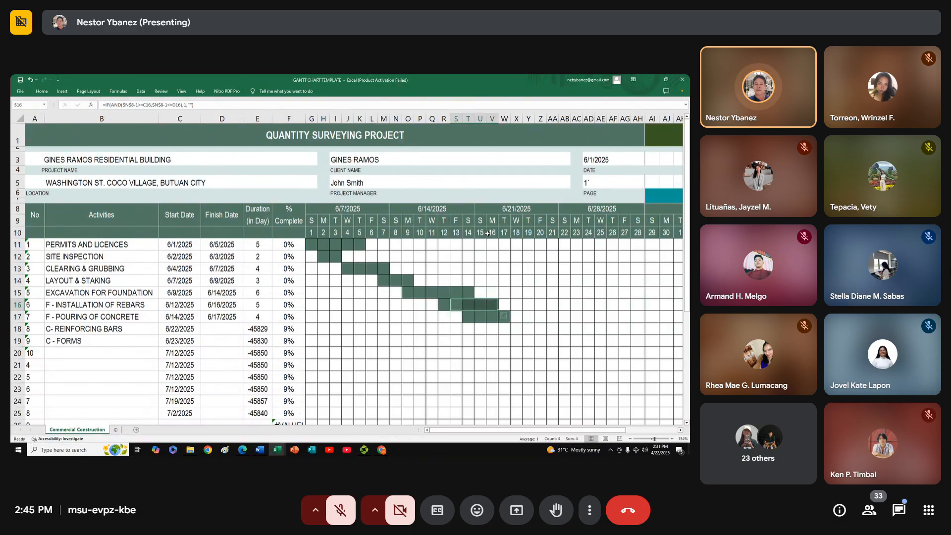
click(444, 305)
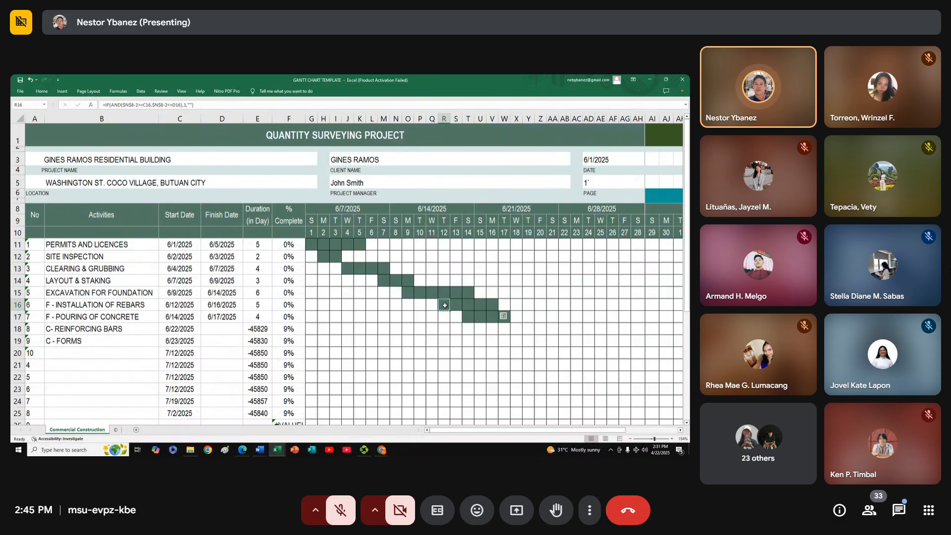
drag(456, 306, 491, 305)
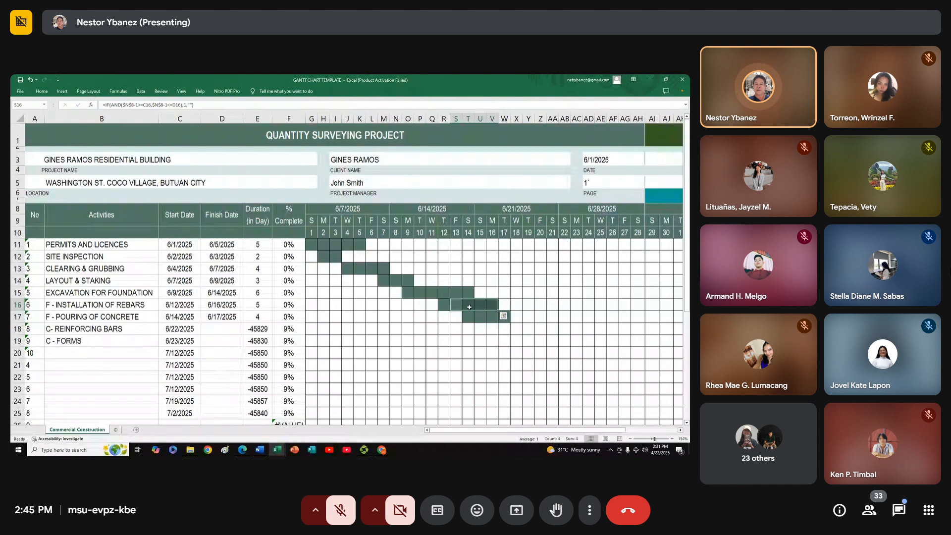
click(494, 306)
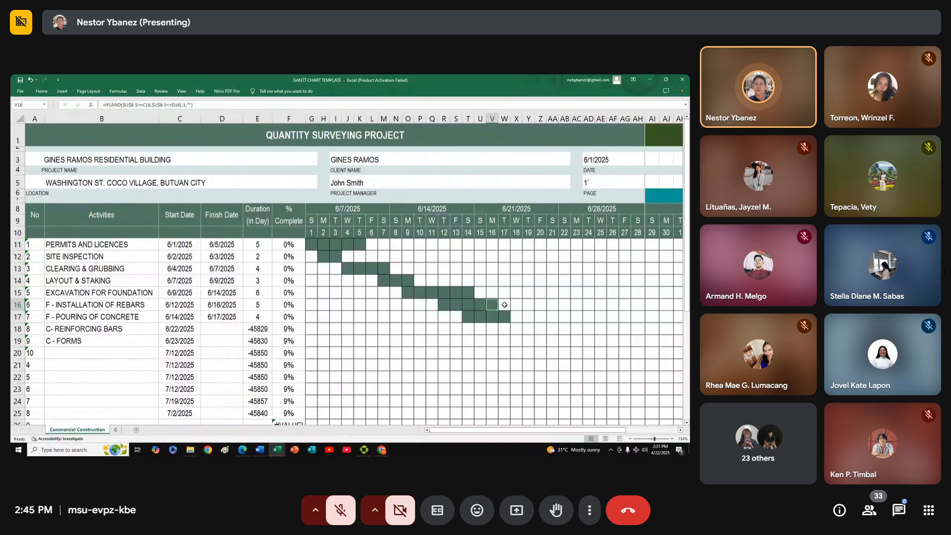
click(506, 304)
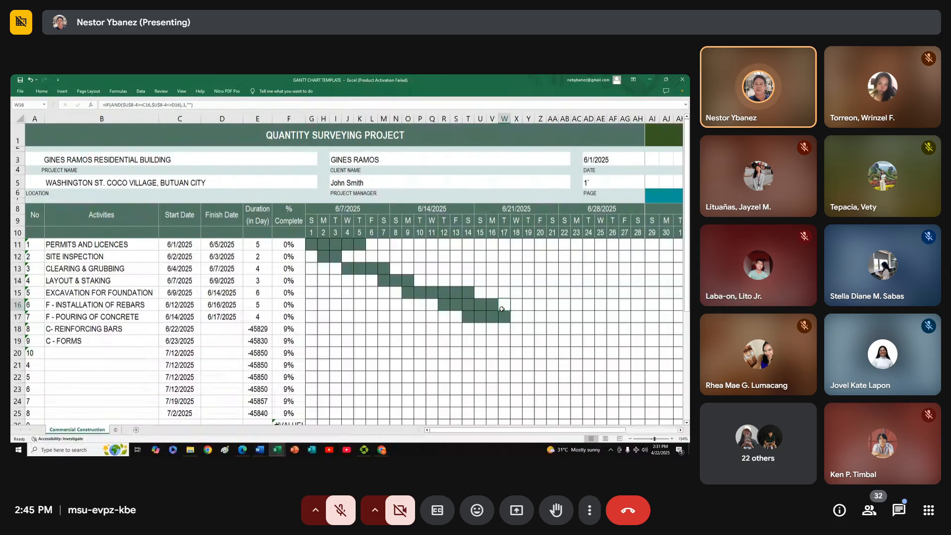
click(544, 319)
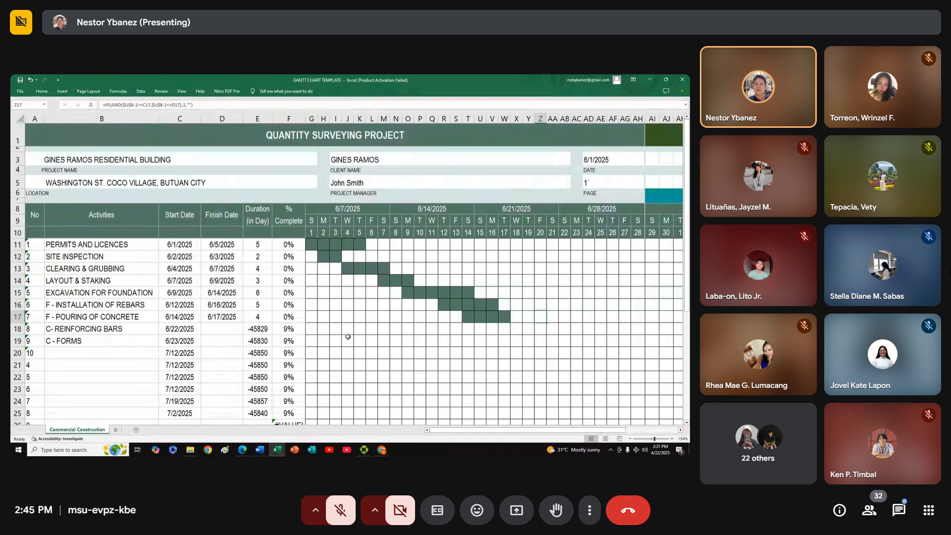
Compare where the LAYOUT & STAKING, rebar installation and concrete pouring bars fall on the timeline, and check the pouring row's dates and percent complete
click(421, 342)
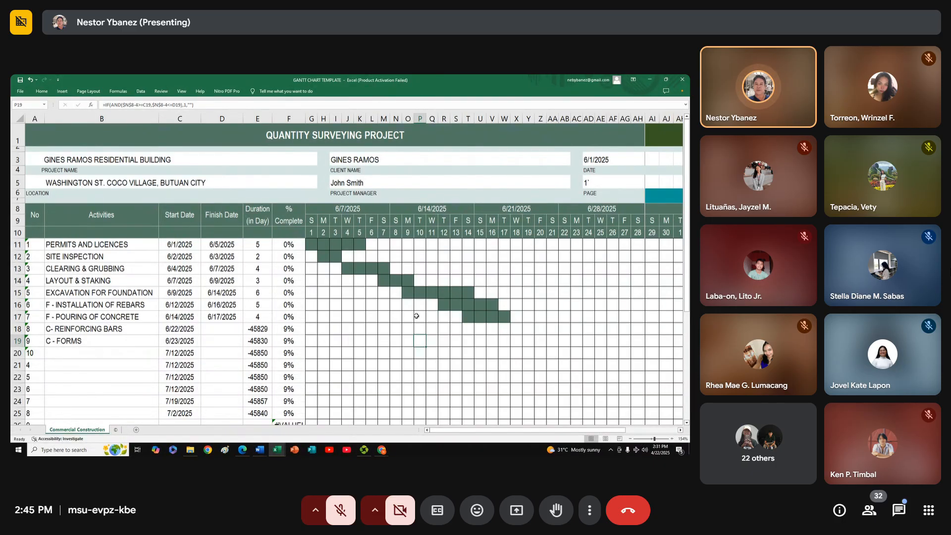
click(407, 279)
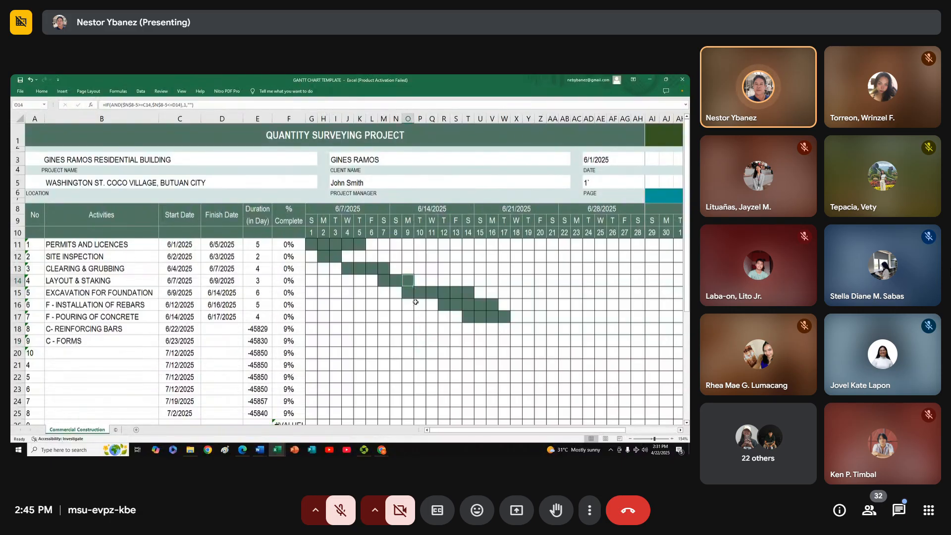
click(446, 306)
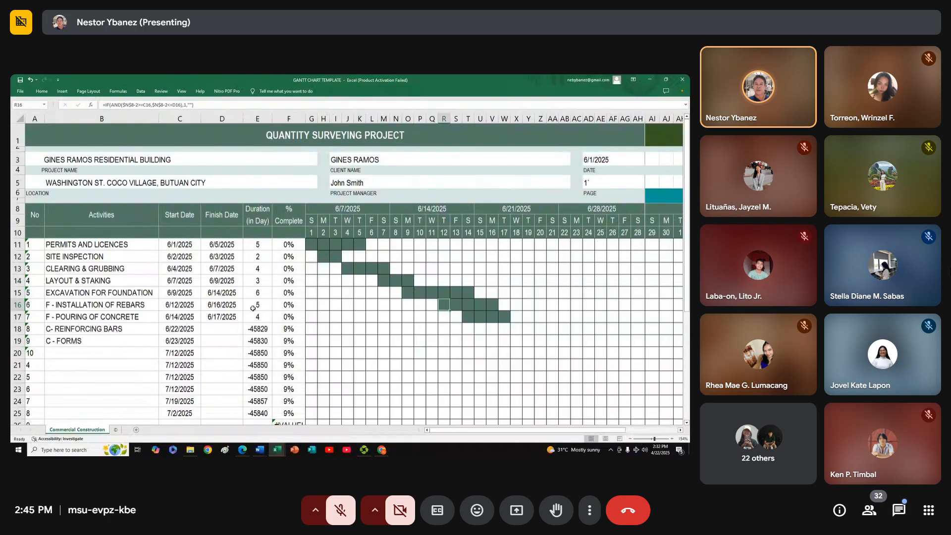
click(467, 319)
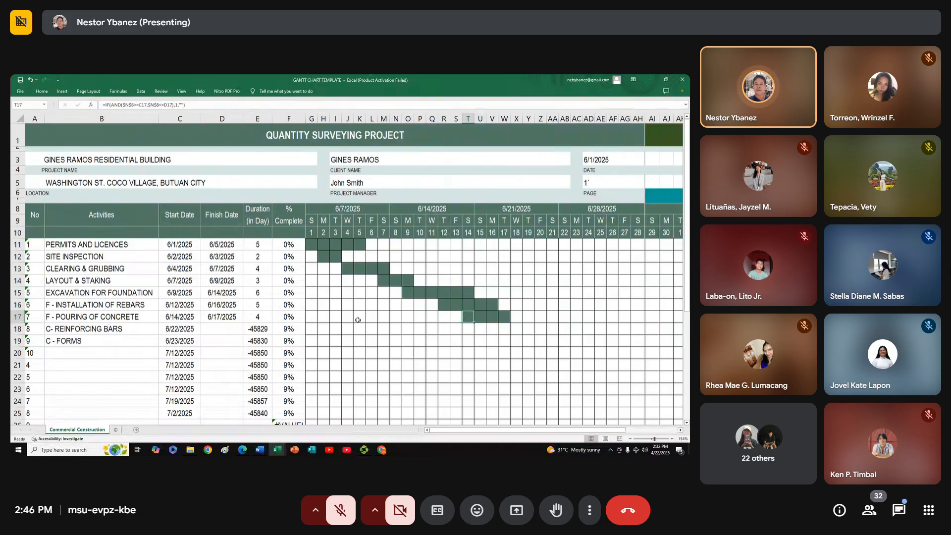
click(197, 316)
click(214, 317)
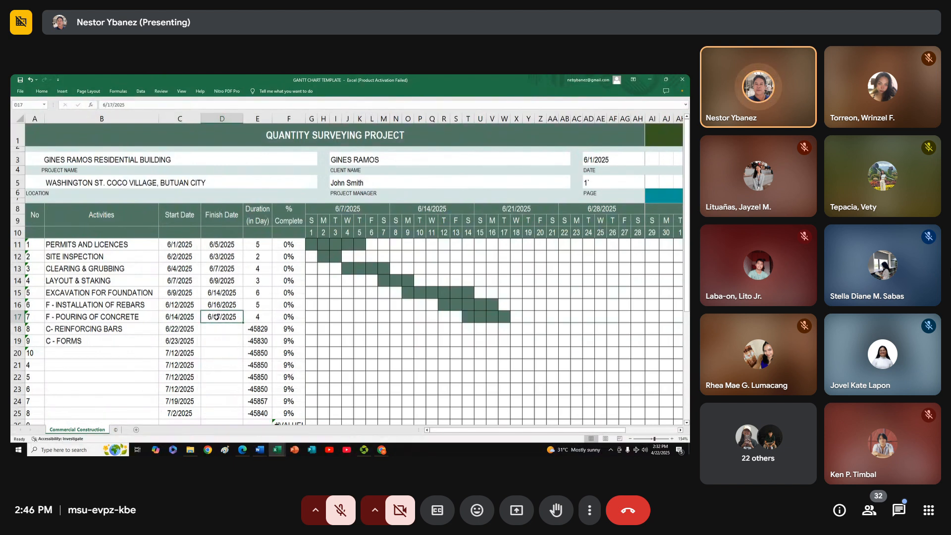
click(289, 317)
click(465, 317)
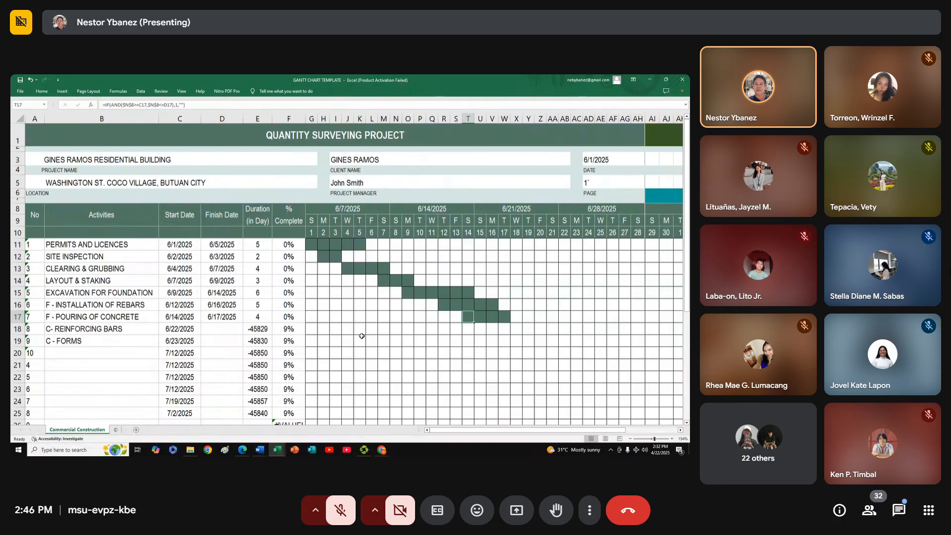
scroll(359, 320, down, 2)
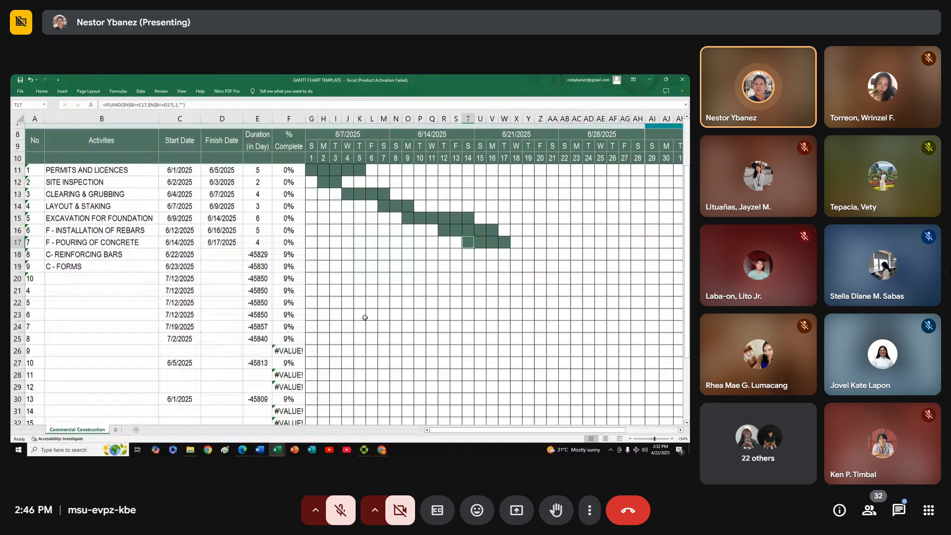
Examine the empty activity name cells in rows 20 to 26, below C - FORMS, where further activities can be listed
click(70, 275)
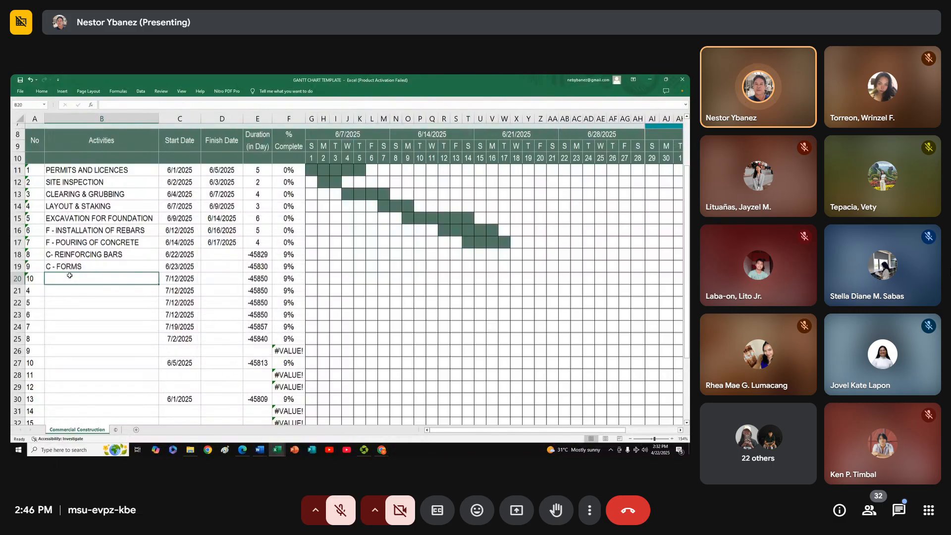
click(76, 288)
click(82, 304)
click(83, 314)
click(86, 326)
click(89, 338)
click(91, 350)
click(75, 279)
click(73, 289)
click(74, 305)
click(73, 315)
click(75, 329)
click(88, 349)
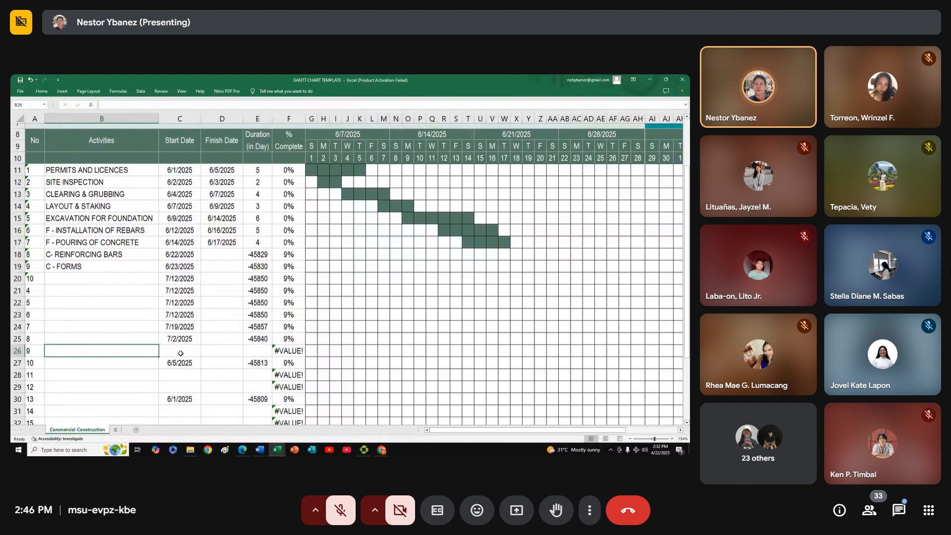
scroll(72, 309, down, 2)
scroll(72, 309, up, 2)
scroll(74, 308, down, 2)
scroll(83, 306, up, 2)
scroll(83, 305, up, 3)
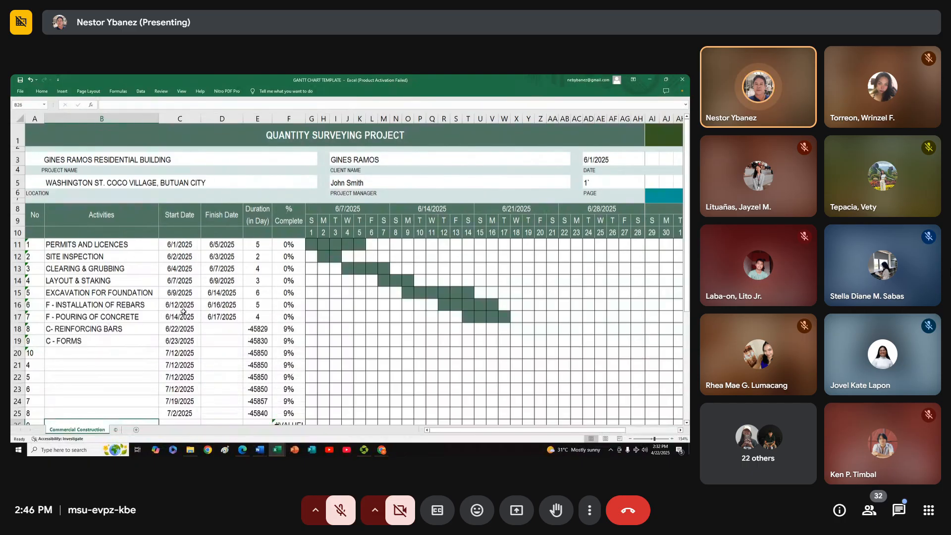
scroll(183, 311, down, 1)
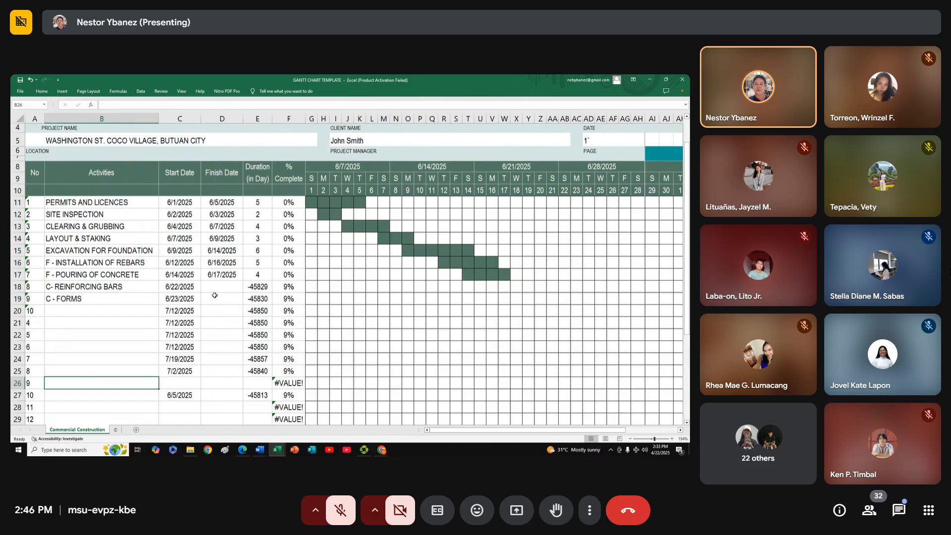
mouse_move(383, 449)
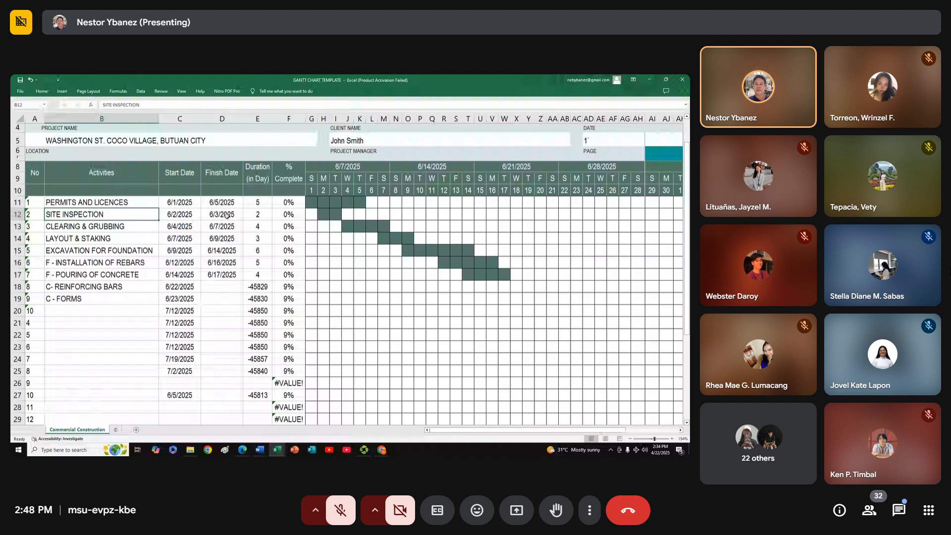
Check SITE INSPECTION's start date, finish date and duration formula, the durations in rows 11 to 17, and the C- REINFORCING BARS duration and finish date cells
click(228, 214)
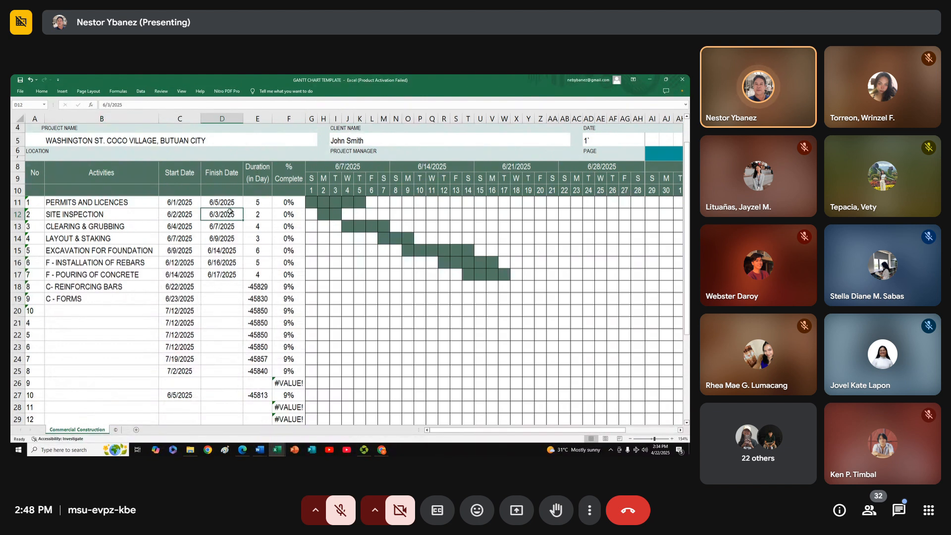
click(258, 215)
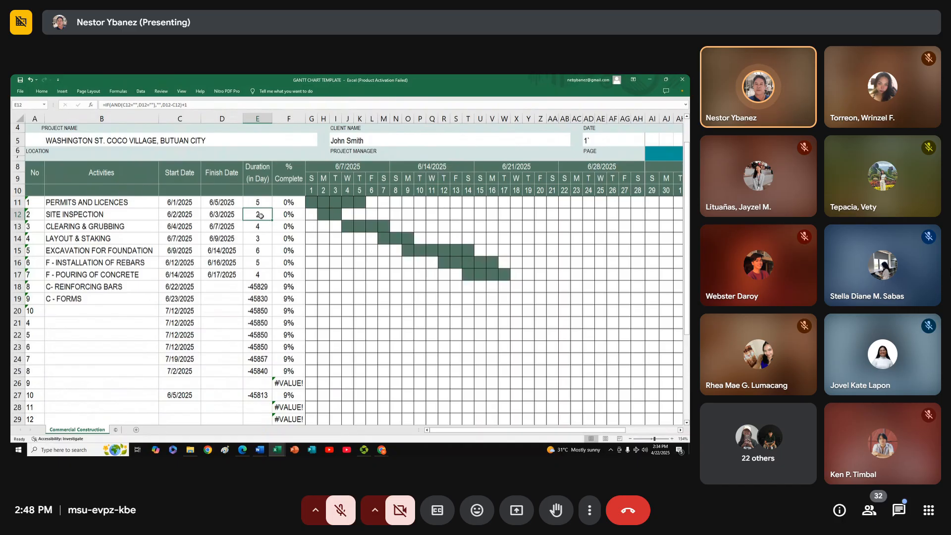
click(181, 215)
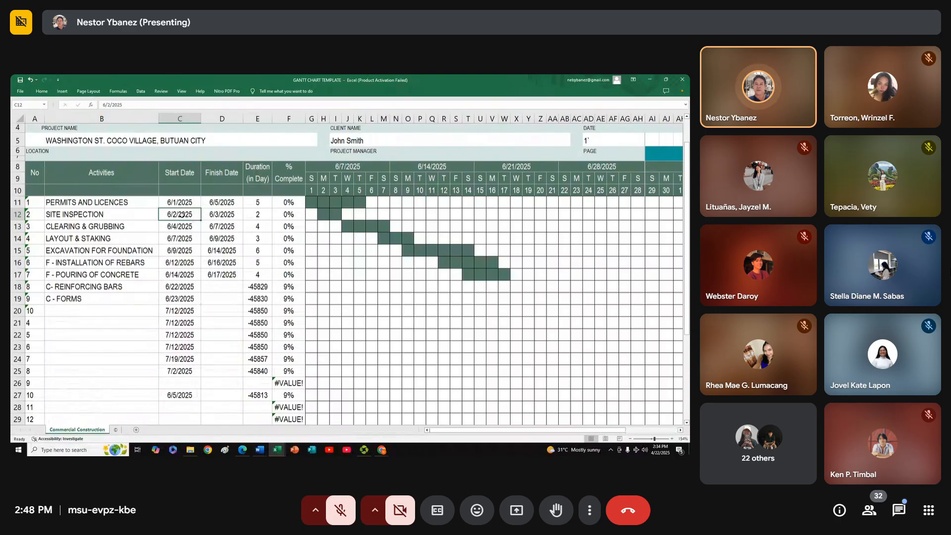
click(230, 215)
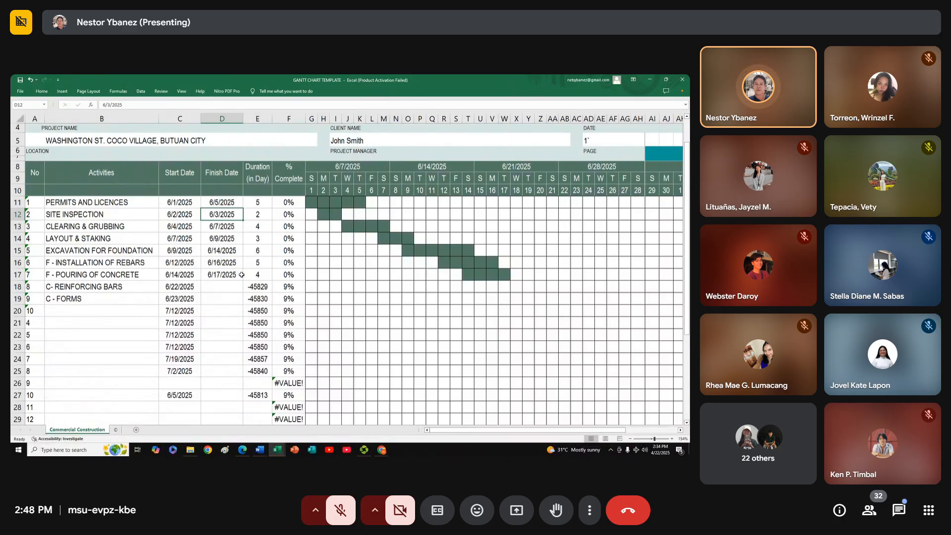
drag(252, 204, 255, 280)
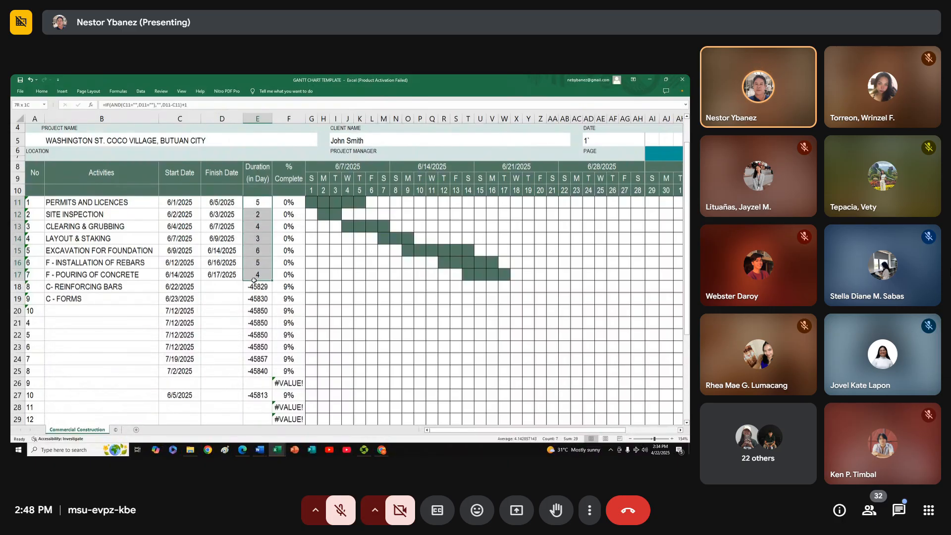
click(258, 288)
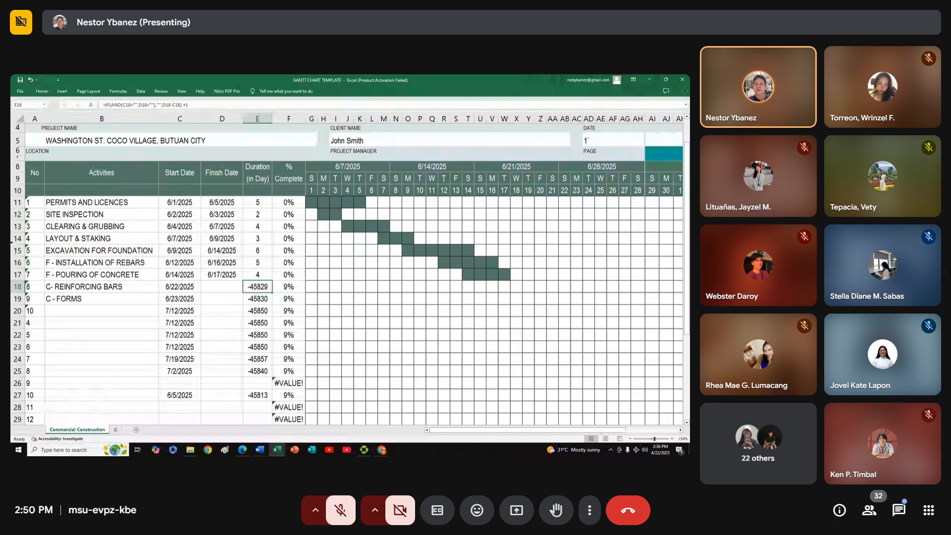
click(211, 286)
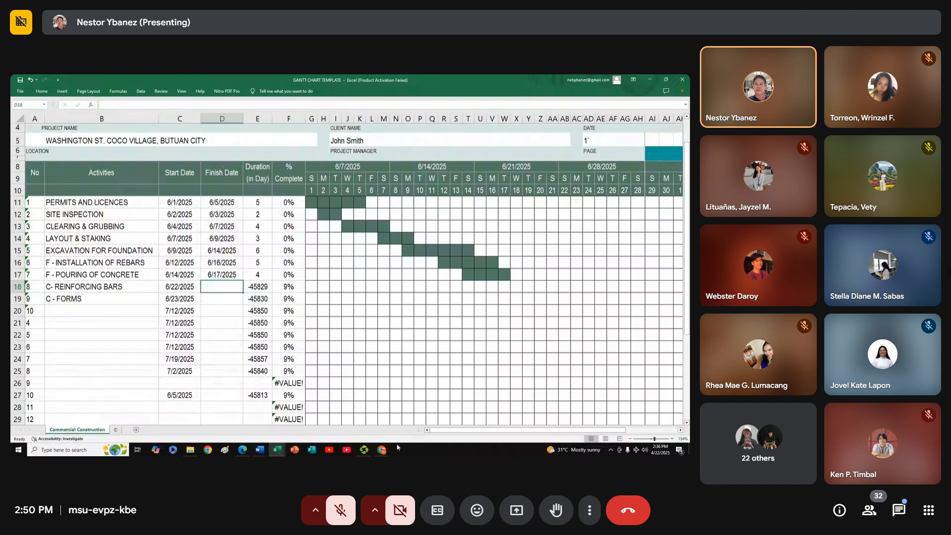
Switch to the Google Meet call window in the browser
mouse_move(382, 452)
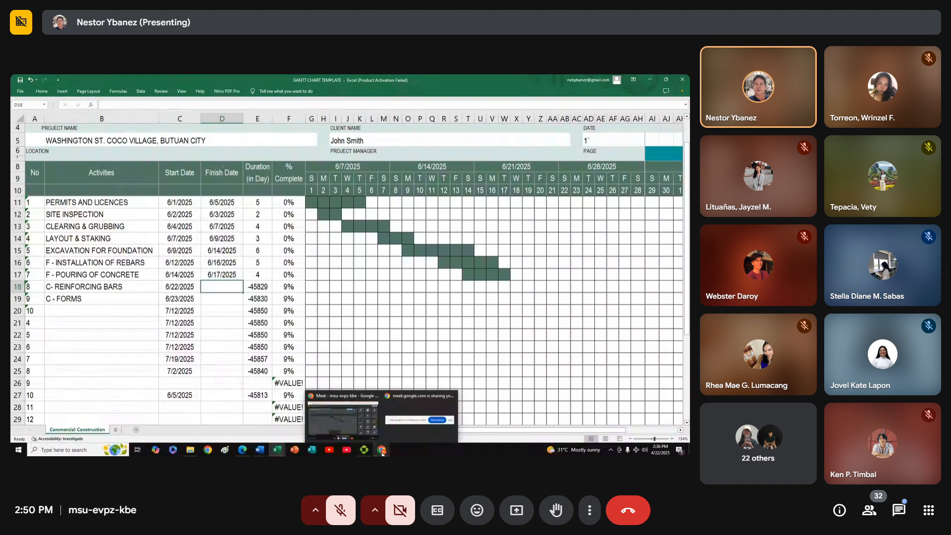
click(355, 432)
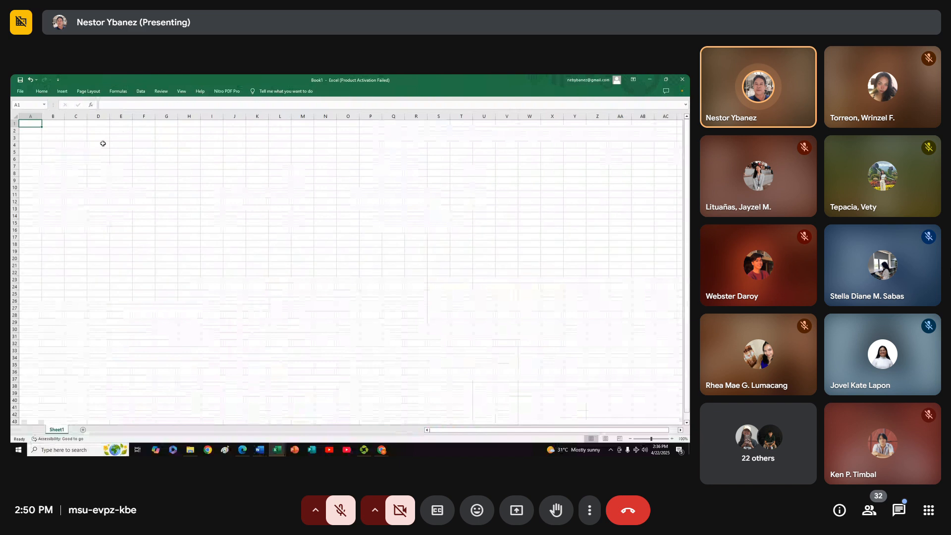
Narrow columns D through R in the blank workbook by giving them a smaller uniform column width
drag(94, 174, 423, 277)
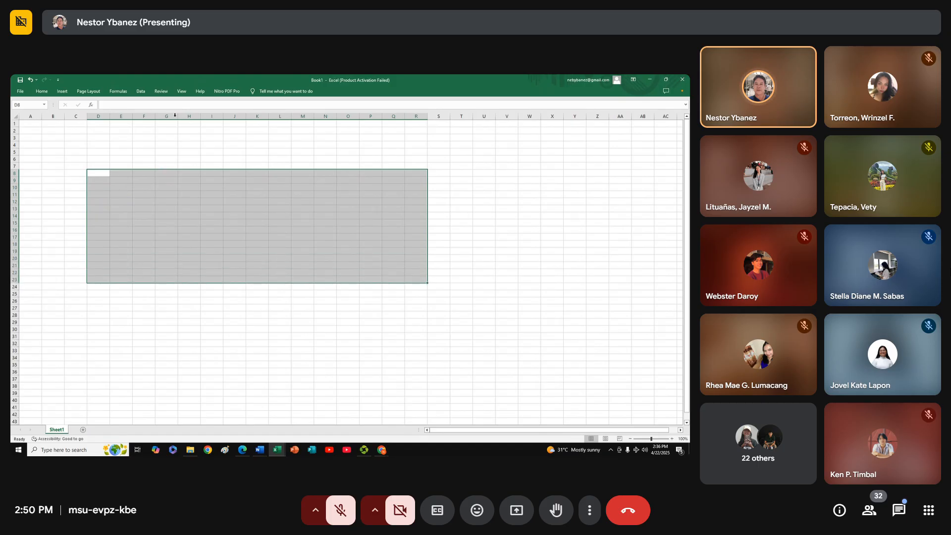
click(45, 92)
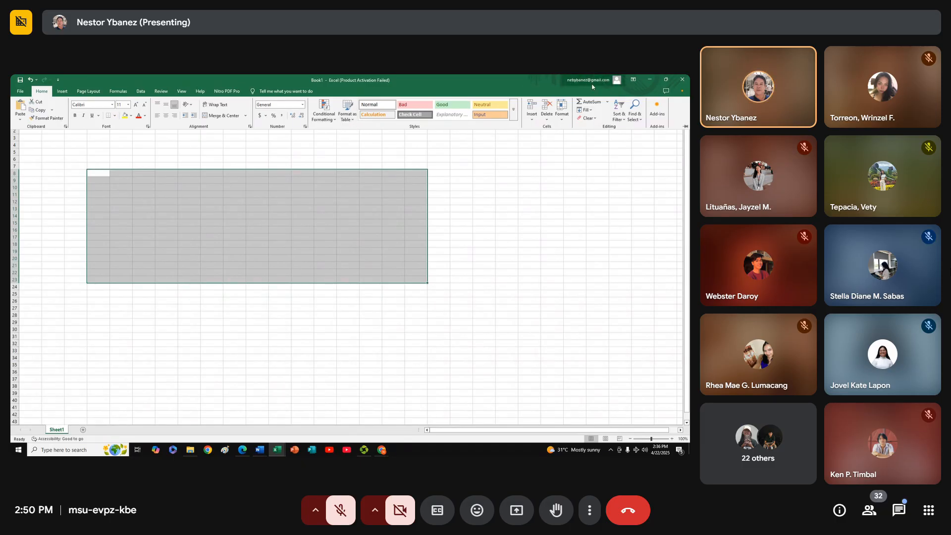
click(560, 119)
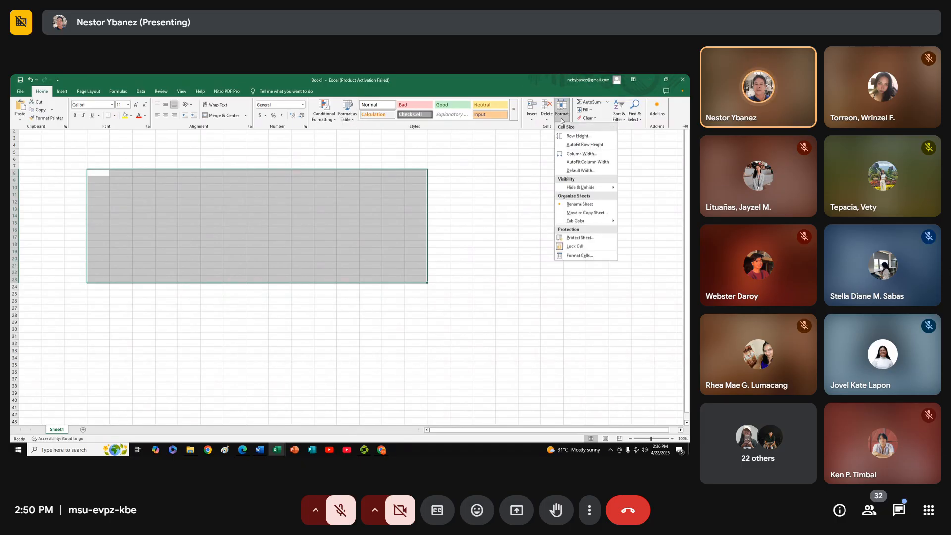
click(560, 154)
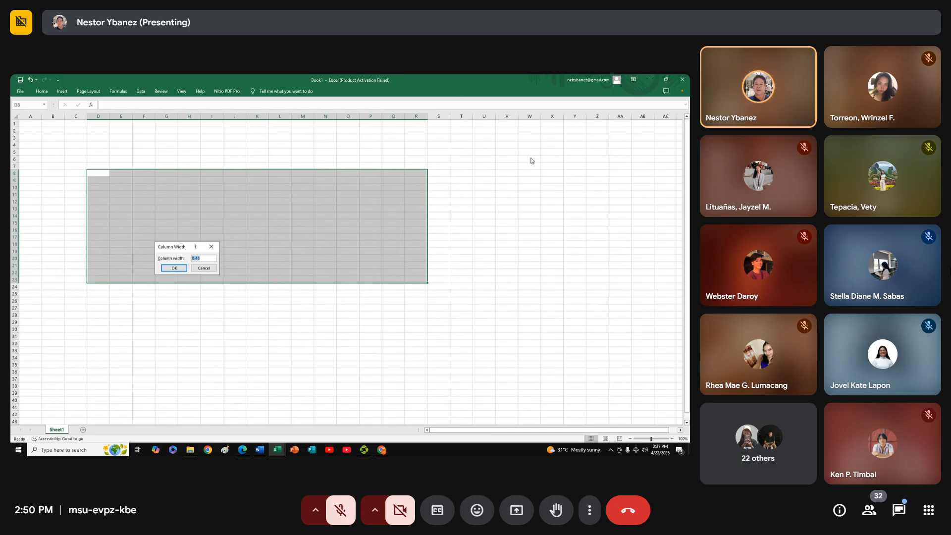
key(BackSpace)
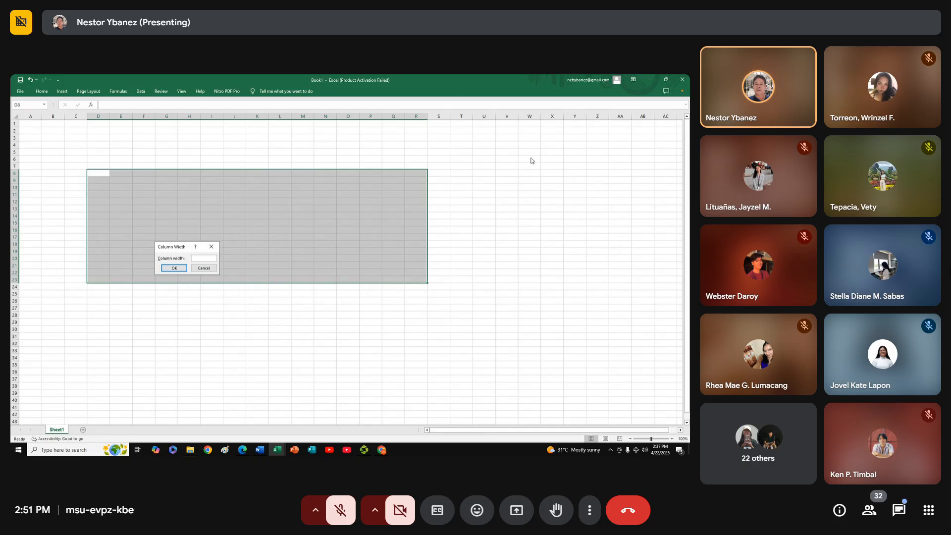
key(Return)
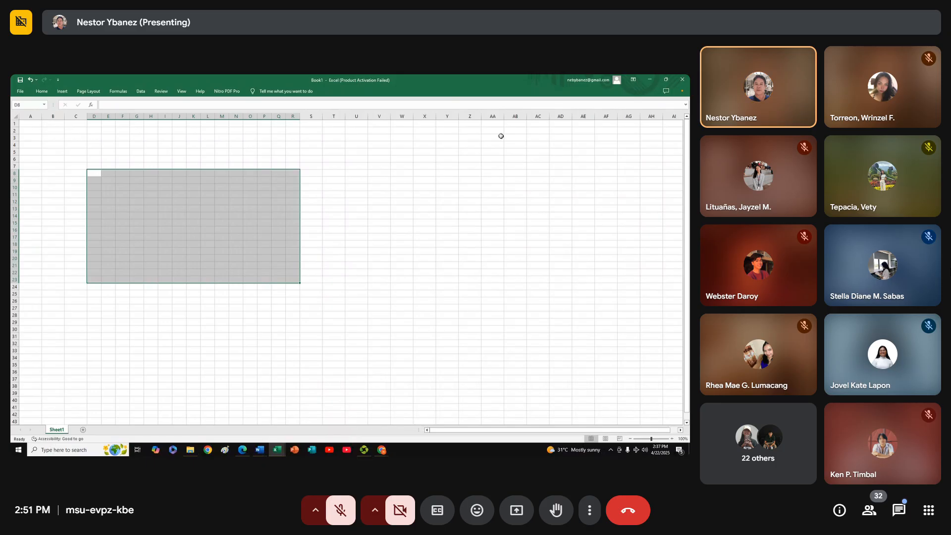
click(306, 257)
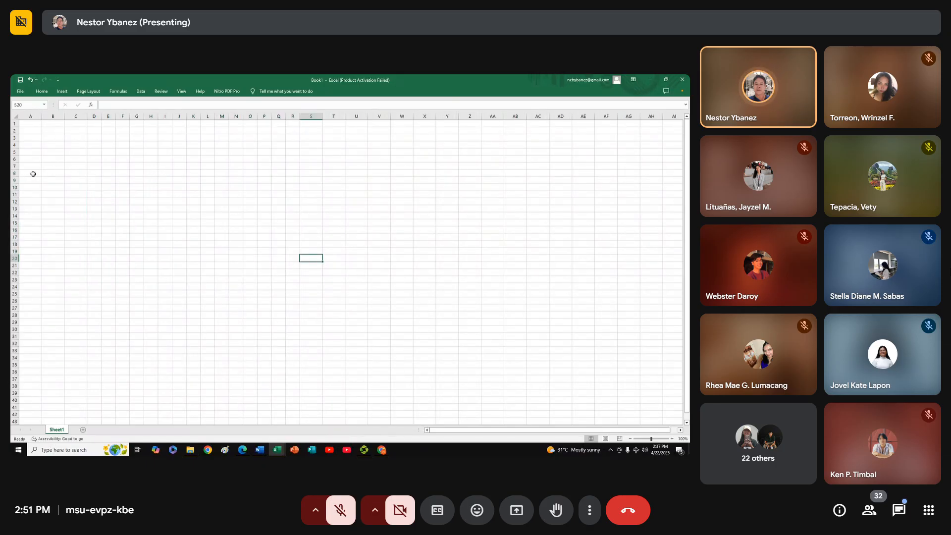
Apply all borders to the range B8:R23 to form the chart grid
drag(47, 174, 290, 277)
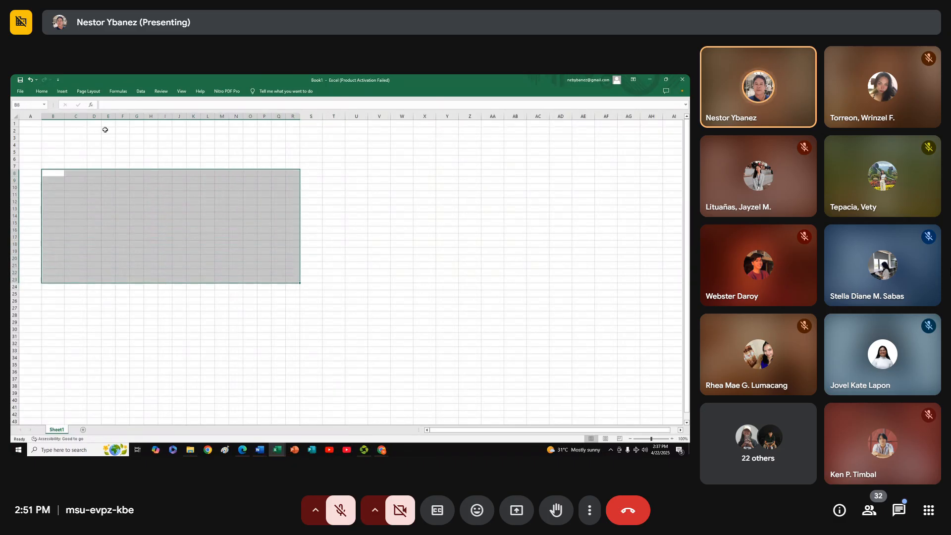
click(42, 92)
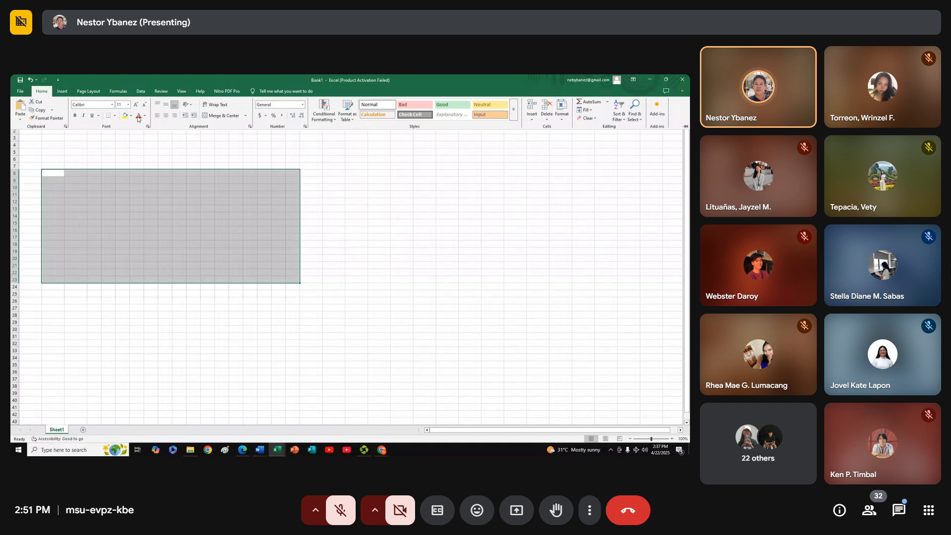
click(114, 118)
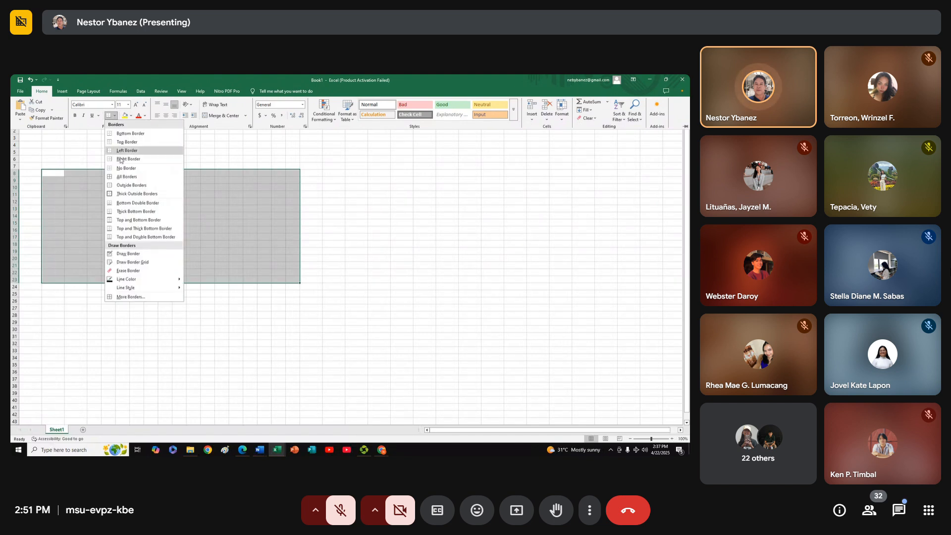
click(112, 180)
click(380, 356)
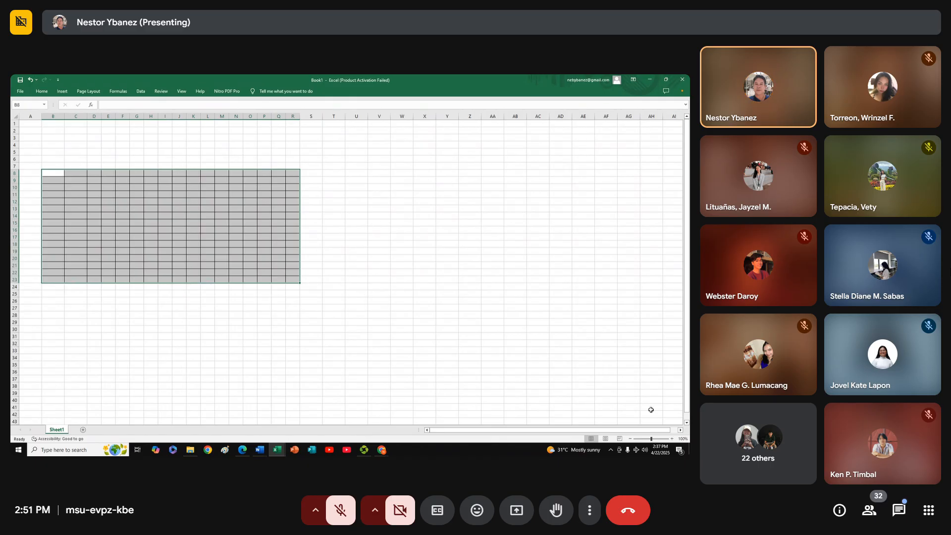
Enter Activity 1 in cell B8, the first cell of the bordered grid
click(654, 441)
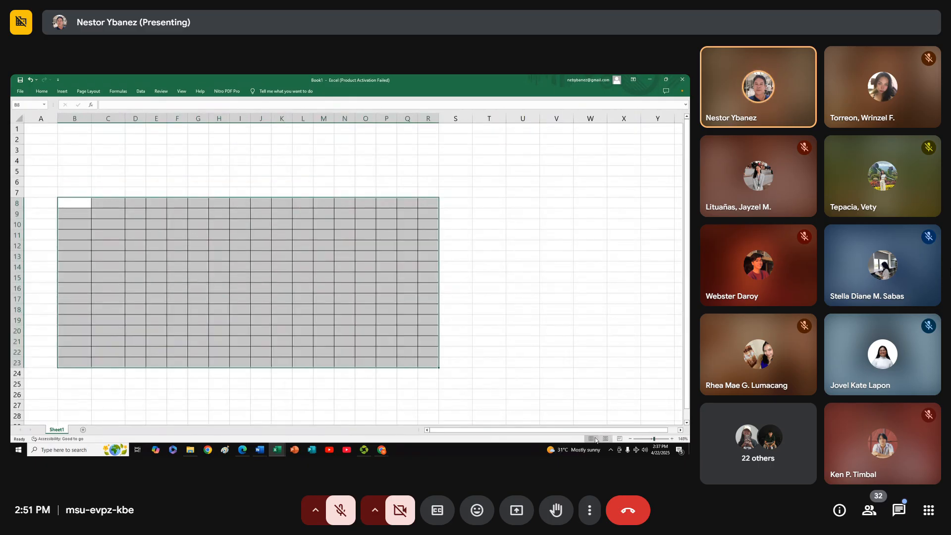
click(93, 247)
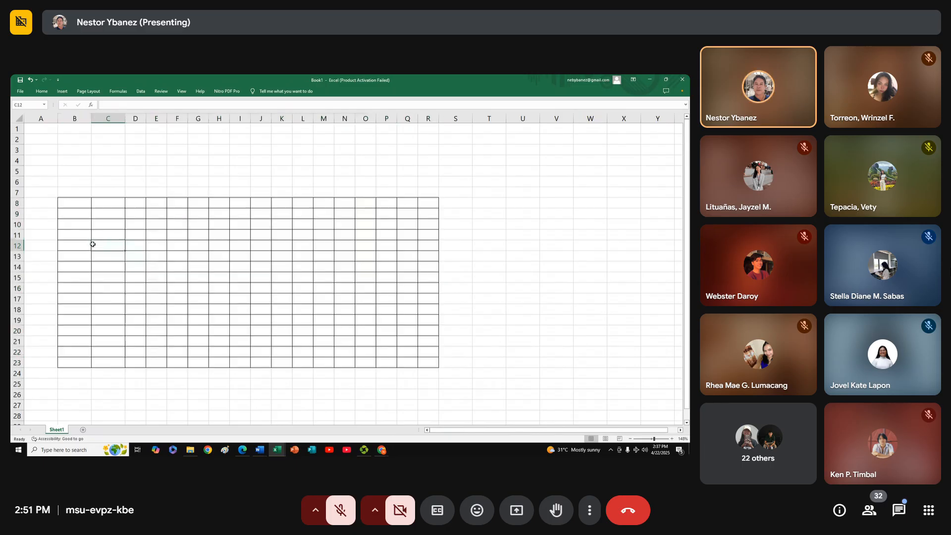
click(84, 203)
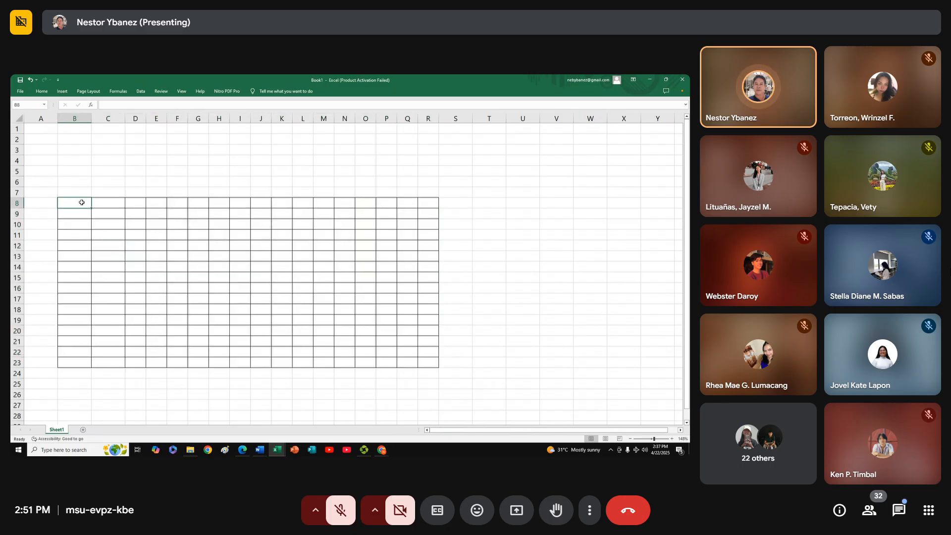
text(Activity 1)
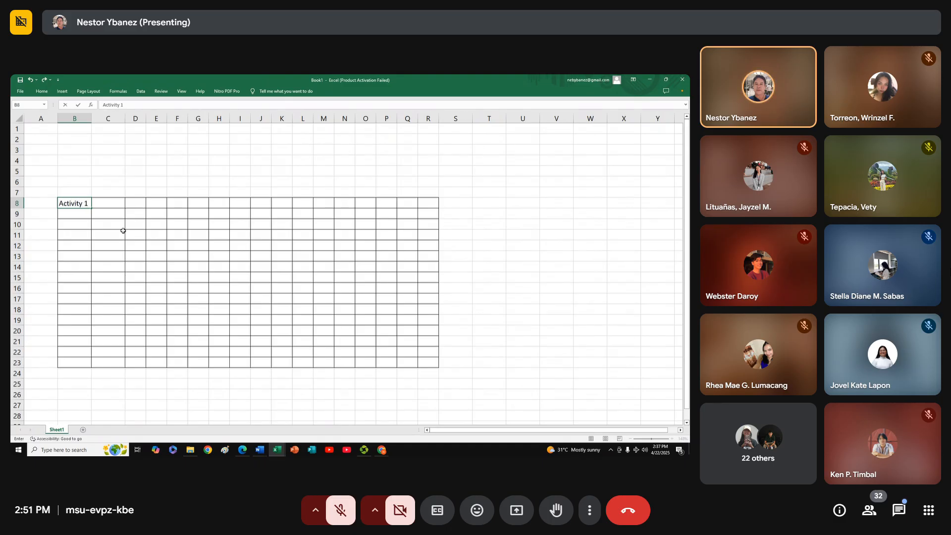
key(Tab)
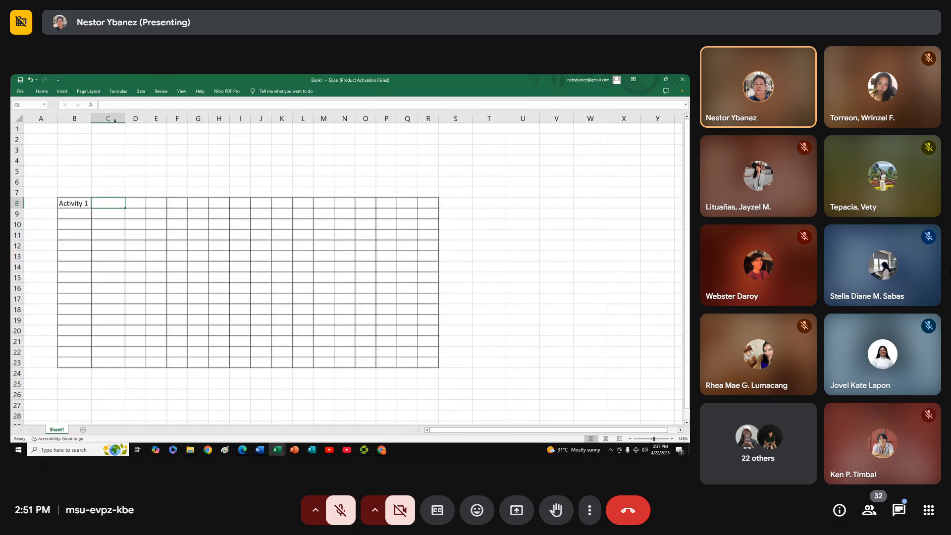
Widen column C to fit a date and enter June 1, 2025 in C8 beside Activity 1
drag(125, 118, 139, 118)
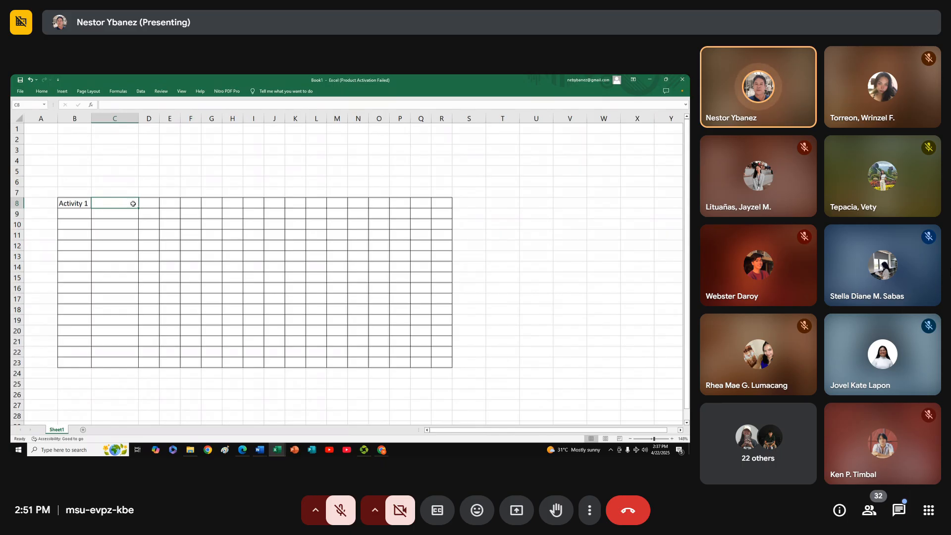
text(June 1, 2025)
key(Return)
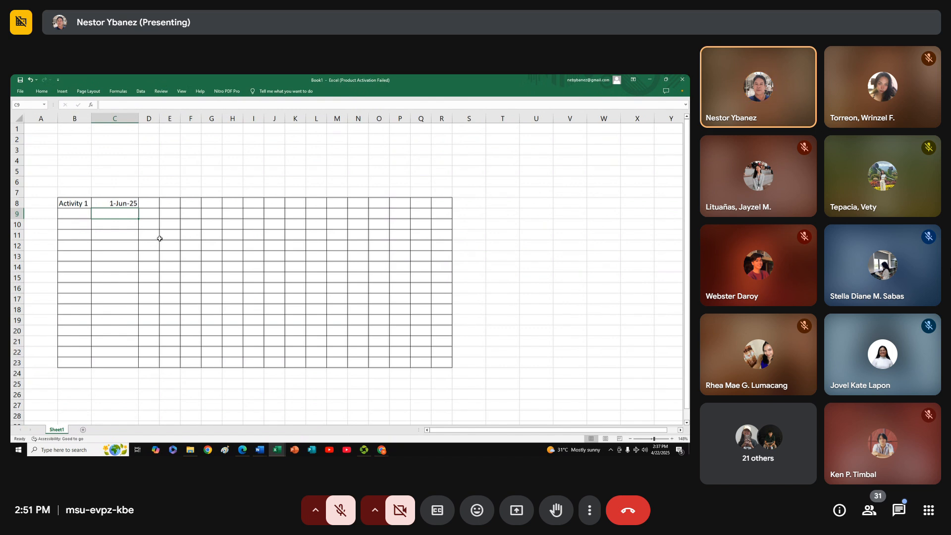
Replace the date in C8 with the text June 1 , 2025, spaced before the comma
click(124, 203)
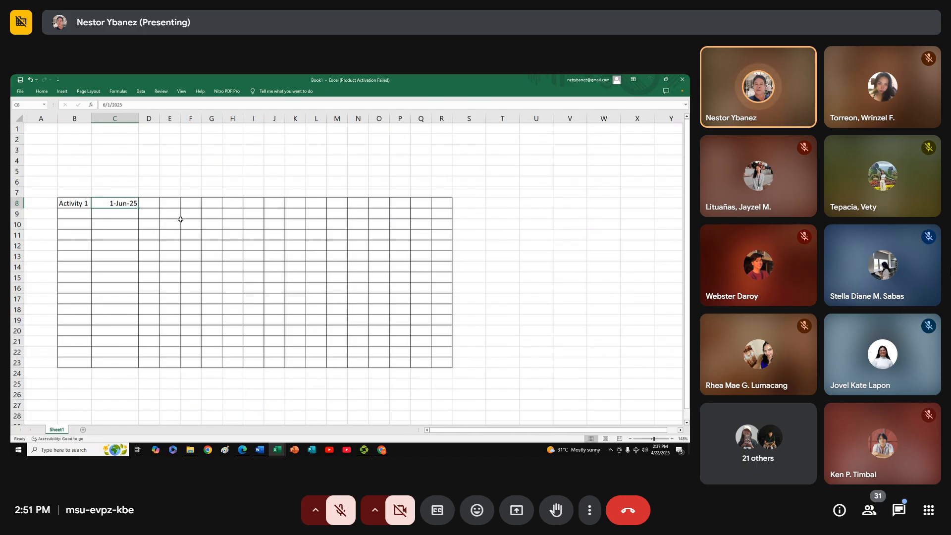
key(BackSpace)
text(June 1 , 2)
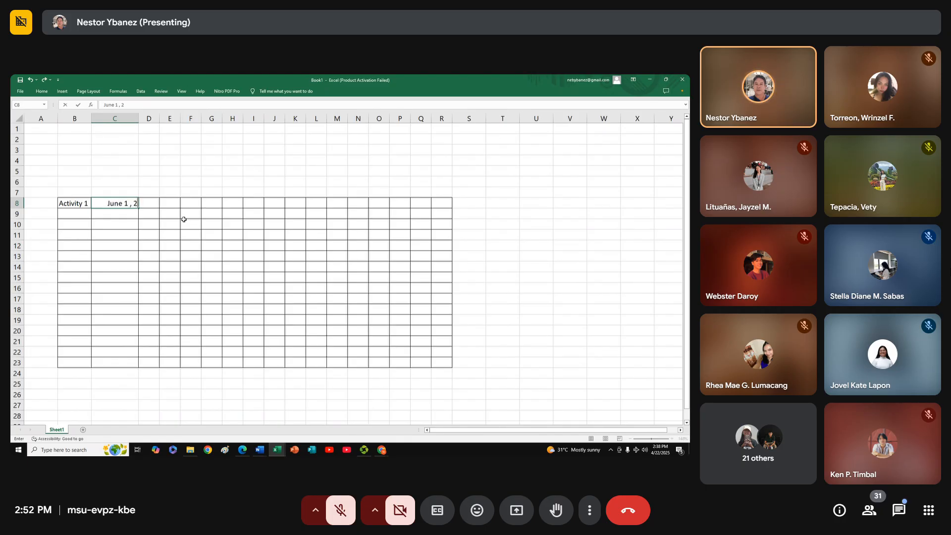
text(025)
key(Return)
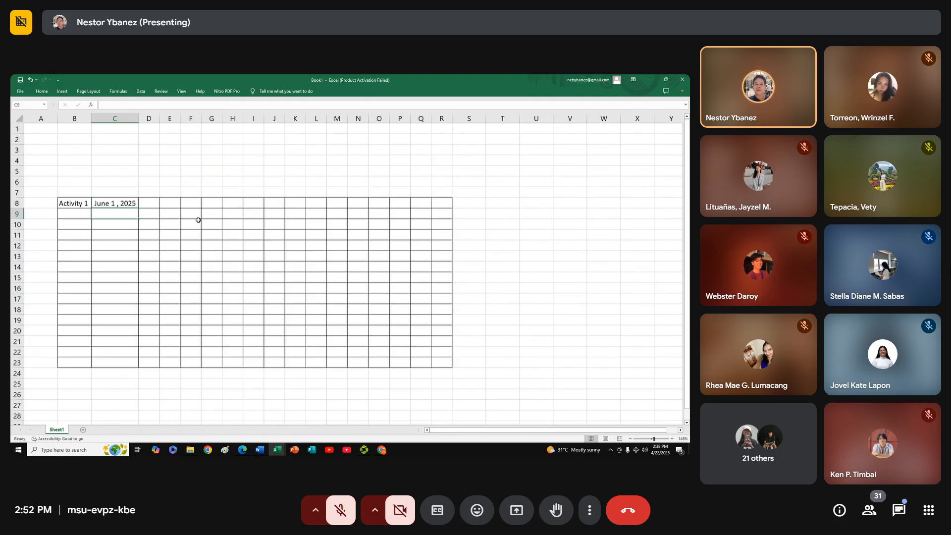
Remove the space before the comma in the C8 date so it reads June 1, 2025
click(121, 202)
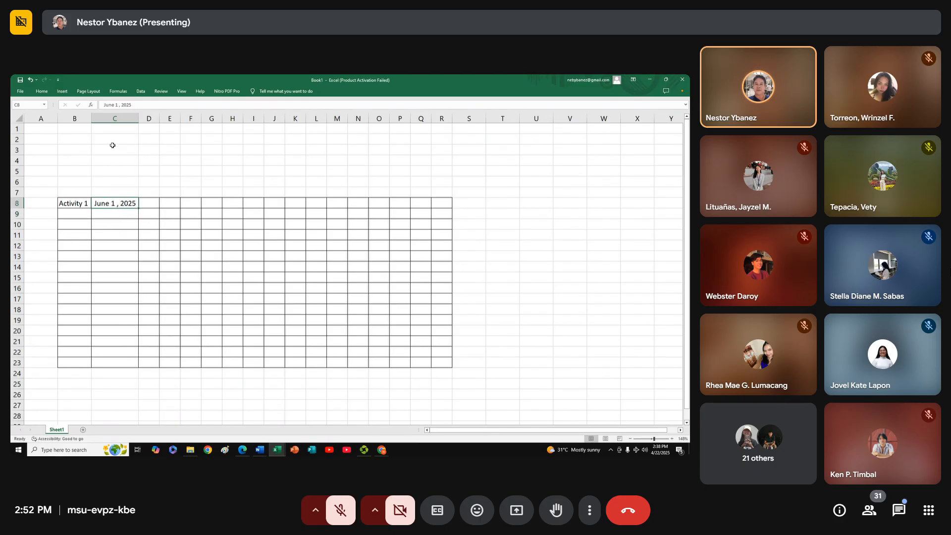
click(118, 106)
key(BackSpace)
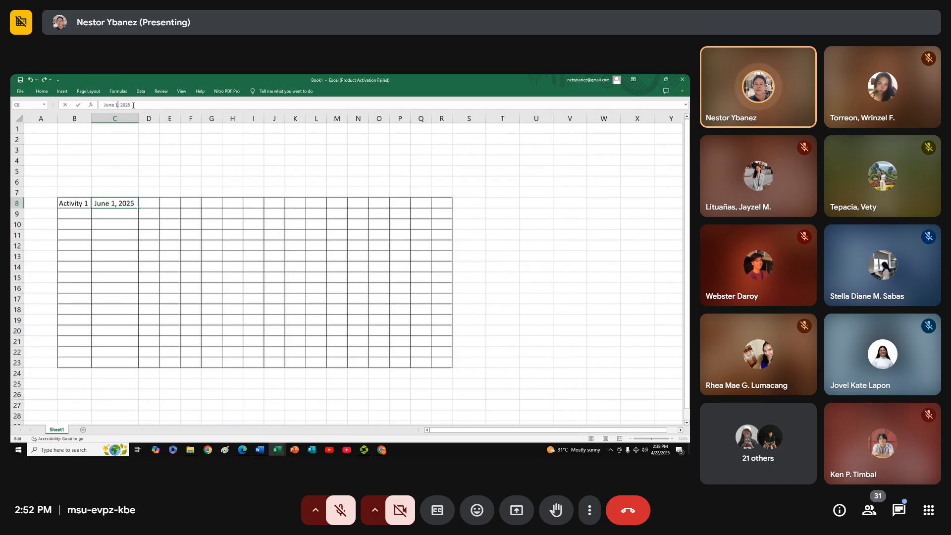
key(Return)
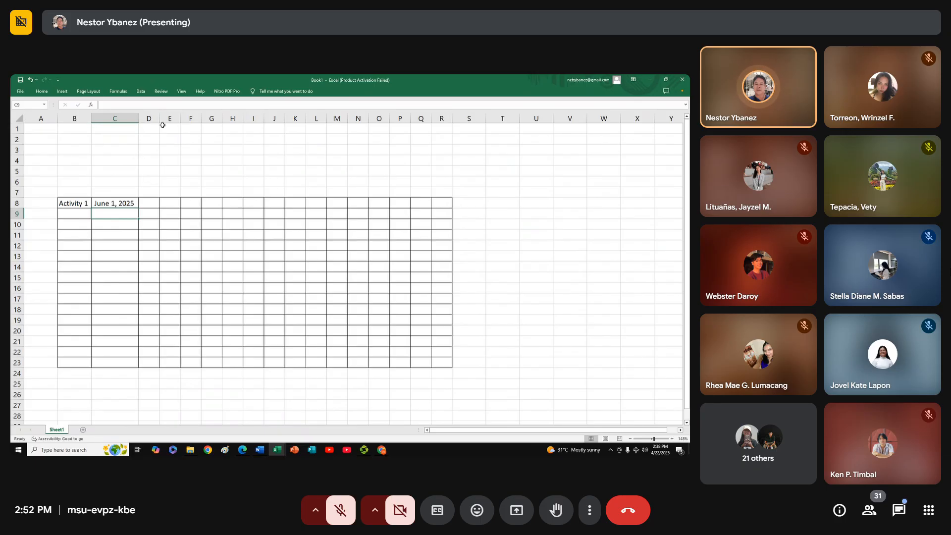
Widen column D and enter the headings Activities, Date start and Date finish in cells B7:D7
drag(159, 118, 173, 118)
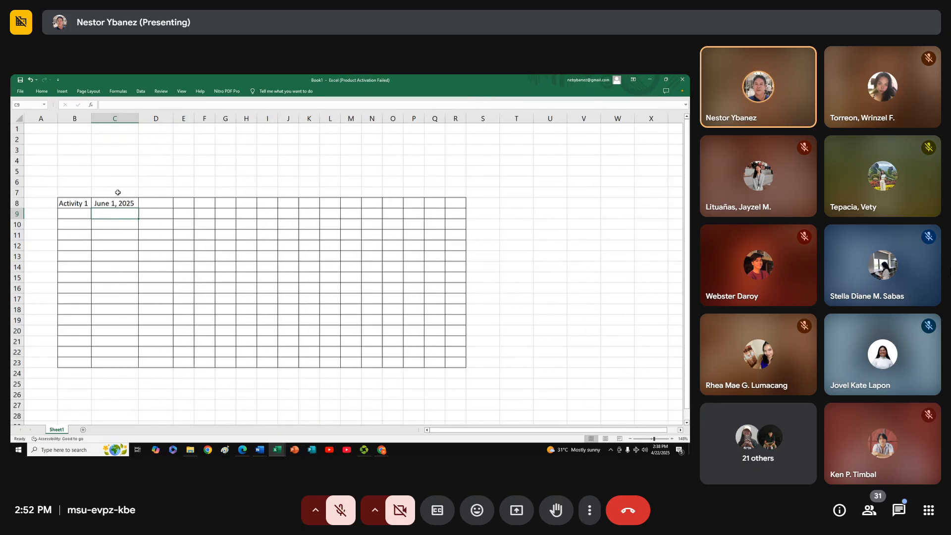
click(81, 192)
text(Activities)
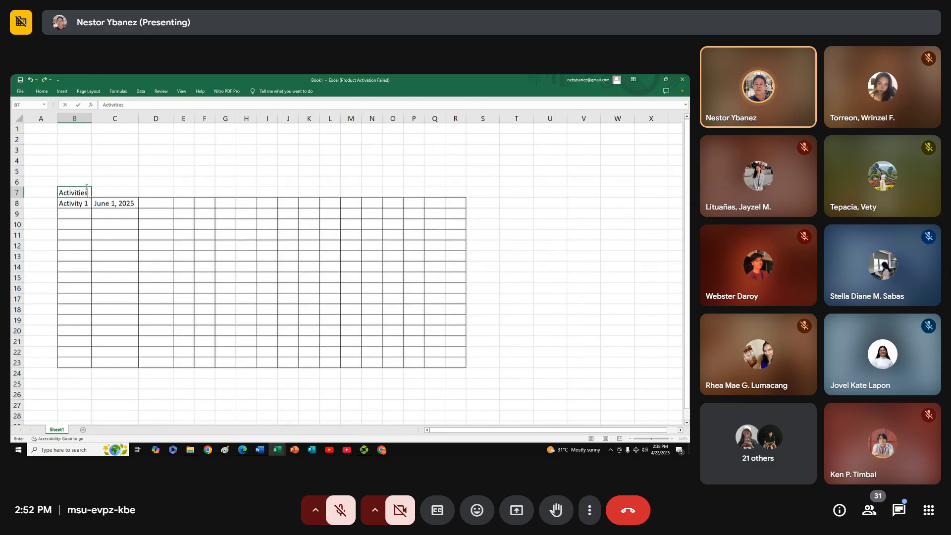
key(Tab)
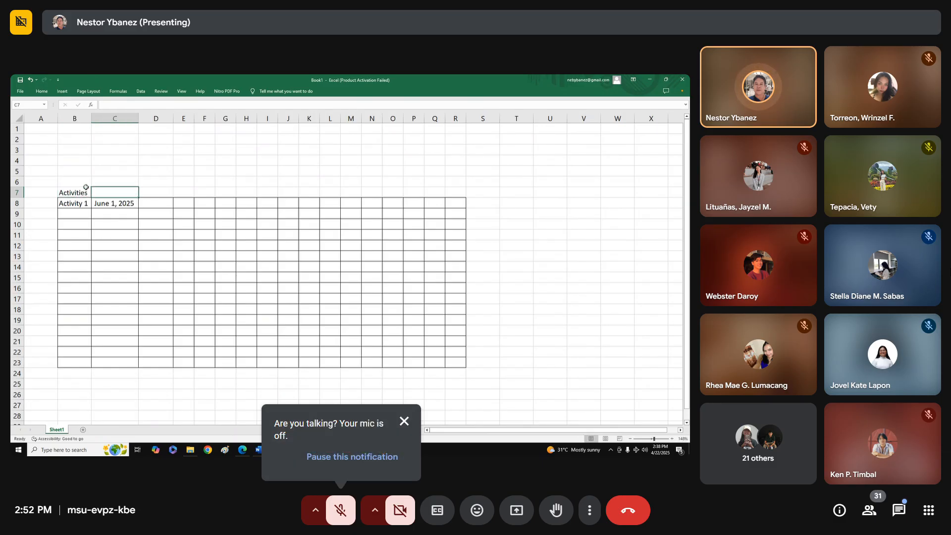
text(D)
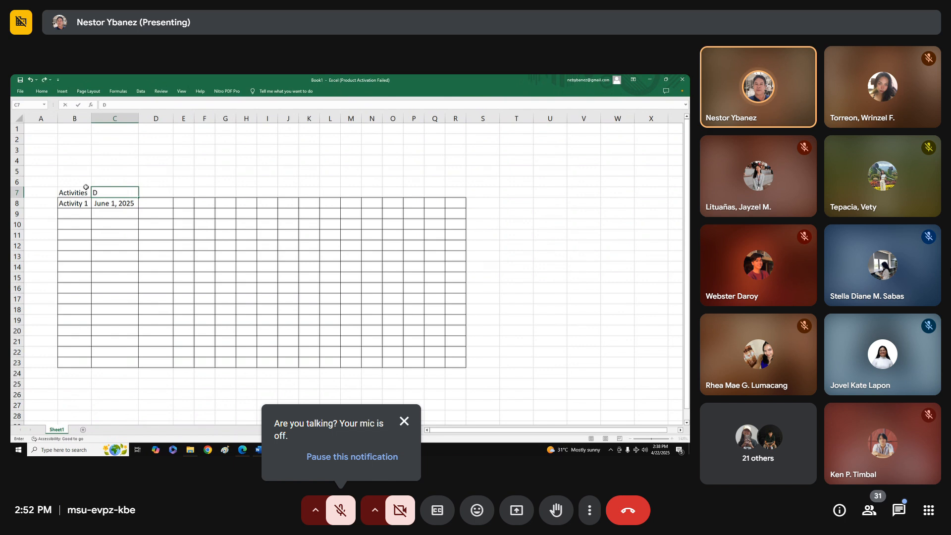
text(ate start)
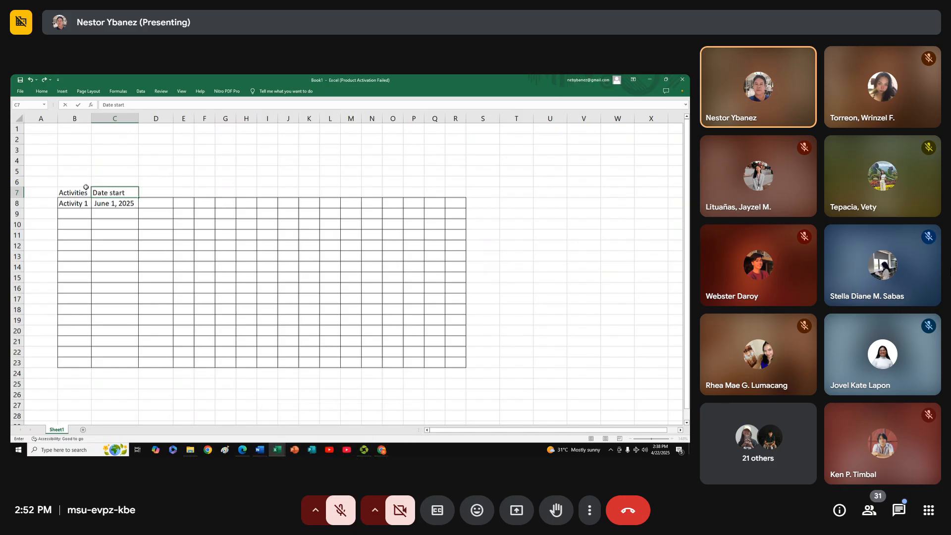
key(Tab)
text(D)
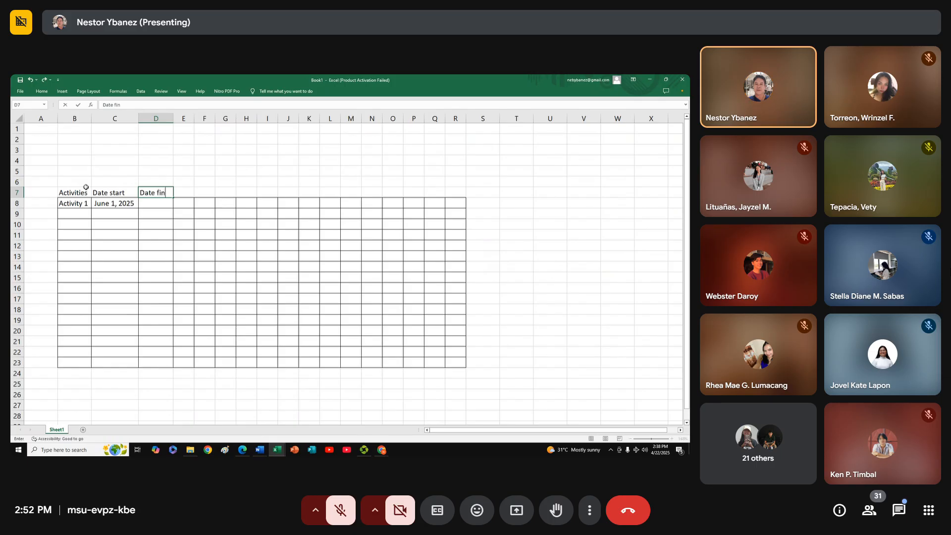
key(Return)
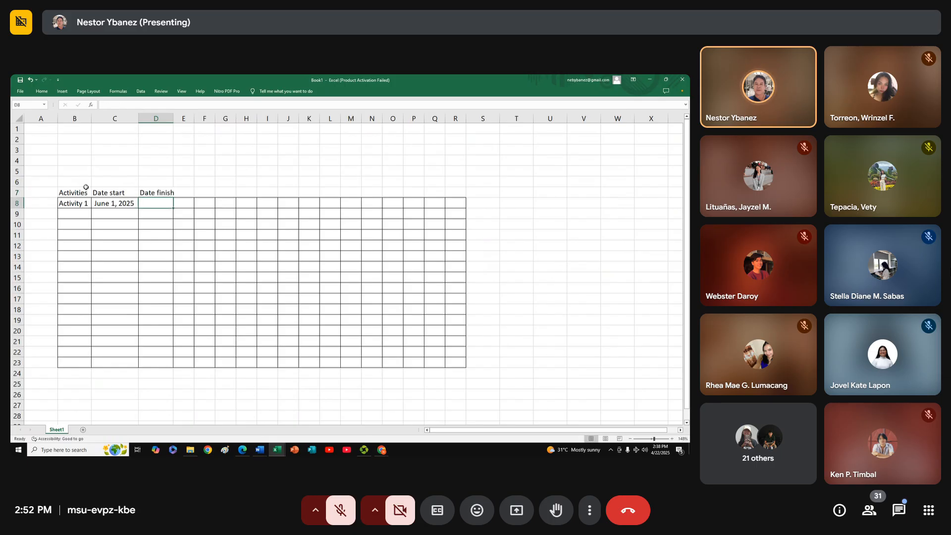
Enter June 3, 2025 as Activity 1's finish date in D8 and widen column D to fit it
drag(173, 119, 179, 119)
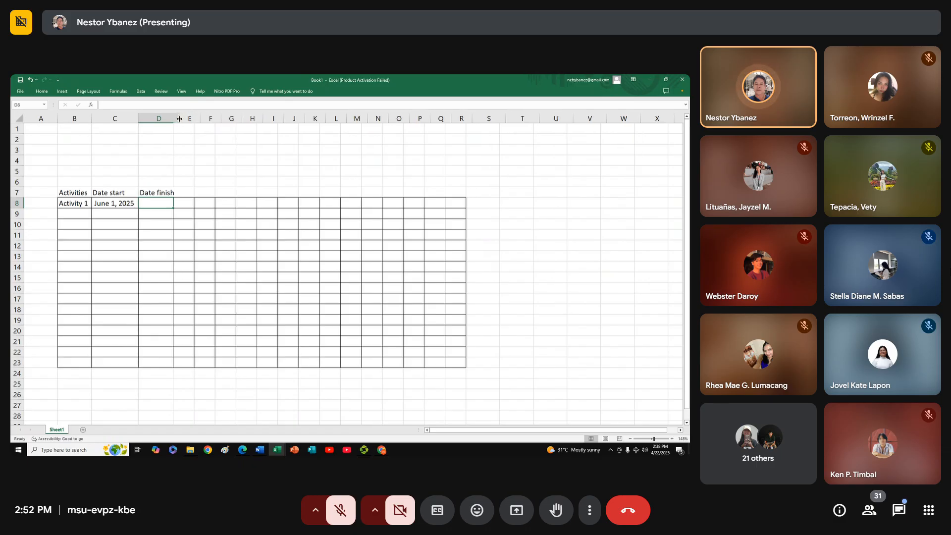
double_click(169, 204)
text(June)
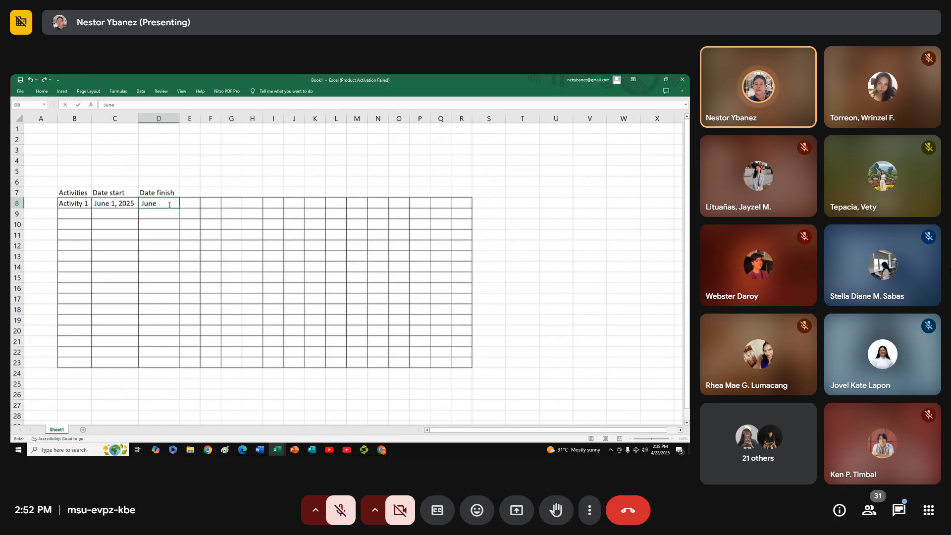
text( 3, 2025)
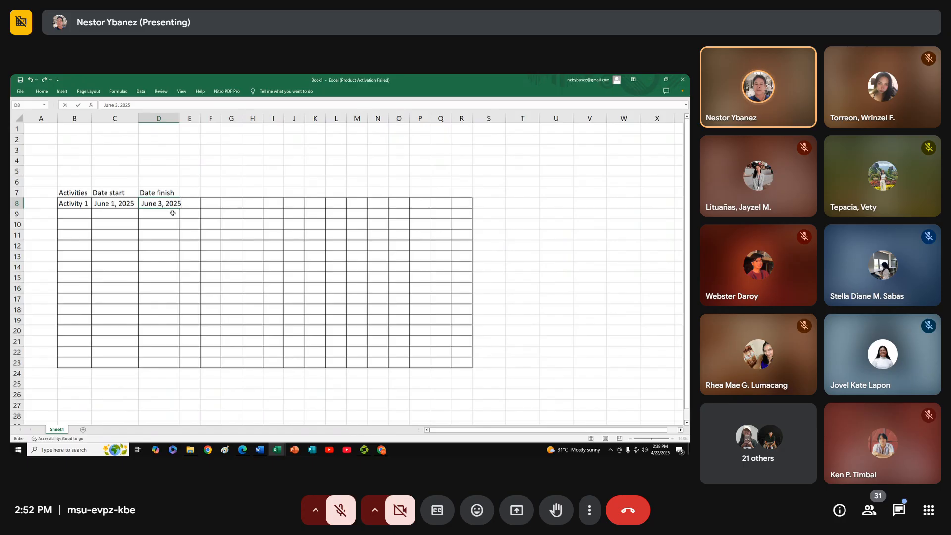
click(199, 227)
drag(180, 119, 187, 118)
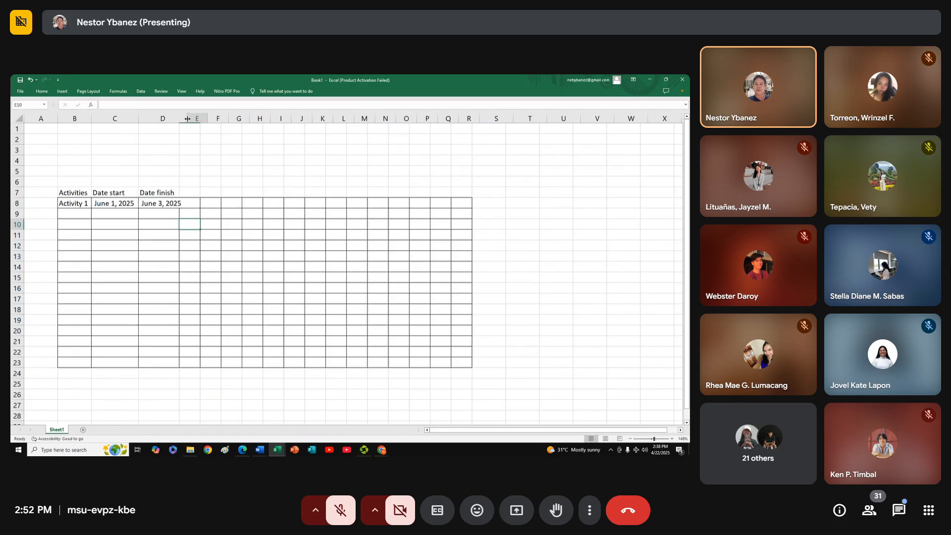
Widen column E and enter the heading Duration in E7
click(197, 192)
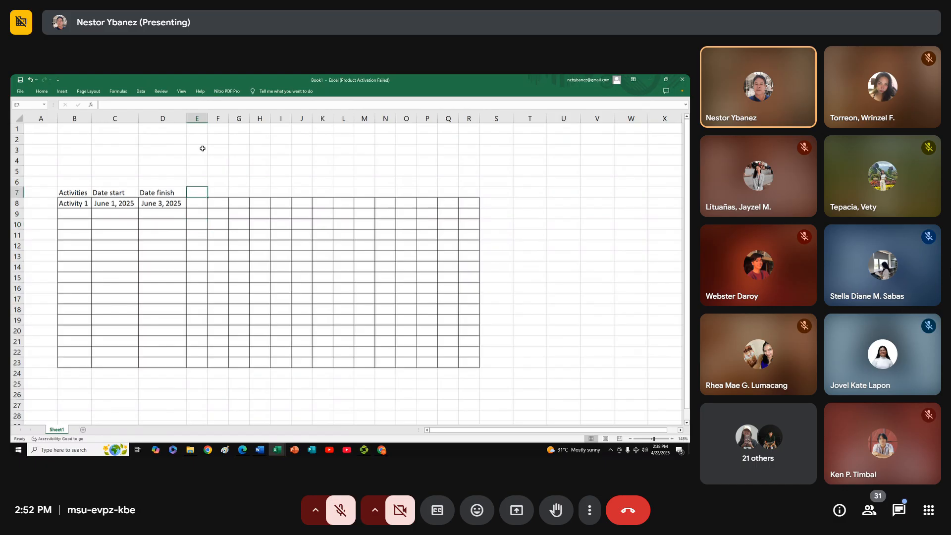
drag(208, 118, 217, 118)
text(Dura)
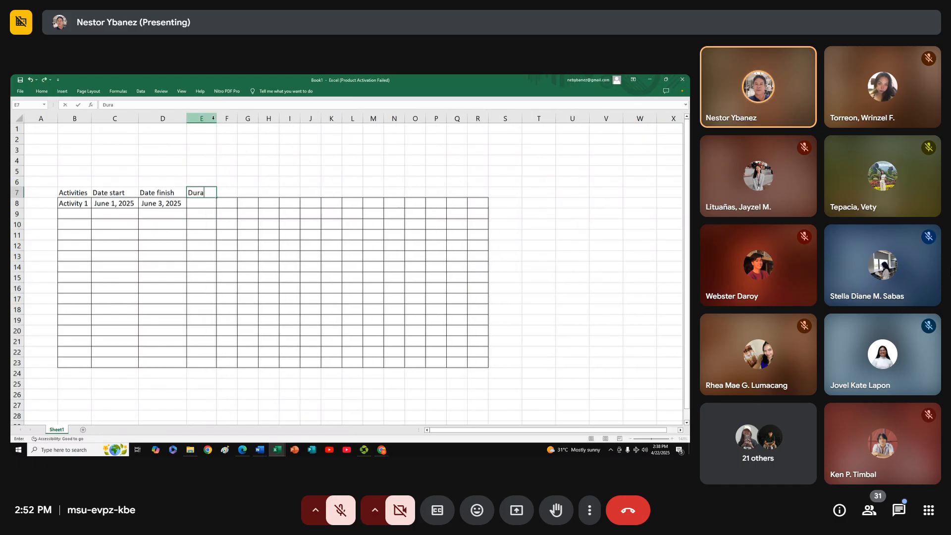
text(tion)
key(Return)
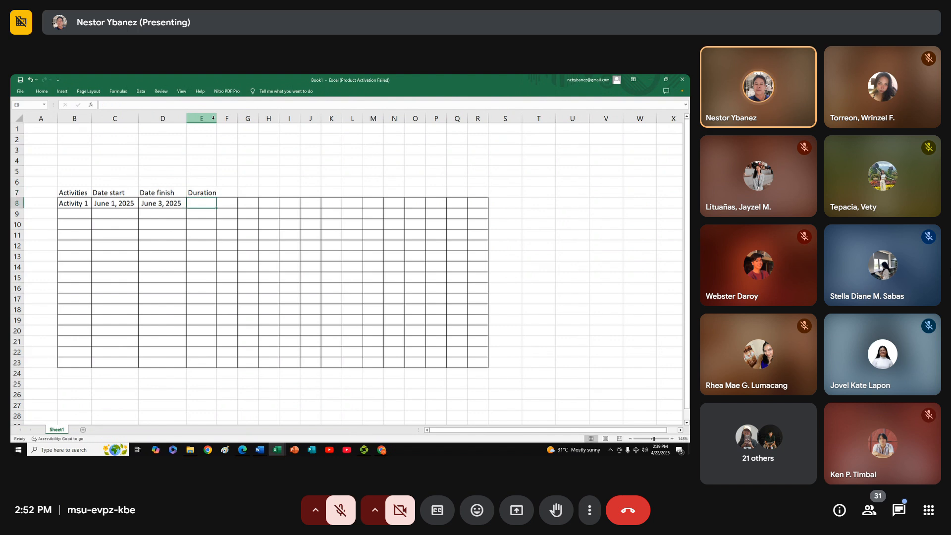
Enter a duration of 3 in E8 for Activity 1 and center the range E8:E23 horizontally
text(3)
key(Tab)
drag(204, 204, 213, 362)
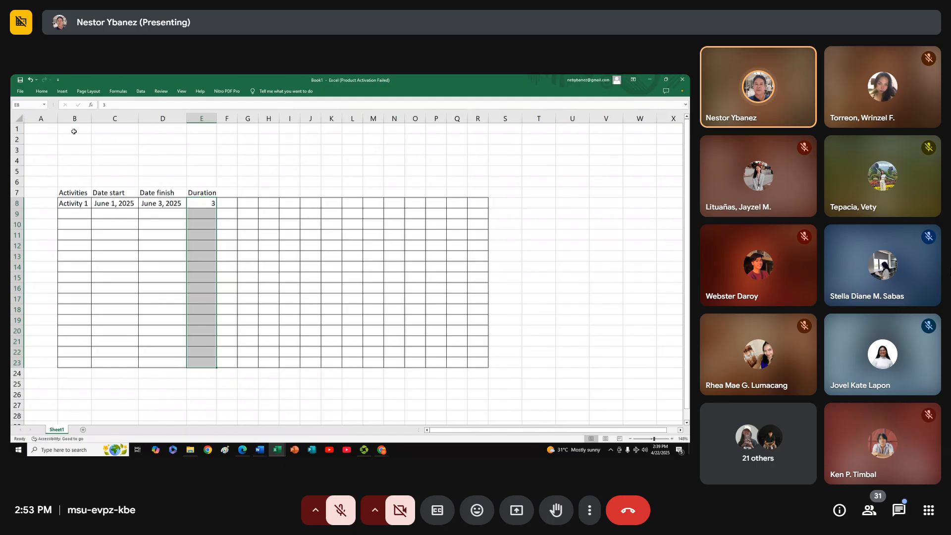
click(42, 91)
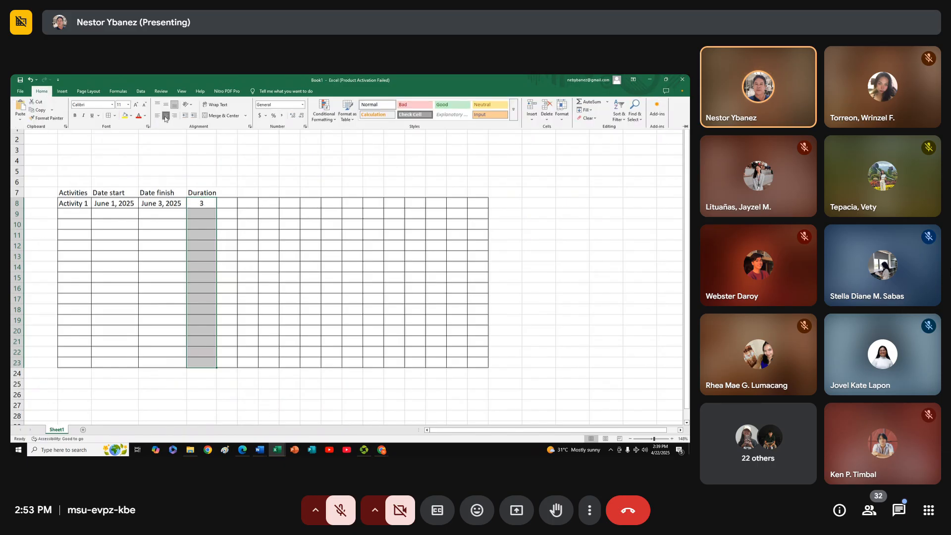
click(166, 115)
click(226, 210)
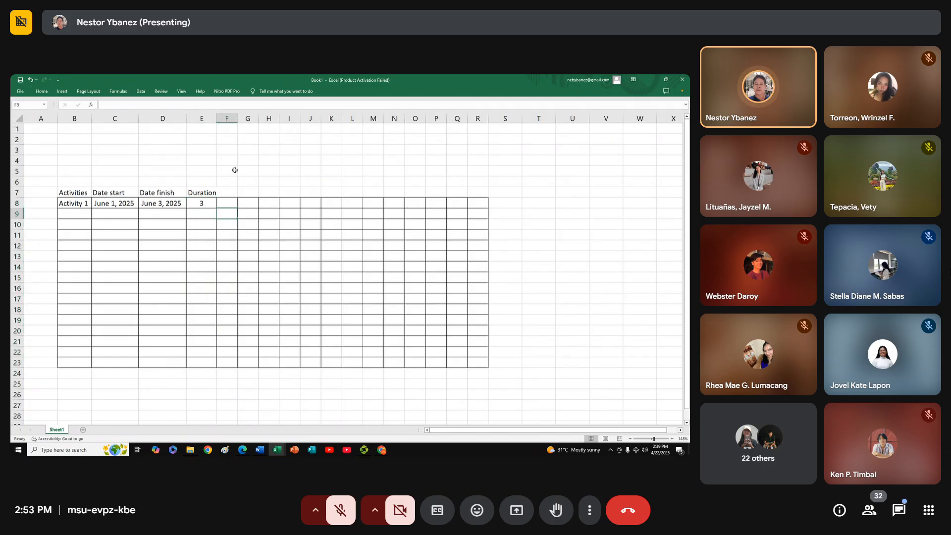
Widen columns E and F, and enter percent in F7 and accomplished in F8 as a two-line heading
mouse_move(238, 118)
mouse_down()
mouse_move(248, 118)
mouse_move(222, 117)
mouse_up()
click(236, 202)
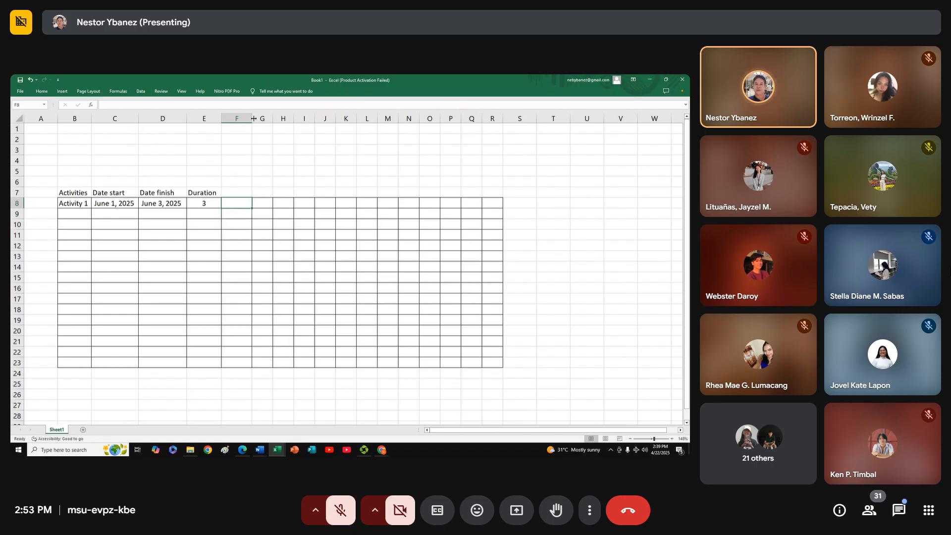
drag(253, 118, 255, 119)
click(236, 193)
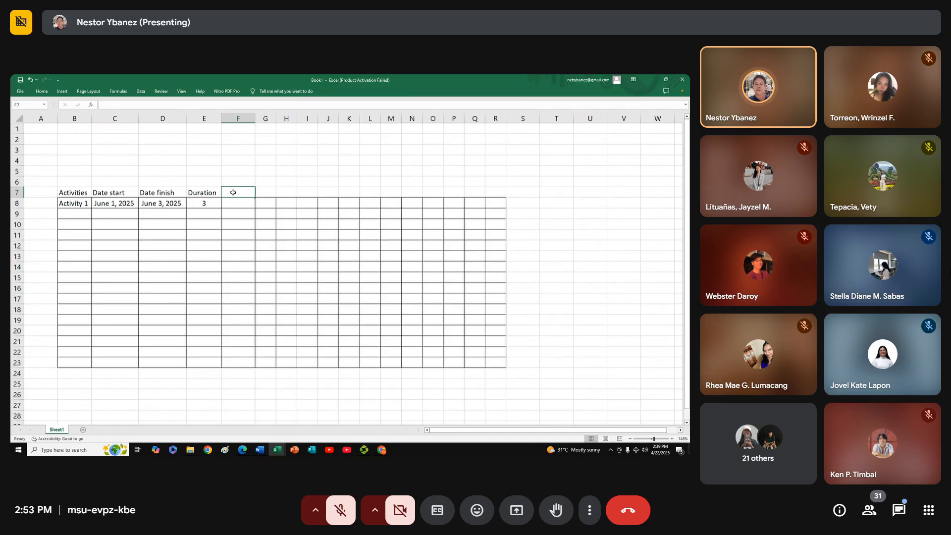
text(A)
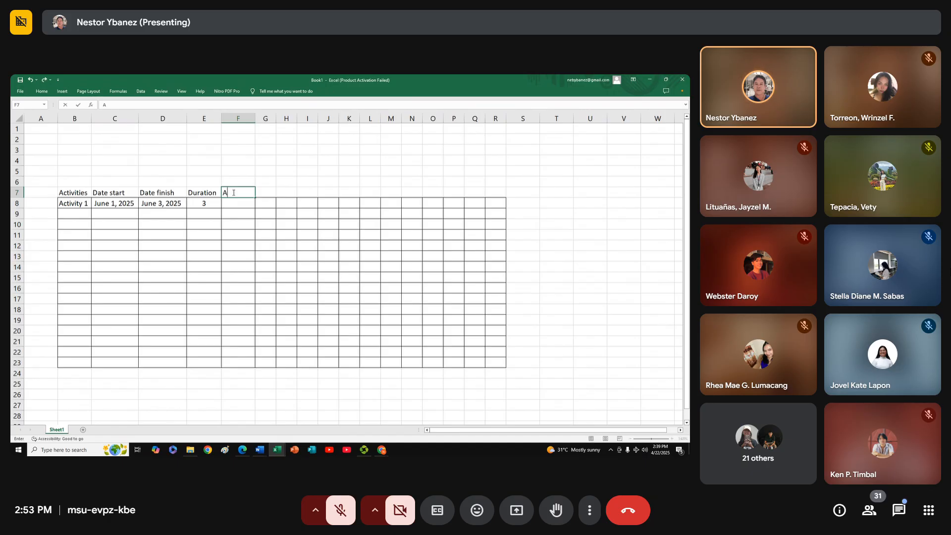
text(ercent)
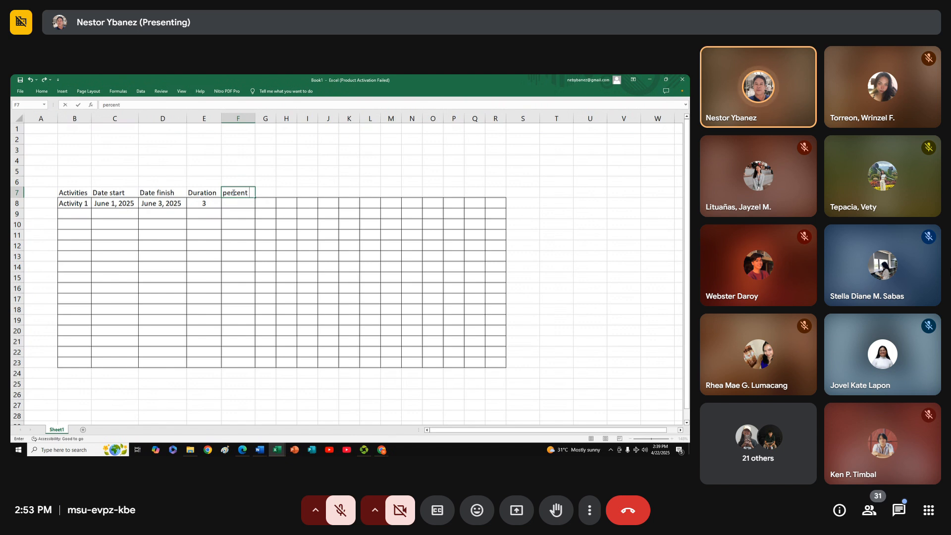
key(Return)
text(accomplishe)
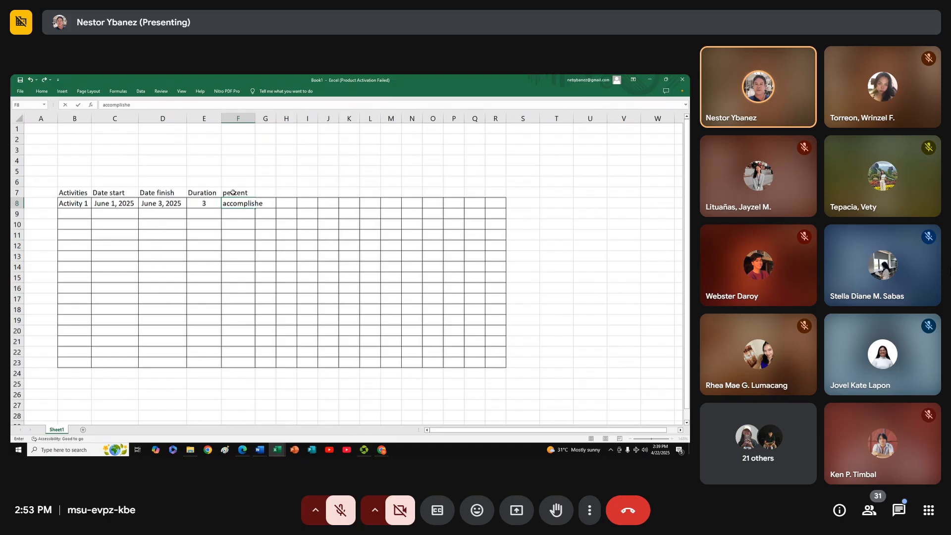
text(d)
key(Return)
Reduce the font size of F7:F8 until the word accomplished fits within column F
click(236, 192)
drag(235, 192, 237, 202)
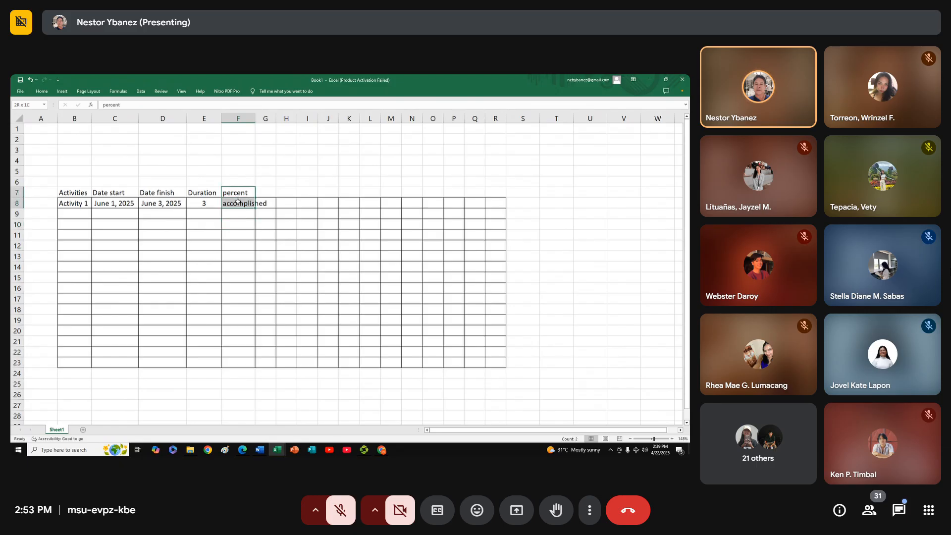
click(41, 92)
click(145, 105)
click(146, 105)
click(146, 104)
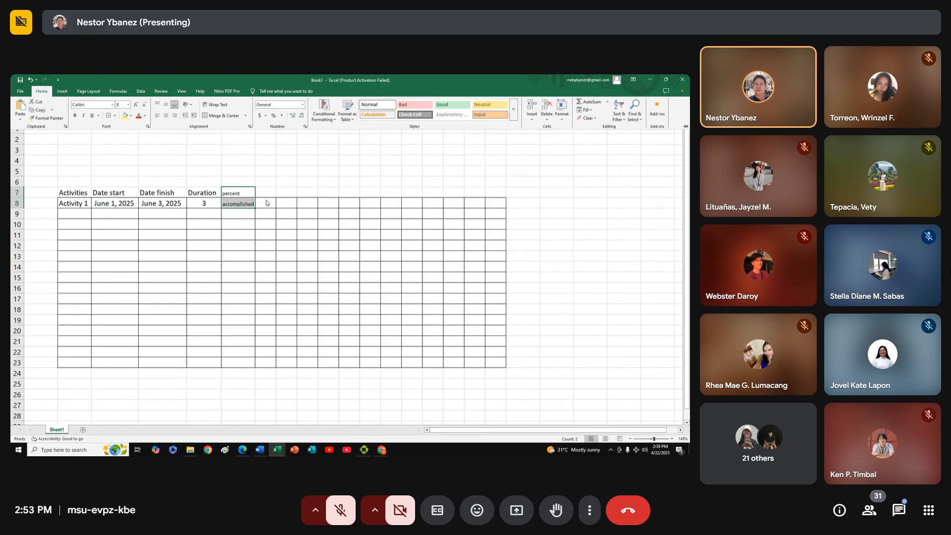
click(254, 207)
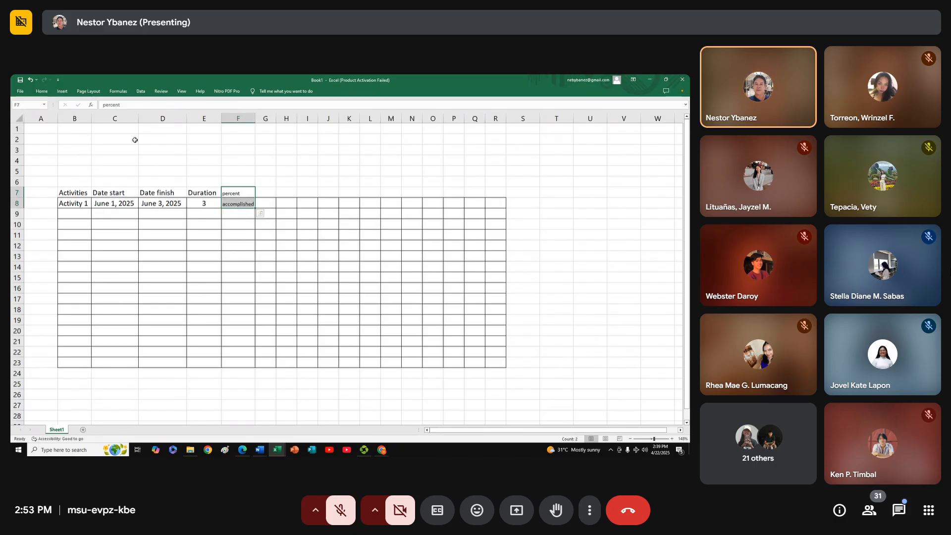
Increase the font size of F7:F8 by one increment and widen column F to fit the heading
click(37, 91)
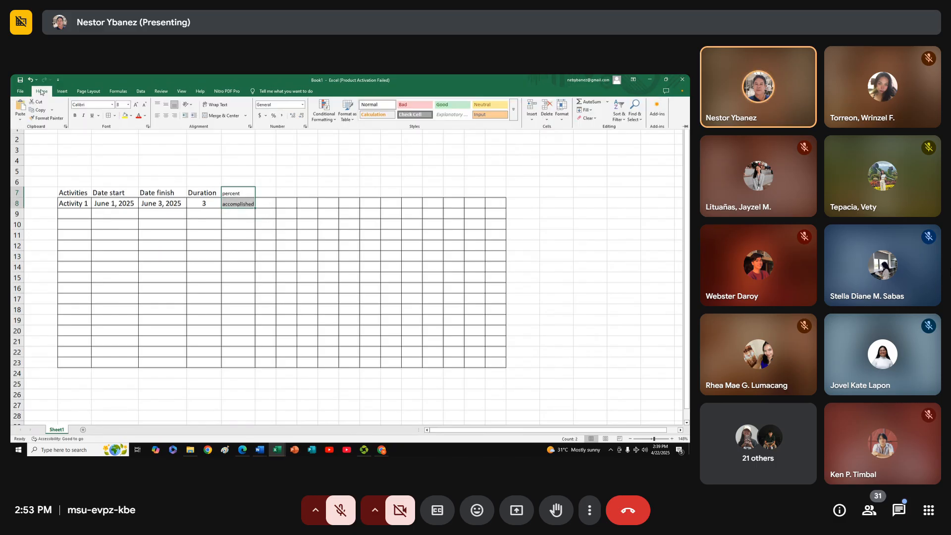
click(135, 105)
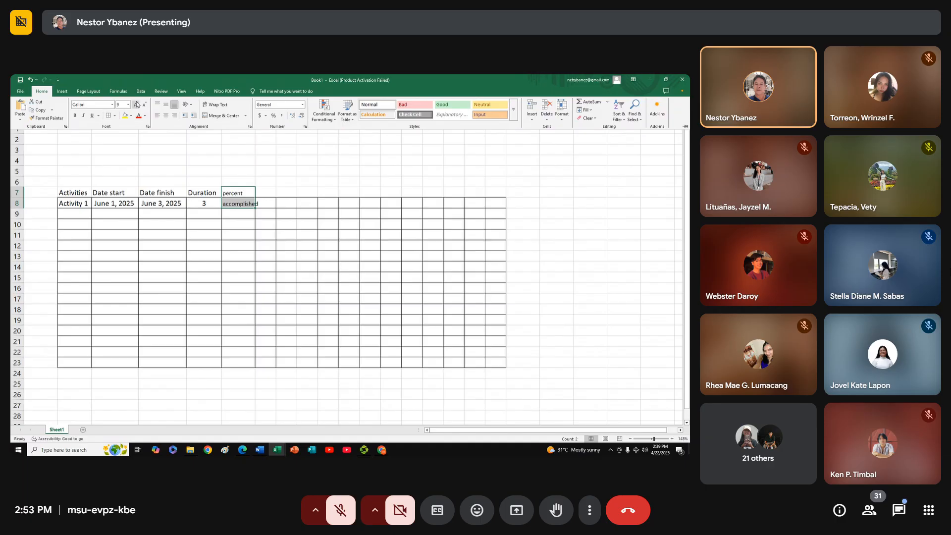
click(268, 207)
click(246, 149)
drag(256, 118, 260, 118)
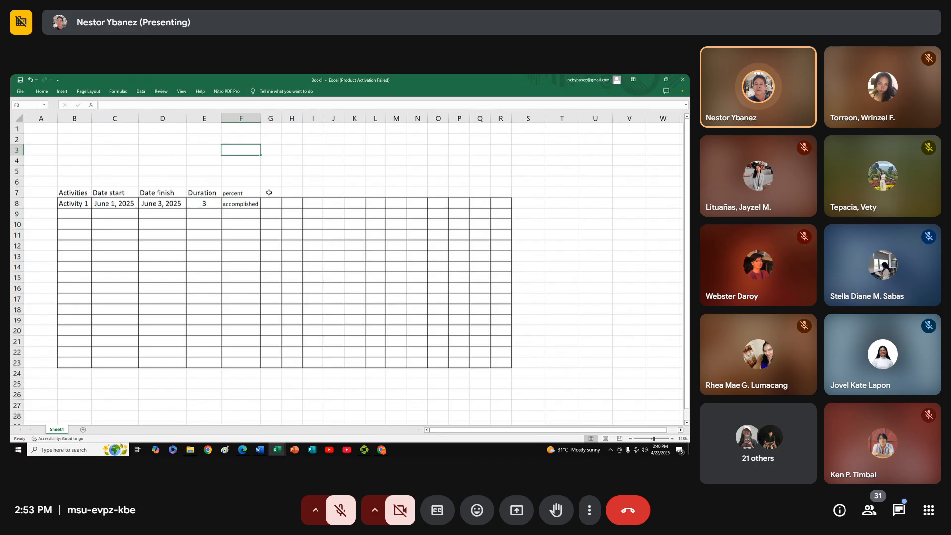
Merge and center the range G6:L6 above the chart grid and enter June as the month heading
drag(273, 180, 375, 183)
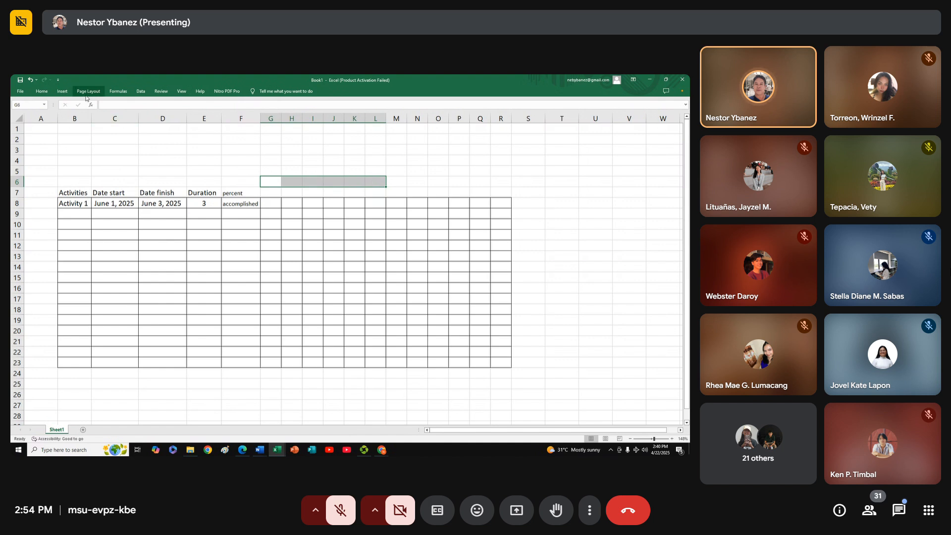
right_click(341, 185)
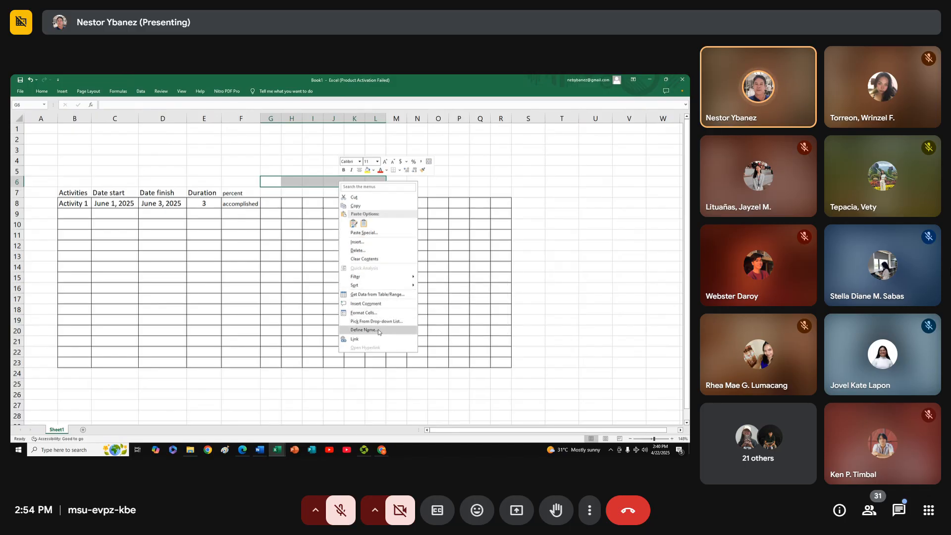
right_click(317, 186)
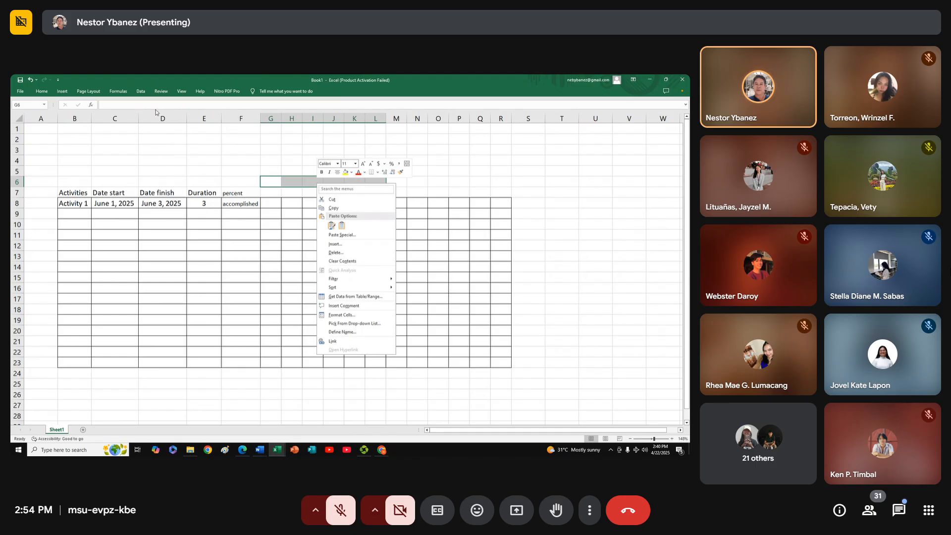
click(42, 91)
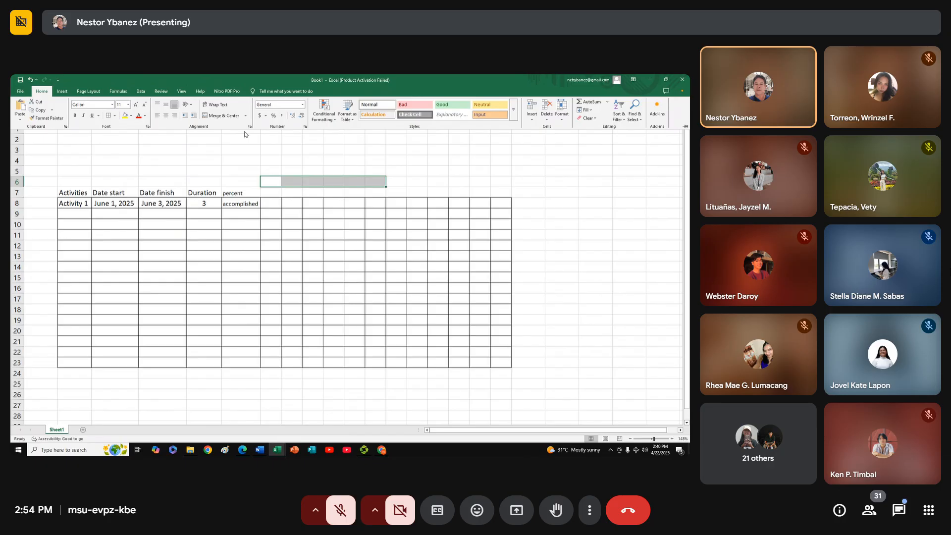
click(227, 117)
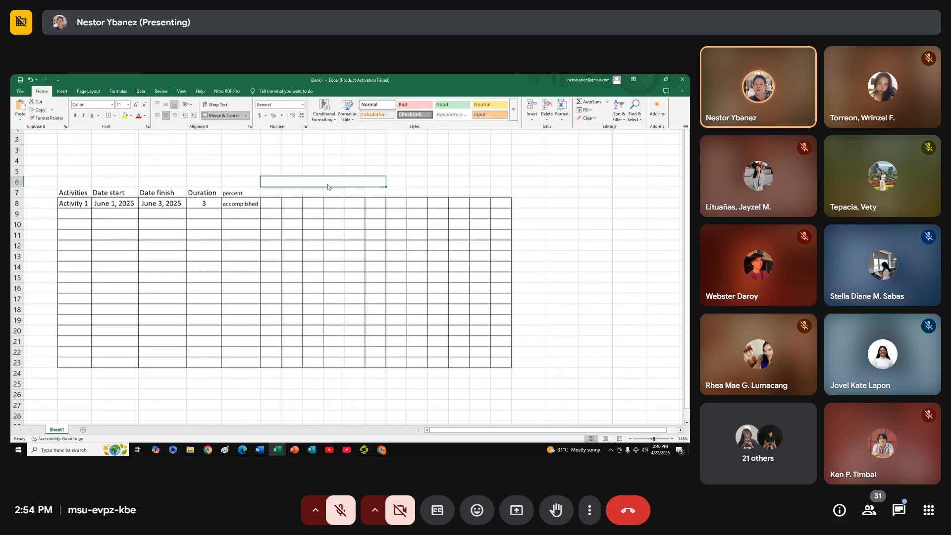
click(327, 184)
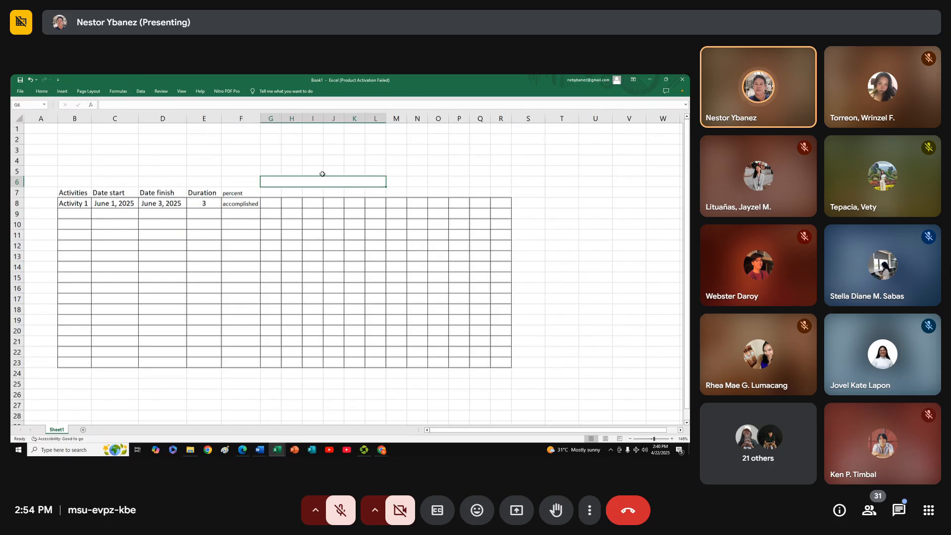
text(une)
key(Return)
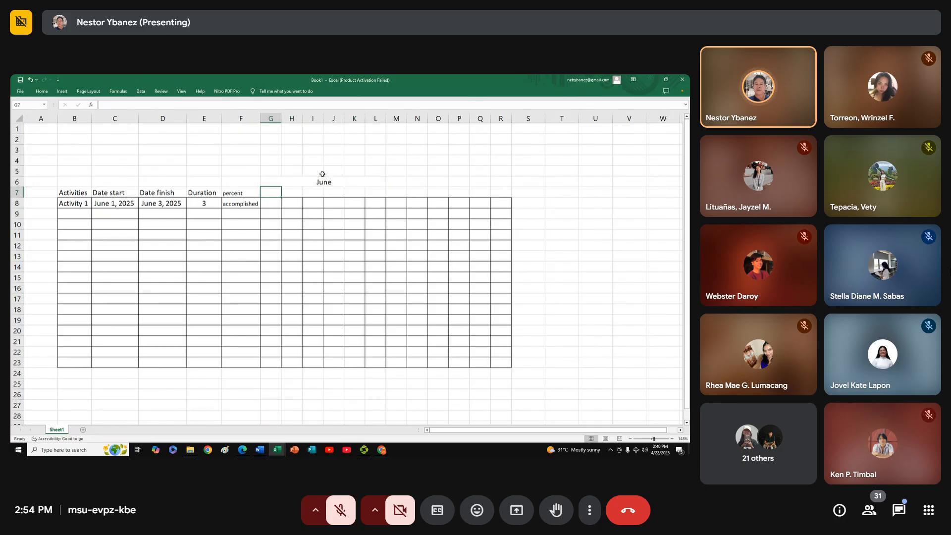
Enter the day numbers 1, 2, 3, 4, 5 and 6 across G7:L7 under the June heading
text(1)
key(Tab)
text(2)
key(Tab)
text(3)
key(Tab)
text(4)
key(Tab)
text(5)
key(Tab)
text(6)
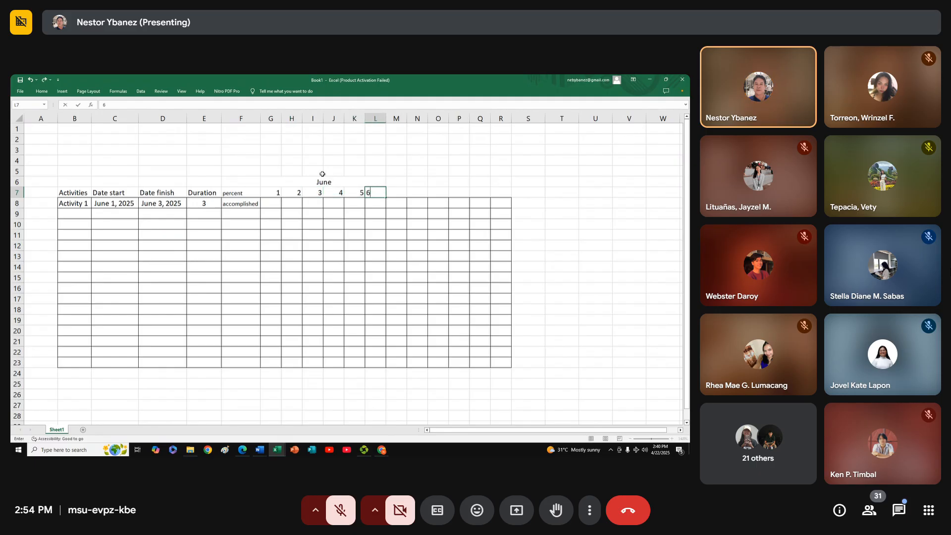
click(375, 245)
Center the contents of the range G7:L23 horizontally
drag(270, 193, 382, 362)
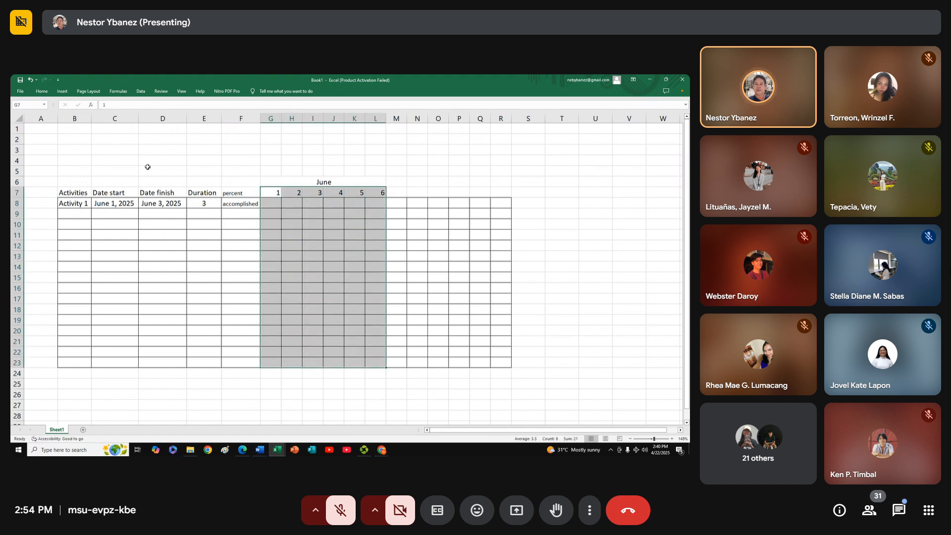
click(41, 91)
click(166, 115)
click(435, 261)
click(366, 253)
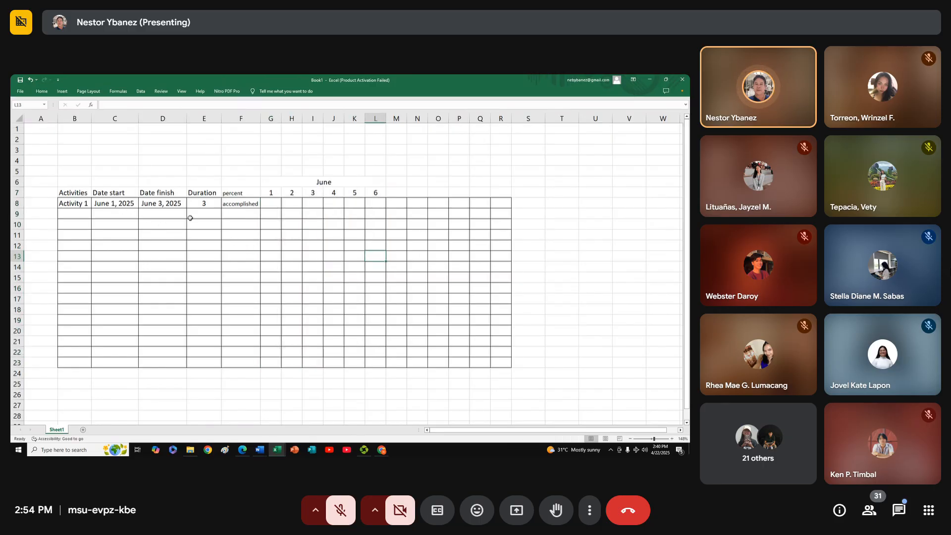
Fill G8:I8 with yellow as Activity 1's bar for June 1 to 3
drag(273, 202, 313, 203)
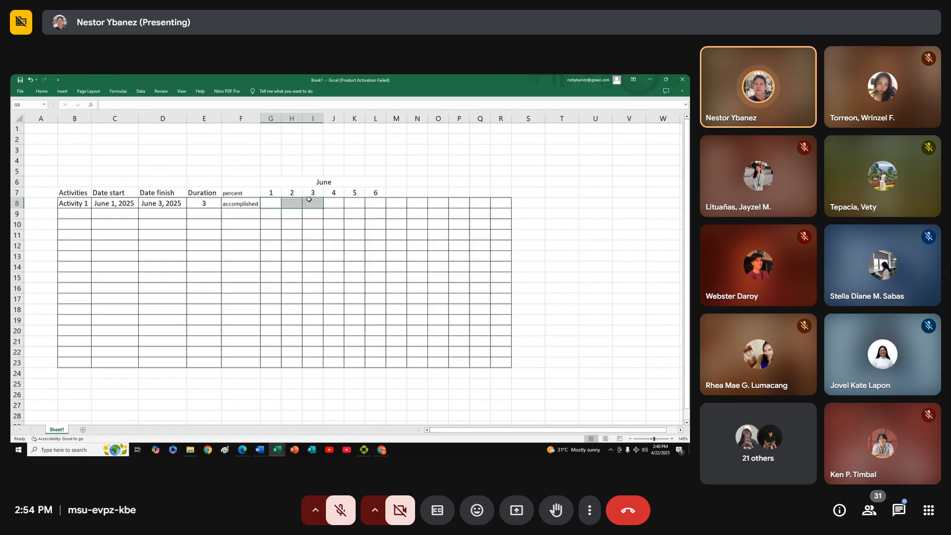
click(43, 91)
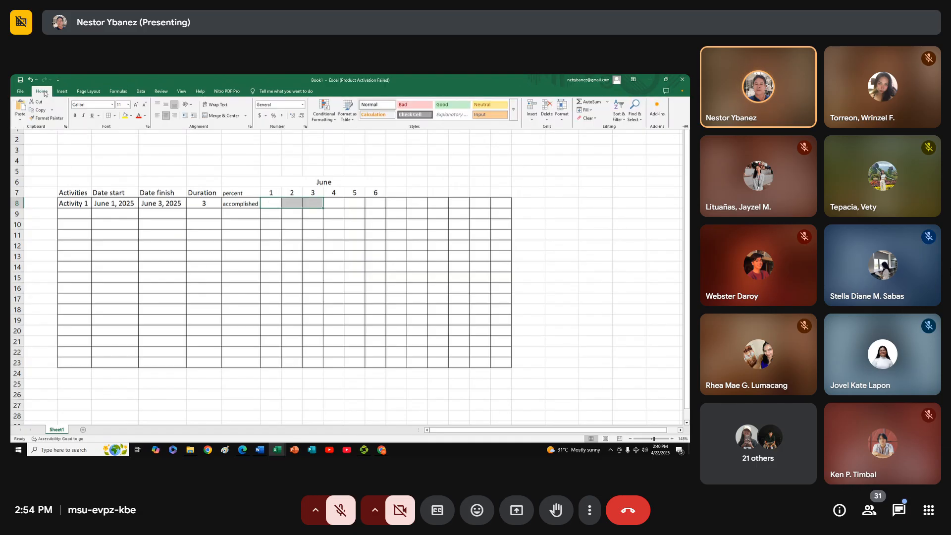
click(124, 116)
click(313, 247)
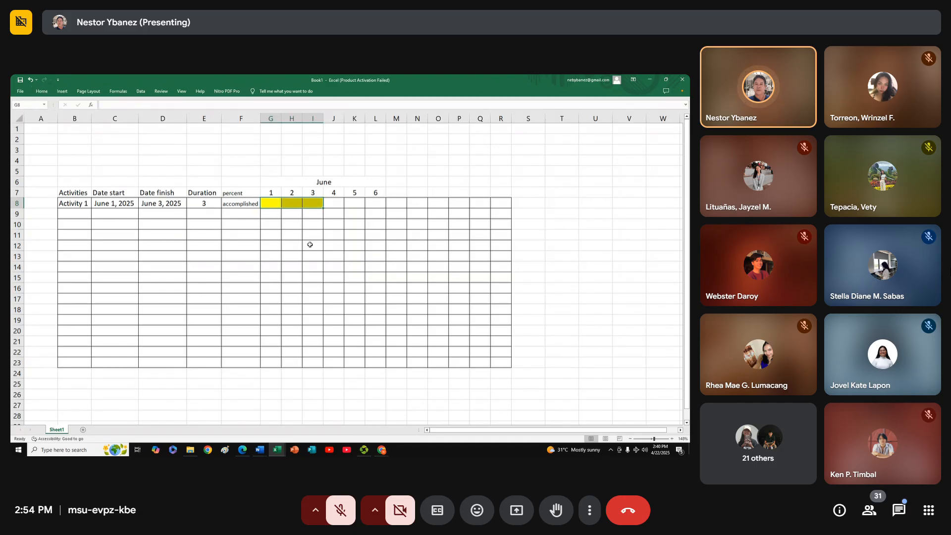
click(312, 246)
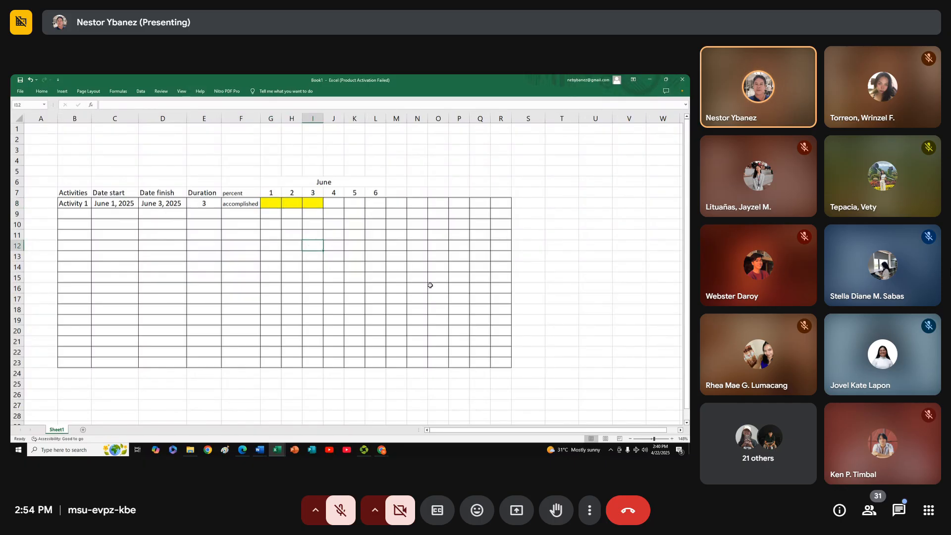
Enter Activity 2 in B9 below Activity 1
click(85, 214)
text(Activity 2)
key(Tab)
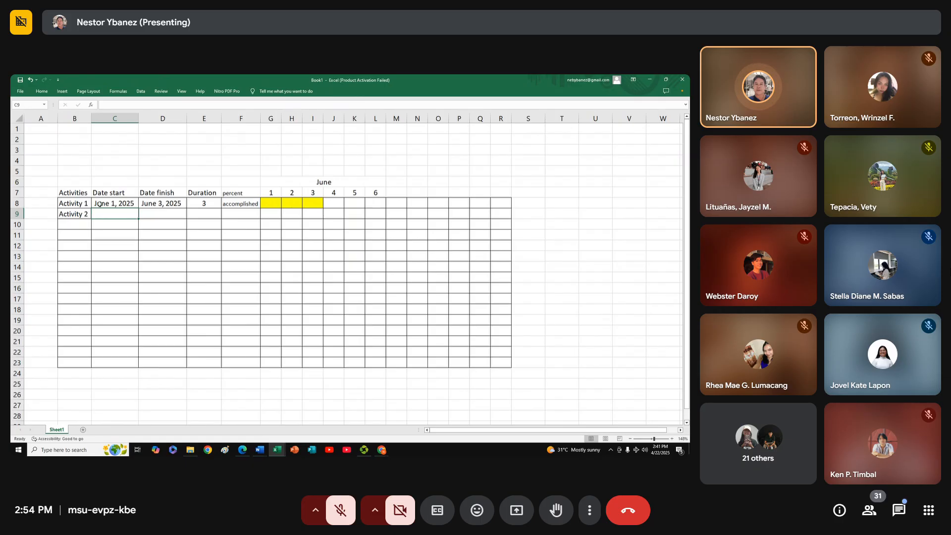
Fill I9:K9 with yellow as Activity 2's bar for June 3 to 5
drag(310, 213, 359, 215)
click(42, 91)
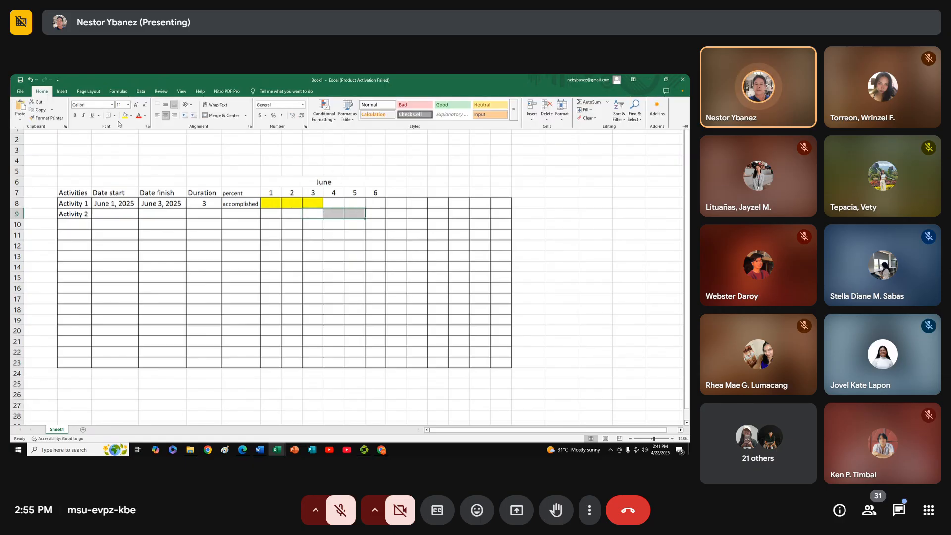
click(125, 117)
click(337, 266)
click(335, 266)
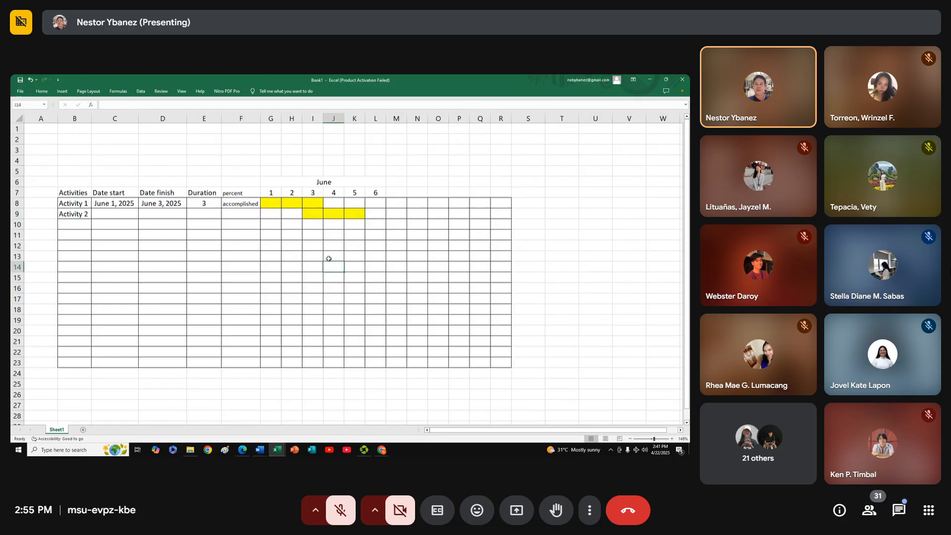
Fill J10:P10 with yellow as the third activity's bar, starting on June 4
drag(339, 226, 453, 223)
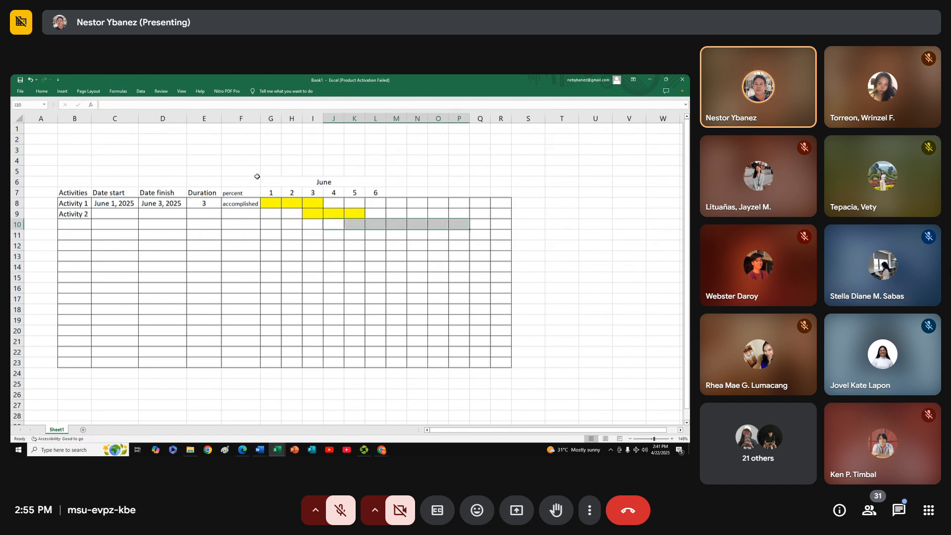
click(42, 92)
click(124, 115)
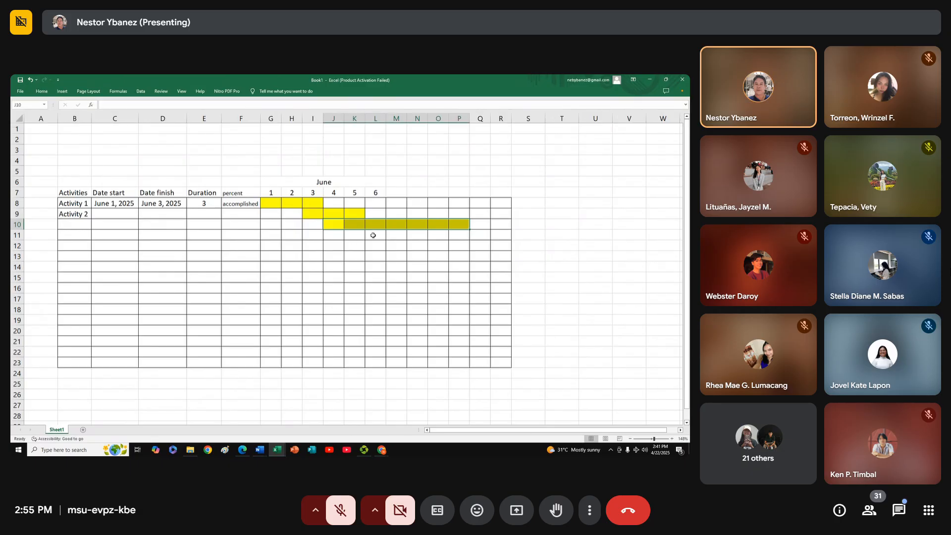
Fill L11:O11 with yellow as the fourth activity's bar, and widen column B slightly
drag(371, 235, 441, 234)
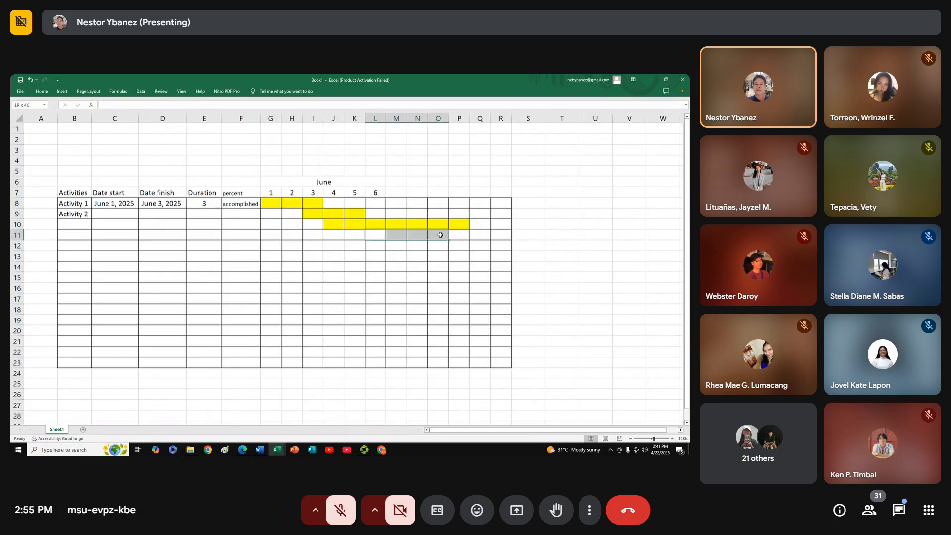
click(41, 92)
click(124, 116)
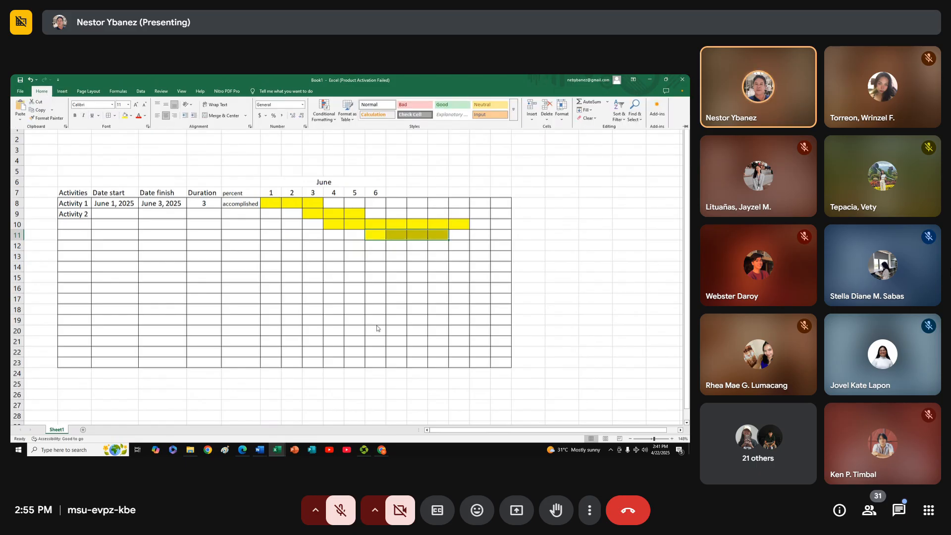
click(311, 295)
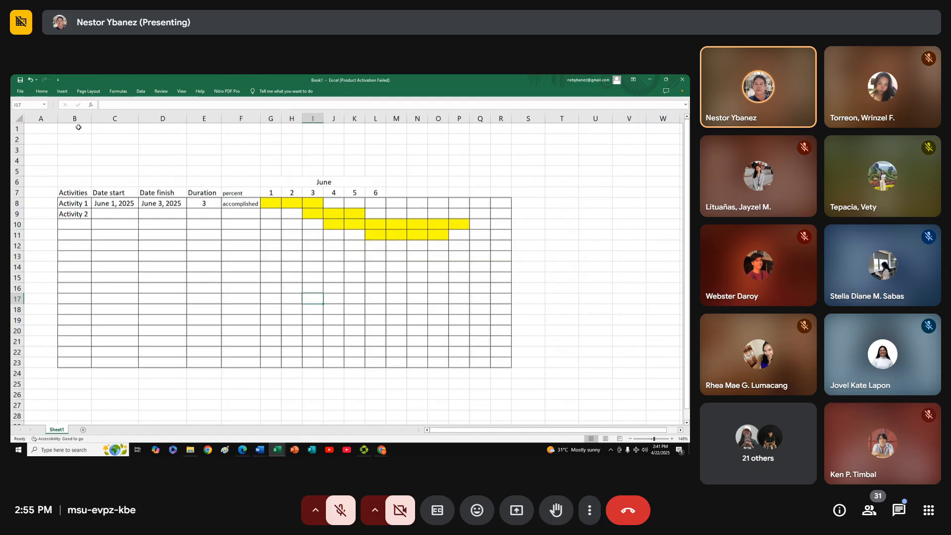
drag(91, 119, 101, 119)
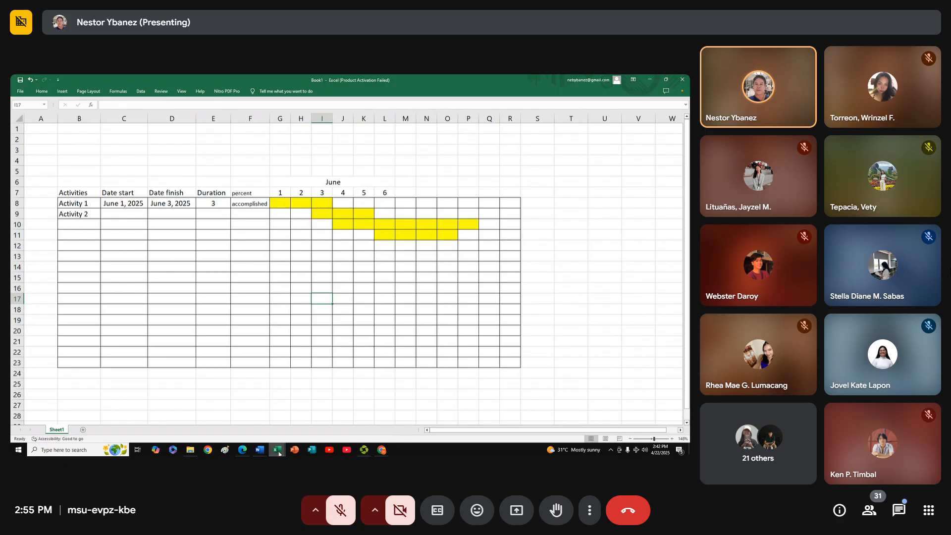
Switch to the GANTT CHART TEMPLATE workbook and examine its project name and location header fields and the chart layout
mouse_move(279, 453)
click(281, 425)
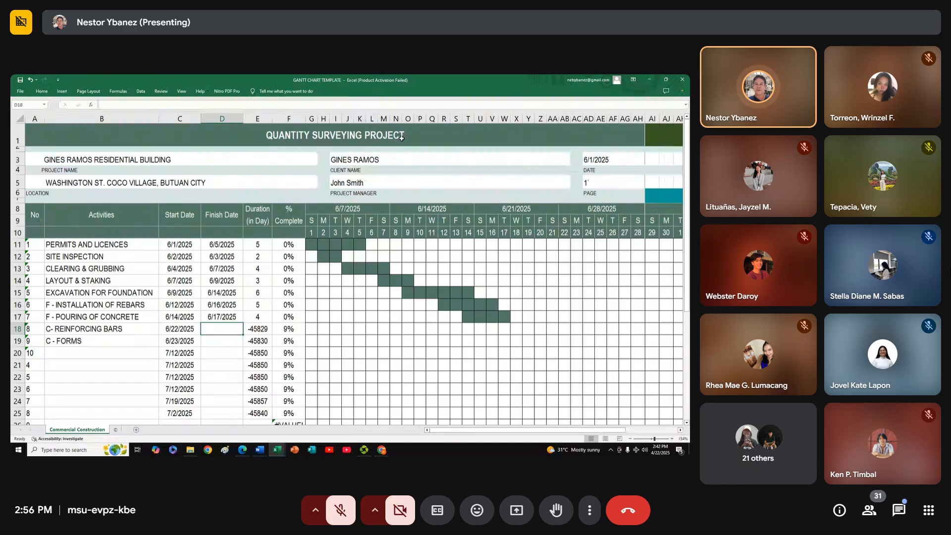
click(58, 171)
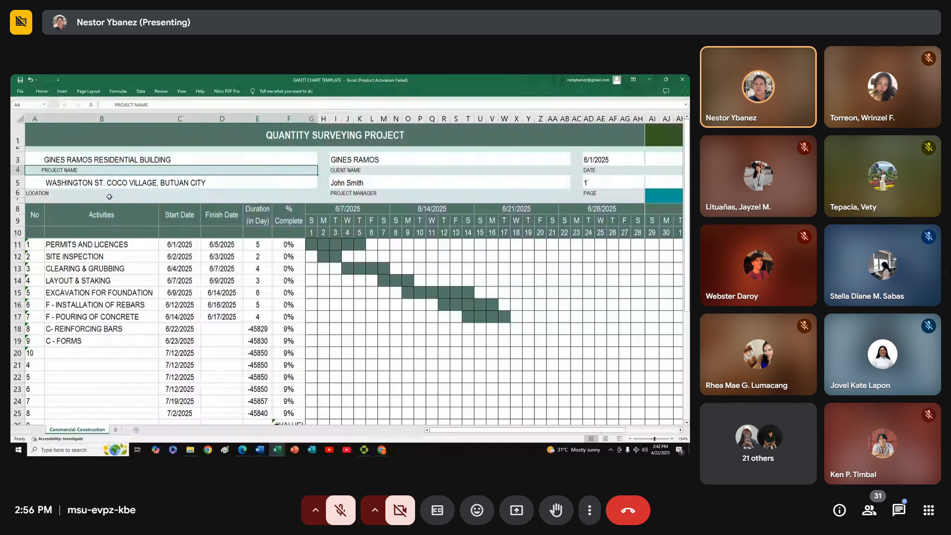
click(63, 197)
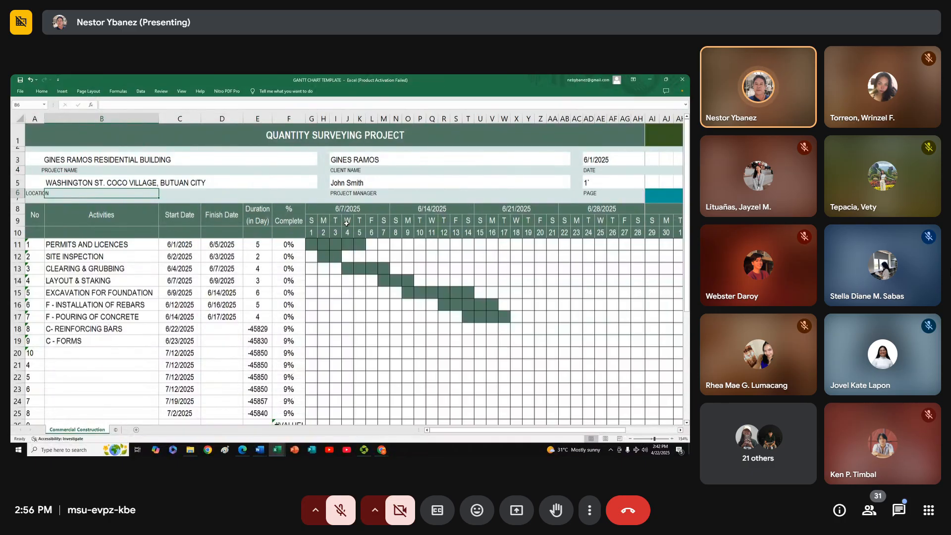
drag(473, 430, 296, 382)
Return to the Book1 workbook with the manual Gantt chart, and switch to the Google Meet call window
mouse_move(276, 451)
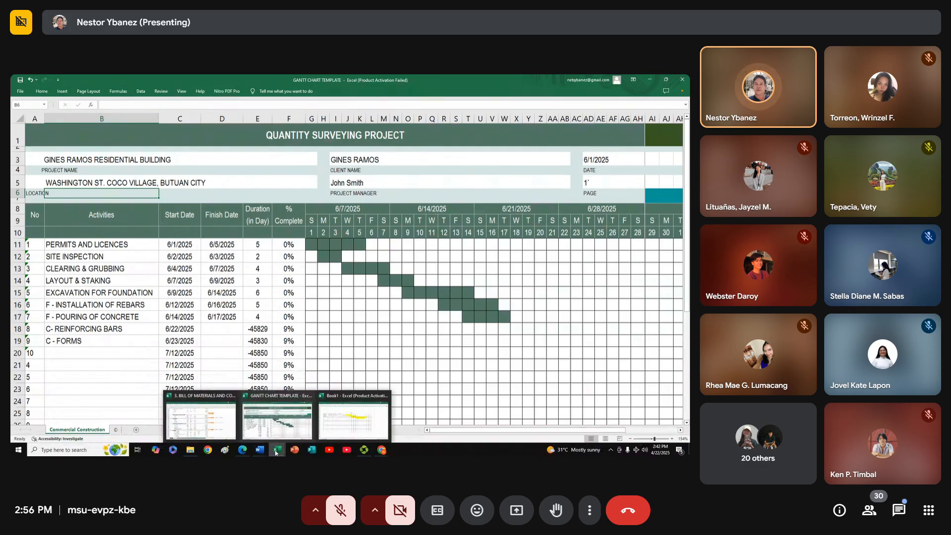
click(347, 425)
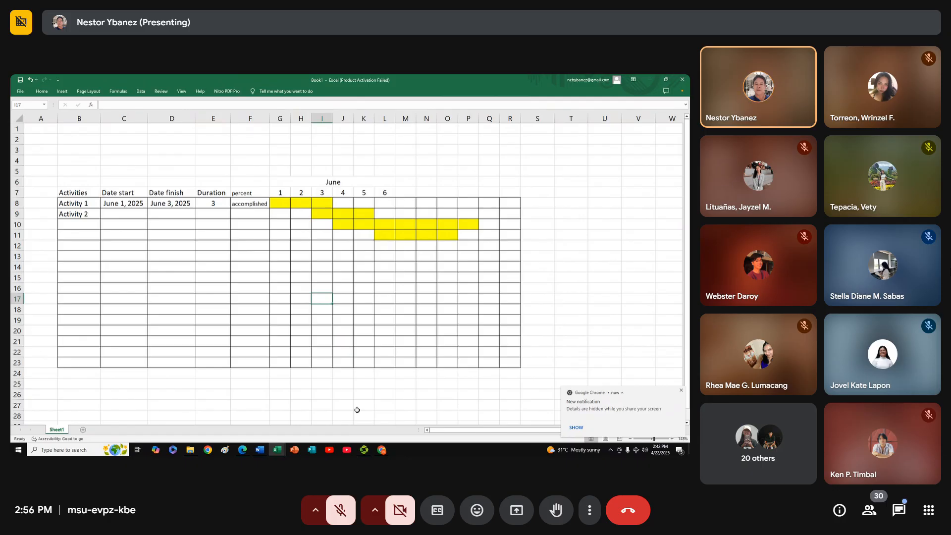
click(367, 375)
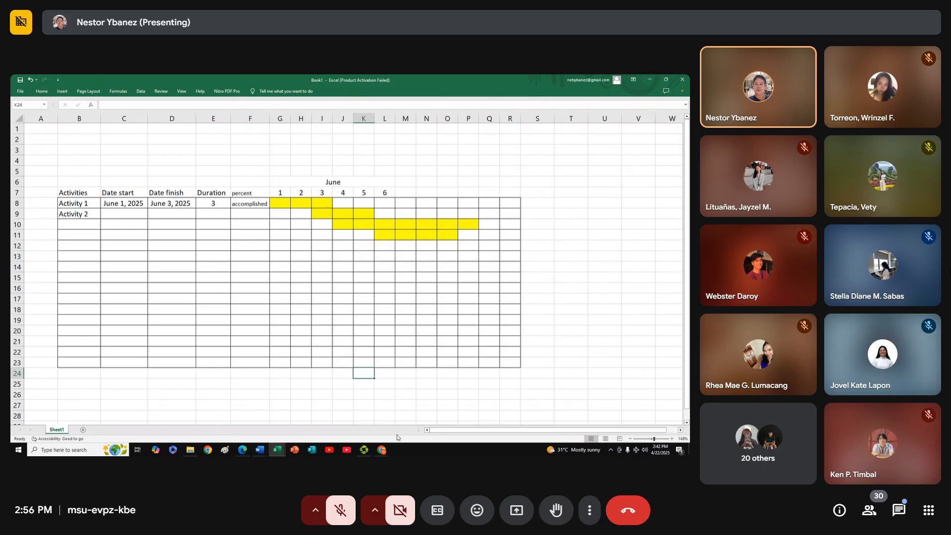
mouse_move(381, 451)
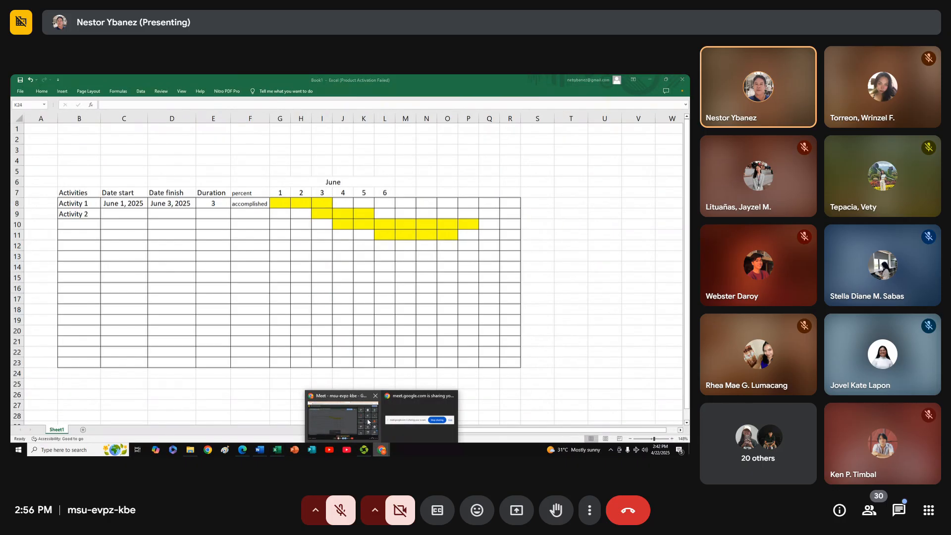
click(342, 416)
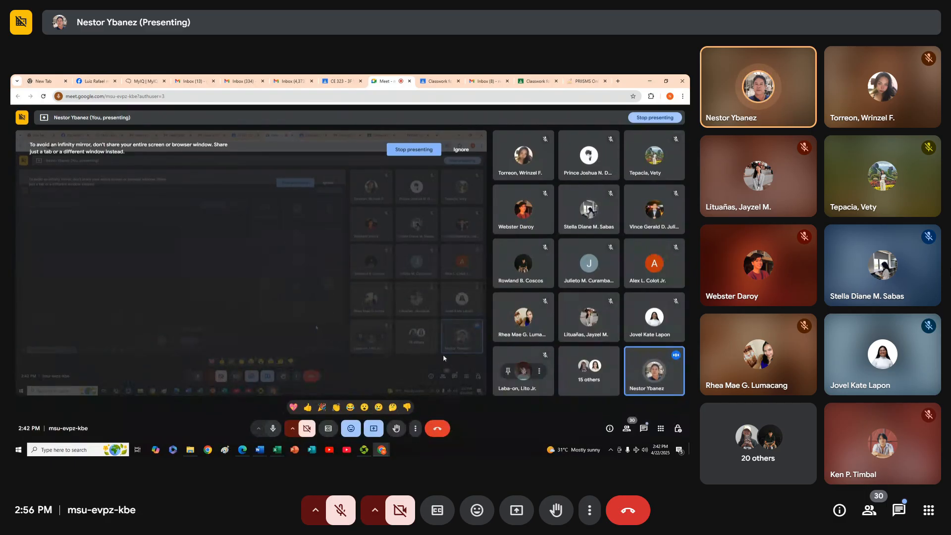